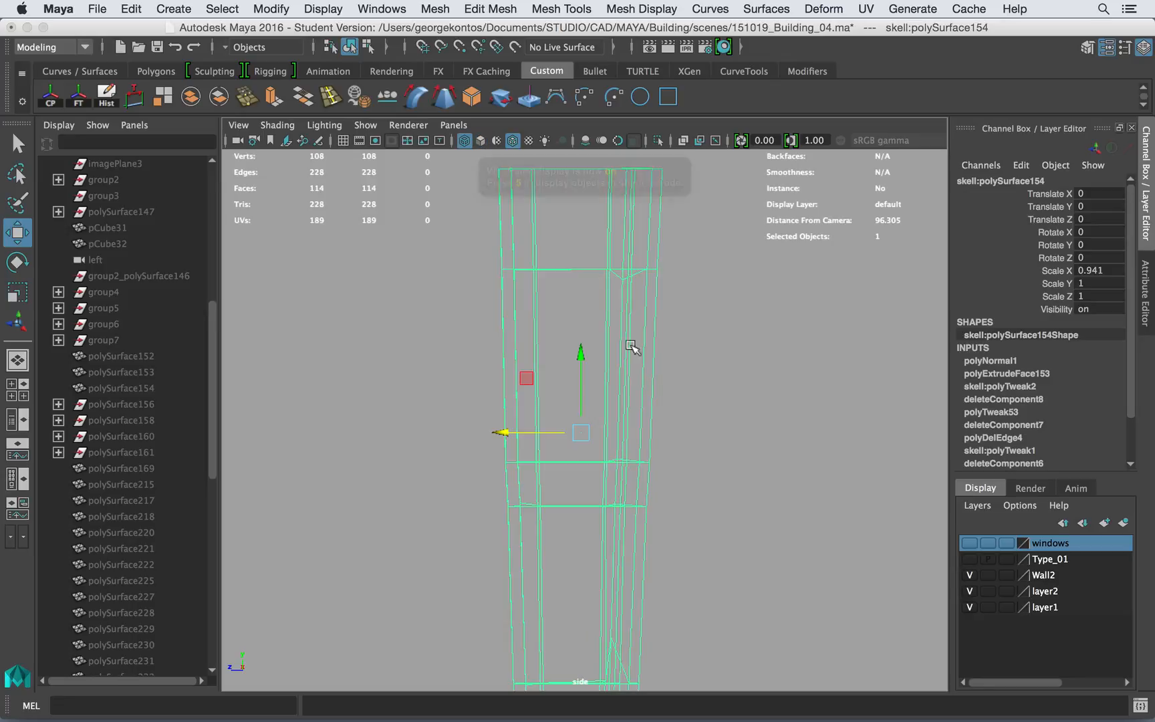
# Step: Display the wall skeleton shaded and select the vertices along the corner of its middle band in the perspective view
pyautogui.scroll(3, 668, 421)
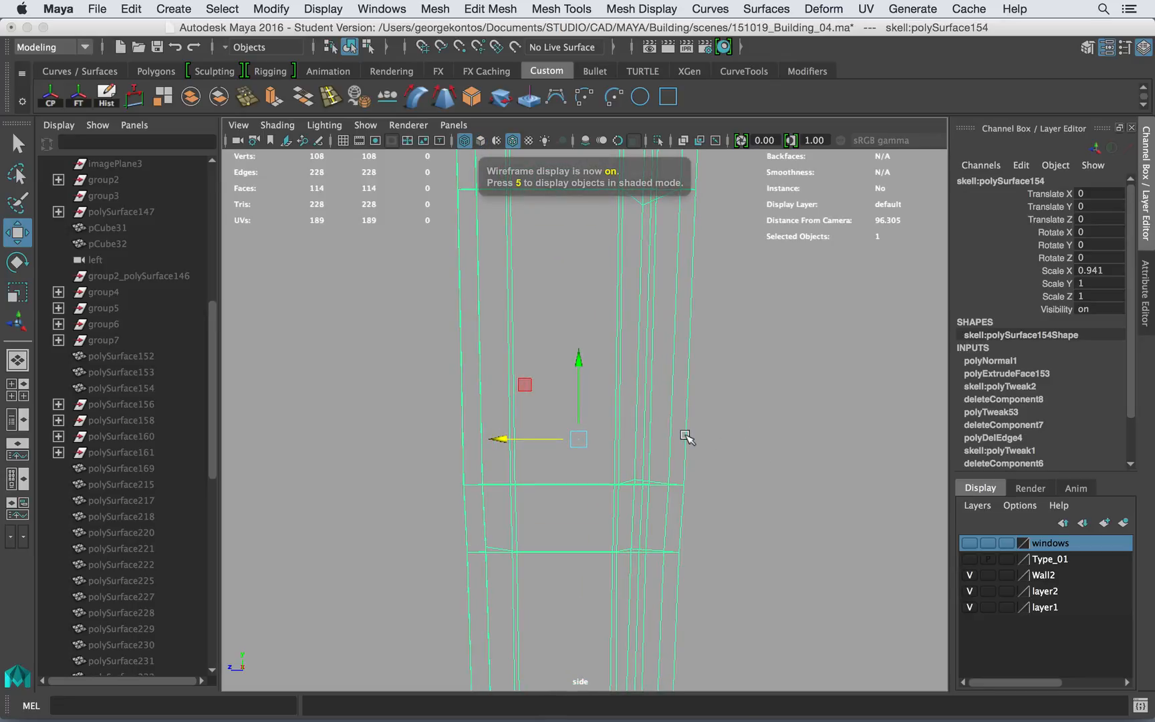
pyautogui.press('5')
pyautogui.moveTo(652, 450); pyautogui.dragTo(568, 239, button='right')
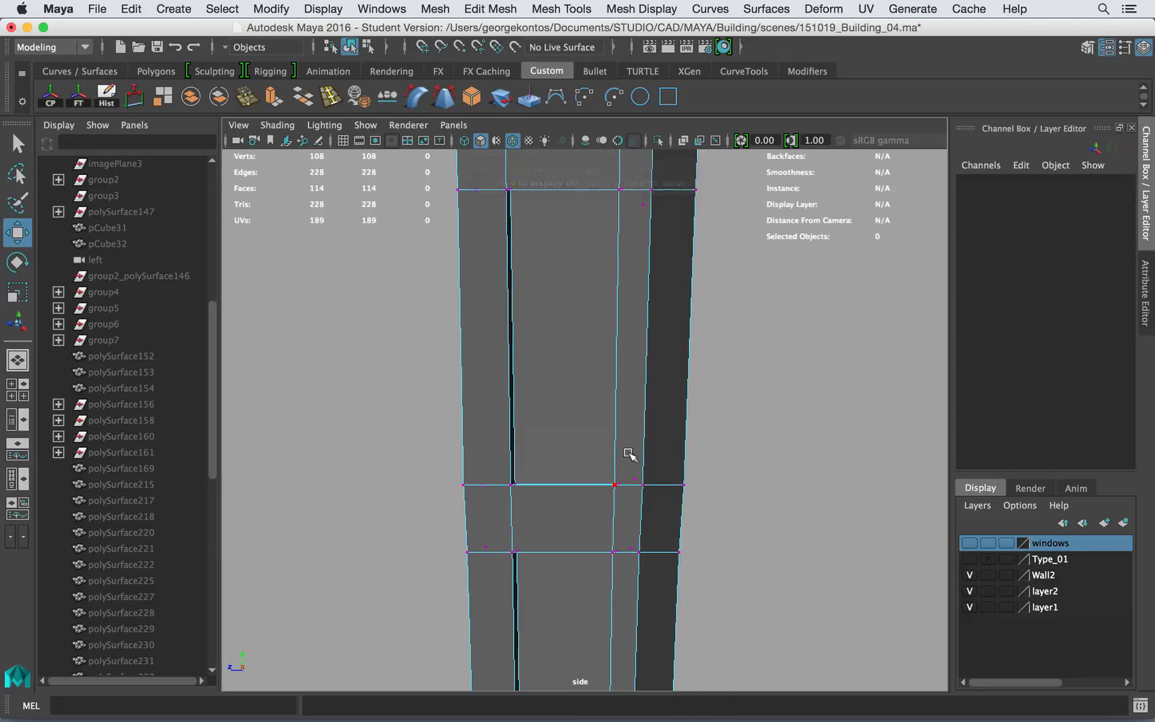
pyautogui.moveTo(666, 500); pyautogui.dragTo(665, 481)
pyautogui.press('space')
pyautogui.click(665, 412)
pyautogui.keyDown('alt'); pyautogui.moveTo(671, 412); pyautogui.dragTo(603, 399); pyautogui.keyUp('alt')
pyautogui.scroll(5, 536, 451)
pyautogui.moveTo(707, 479); pyautogui.dragTo(707, 479)
pyautogui.moveTo(707, 480)
pyautogui.keyDown('alt'); pyautogui.mouseDown()
pyautogui.moveTo(685, 476)
pyautogui.moveTo(699, 483)
pyautogui.mouseUp(); pyautogui.keyUp('alt')
pyautogui.moveTo(702, 486); pyautogui.dragTo(655, 447)
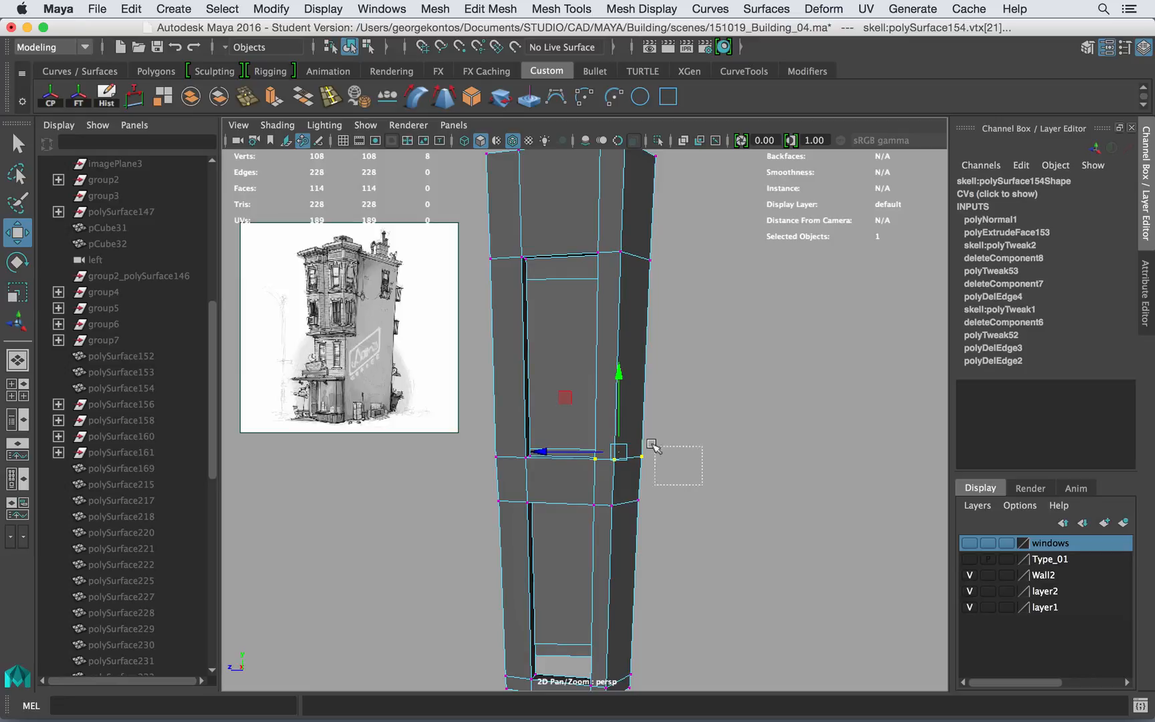
pyautogui.moveTo(606, 395); pyautogui.dragTo(606, 395)
pyautogui.keyDown('alt'); pyautogui.moveTo(606, 396); pyautogui.dragTo(627, 491); pyautogui.keyUp('alt')
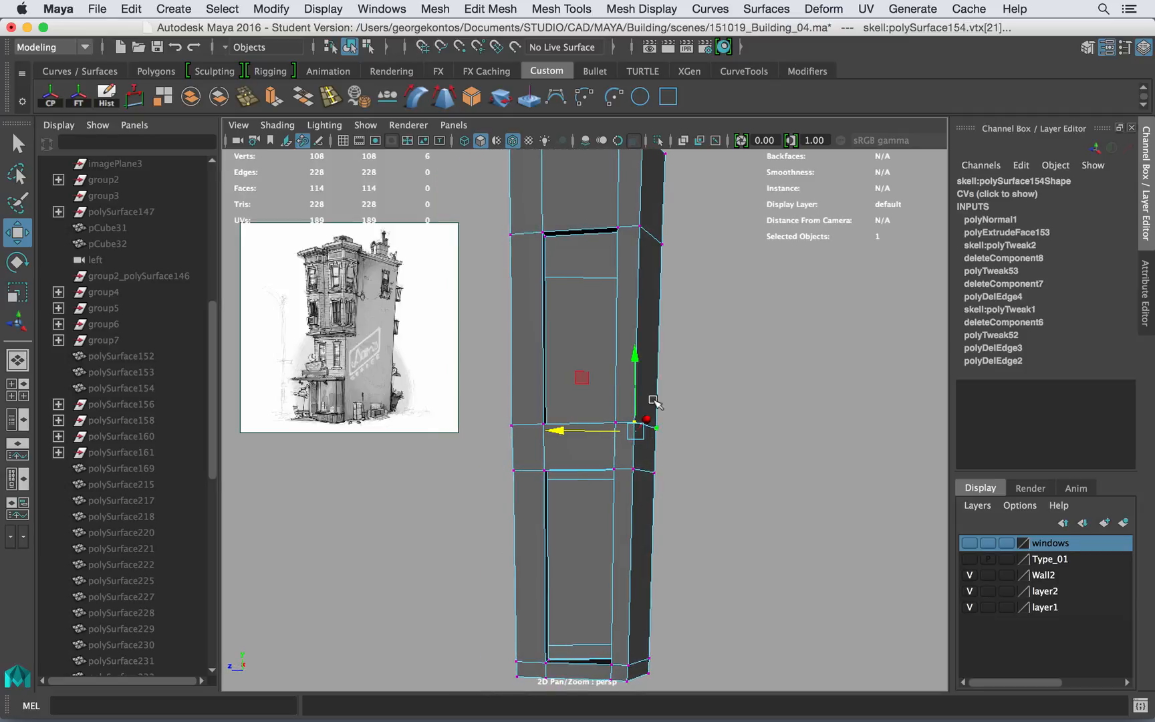
# Step: Return the wall skeleton to object mode and unhide the rest of the building
pyautogui.keyDown('alt'); pyautogui.moveTo(614, 371); pyautogui.dragTo(510, 471); pyautogui.keyUp('alt')
pyautogui.scroll(5, 624, 421)
pyautogui.keyDown('alt'); pyautogui.moveTo(512, 472); pyautogui.dragTo(626, 289); pyautogui.keyUp('alt')
pyautogui.moveTo(631, 243); pyautogui.dragTo(686, 210, button='right')
pyautogui.press('f')
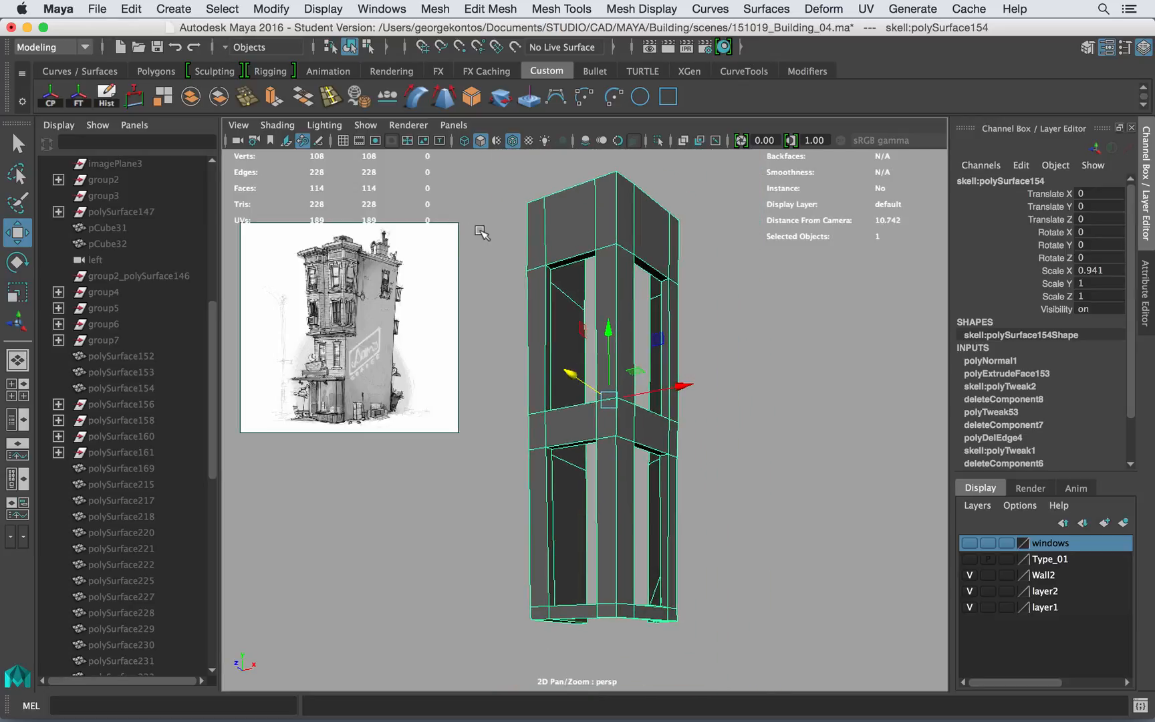
pyautogui.hotkey('ctrl', 'shift', 'h')
# Step: Examine the tower's brick rows, cornice and window openings around the corner
pyautogui.keyDown('alt'); pyautogui.moveTo(593, 250); pyautogui.dragTo(691, 288, button='right'); pyautogui.keyUp('alt')
pyautogui.click(875, 297)
pyautogui.keyDown('alt'); pyautogui.moveTo(689, 288); pyautogui.dragTo(618, 290); pyautogui.keyUp('alt')
pyautogui.click(565, 200)
pyautogui.keyDown('alt'); pyautogui.moveTo(566, 200); pyautogui.dragTo(605, 224); pyautogui.keyUp('alt')
pyautogui.click(474, 244)
pyautogui.click(475, 315)
pyautogui.keyDown('alt'); pyautogui.moveTo(475, 320); pyautogui.dragTo(494, 352); pyautogui.keyUp('alt')
pyautogui.click(493, 414)
pyautogui.click(491, 471)
pyautogui.click(596, 472)
pyautogui.keyDown('alt'); pyautogui.moveTo(557, 284); pyautogui.dragTo(538, 331); pyautogui.keyUp('alt')
pyautogui.click(520, 282)
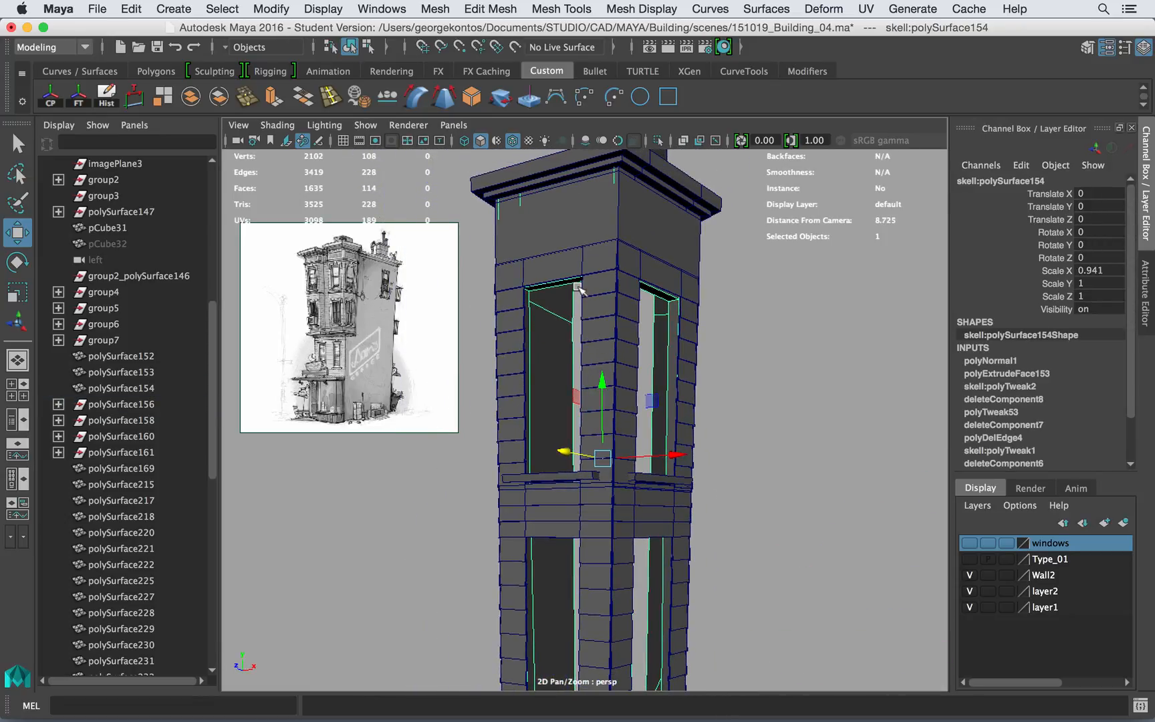
# Step: Examine up close and from below the corner joint where the brick rows above the two windows meet
pyautogui.keyDown('alt'); pyautogui.moveTo(552, 206); pyautogui.dragTo(786, 281, button='right'); pyautogui.keyUp('alt')
pyautogui.keyDown('alt'); pyautogui.moveTo(786, 281); pyautogui.dragTo(684, 560, button='middle'); pyautogui.keyUp('alt')
pyautogui.keyDown('alt'); pyautogui.moveTo(583, 356); pyautogui.dragTo(668, 328, button='right'); pyautogui.keyUp('alt')
pyautogui.click(636, 294)
pyautogui.moveTo(637, 294)
pyautogui.keyDown('alt'); pyautogui.mouseDown()
pyautogui.moveTo(634, 317)
pyautogui.moveTo(630, 291)
pyautogui.mouseUp(); pyautogui.keyUp('alt')
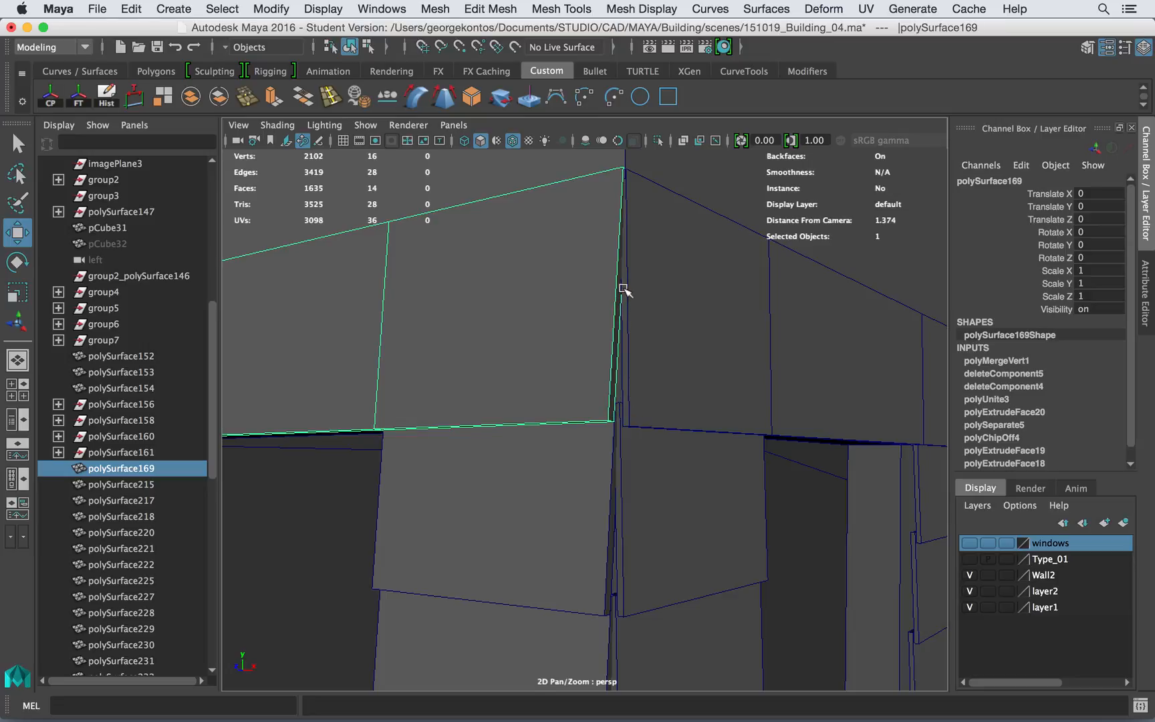
pyautogui.keyDown('alt'); pyautogui.moveTo(630, 280); pyautogui.dragTo(645, 203); pyautogui.keyUp('alt')
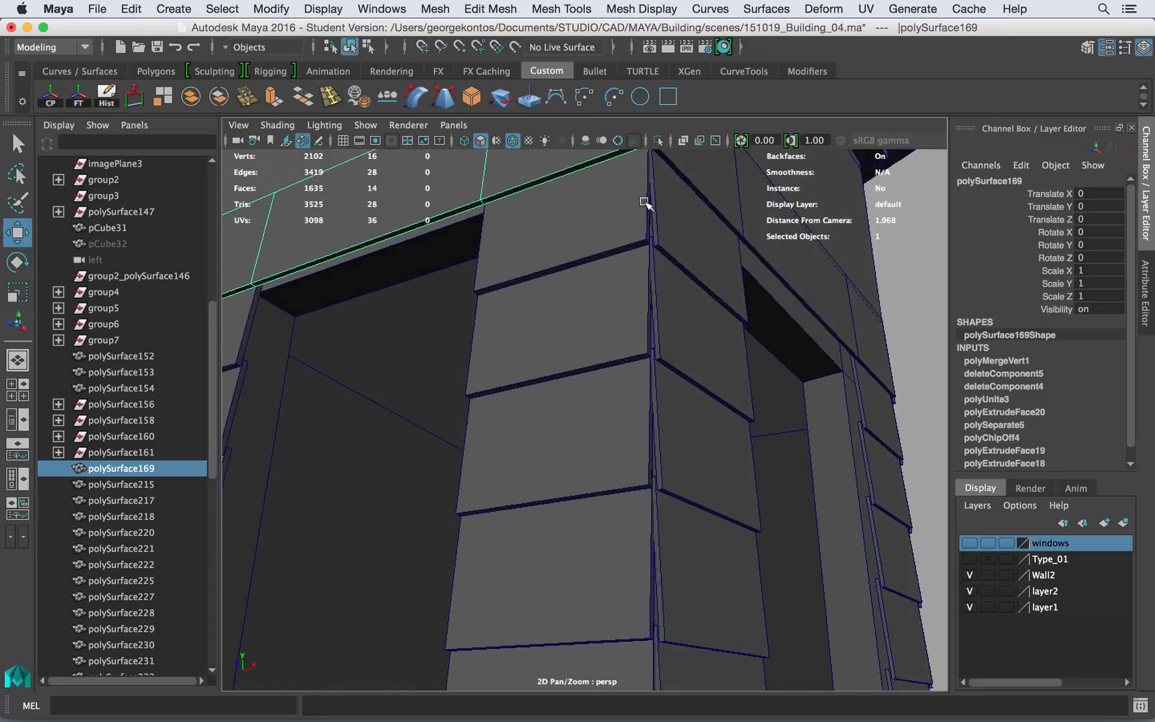
pyautogui.keyDown('alt'); pyautogui.moveTo(646, 202); pyautogui.dragTo(618, 196, button='right'); pyautogui.keyUp('alt')
pyautogui.keyDown('alt'); pyautogui.moveTo(618, 196); pyautogui.dragTo(625, 194); pyautogui.keyUp('alt')
pyautogui.scroll(8, 668, 312)
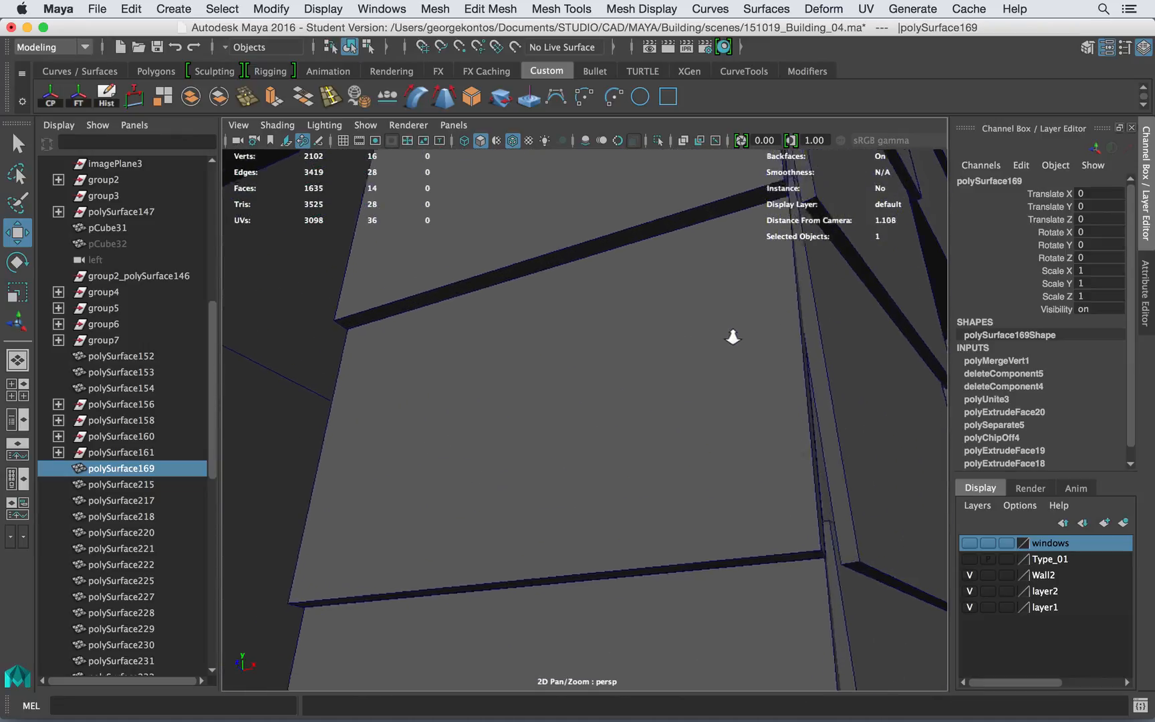
pyautogui.keyDown('alt'); pyautogui.moveTo(728, 348); pyautogui.dragTo(619, 314, button='right'); pyautogui.keyUp('alt')
pyautogui.keyDown('alt'); pyautogui.moveTo(675, 241); pyautogui.dragTo(691, 328, button='middle'); pyautogui.keyUp('alt')
pyautogui.keyDown('alt'); pyautogui.moveTo(691, 327); pyautogui.dragTo(652, 304); pyautogui.keyUp('alt')
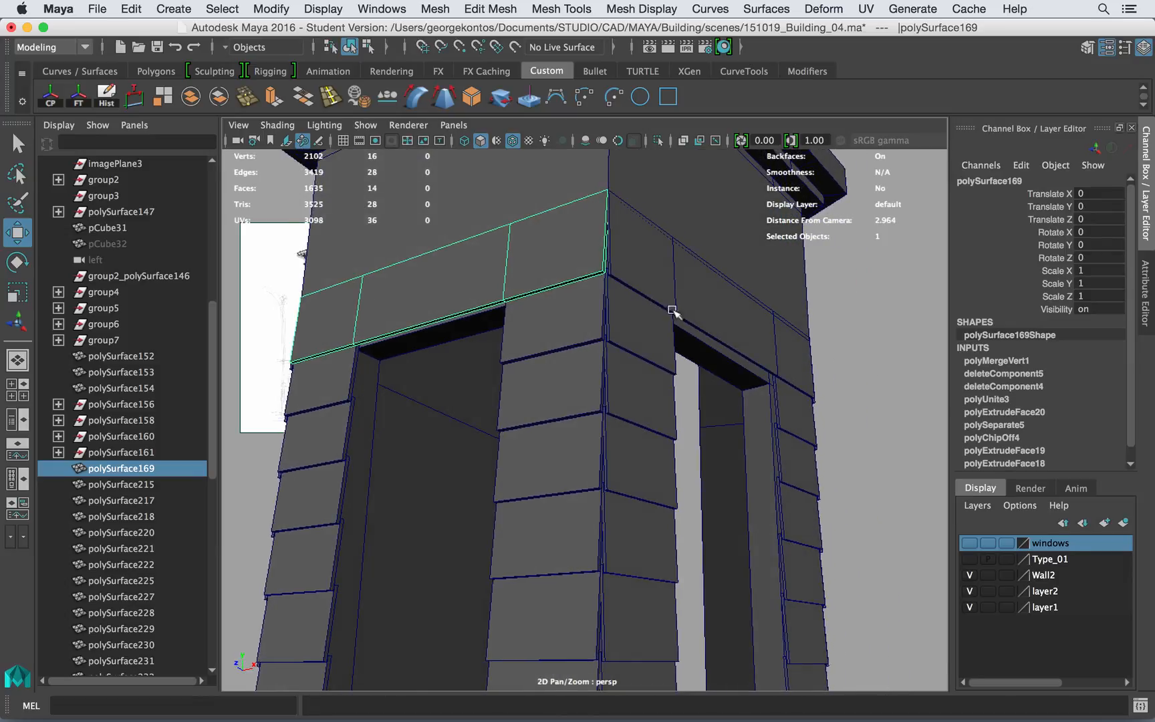
pyautogui.keyDown('alt'); pyautogui.moveTo(673, 312); pyautogui.dragTo(575, 305, button='right'); pyautogui.keyUp('alt')
pyautogui.keyDown('alt'); pyautogui.moveTo(575, 305); pyautogui.dragTo(604, 223, button='middle'); pyautogui.keyUp('alt')
pyautogui.keyDown('alt'); pyautogui.moveTo(598, 307); pyautogui.dragTo(607, 217, button='middle'); pyautogui.keyUp('alt')
pyautogui.moveTo(607, 218)
pyautogui.keyDown('alt'); pyautogui.mouseDown()
pyautogui.moveTo(610, 240)
pyautogui.moveTo(594, 246)
pyautogui.moveTo(594, 234)
pyautogui.mouseUp(); pyautogui.keyUp('alt')
# Step: Delete the two vertical edge loops from the brick row above the narrow side window
pyautogui.click(700, 228)
pyautogui.moveTo(699, 229)
pyautogui.keyDown('alt'); pyautogui.mouseDown()
pyautogui.moveTo(700, 206)
pyautogui.moveTo(707, 247)
pyautogui.moveTo(701, 226)
pyautogui.moveTo(711, 230)
pyautogui.mouseUp(); pyautogui.keyUp('alt')
pyautogui.keyDown('alt'); pyautogui.moveTo(711, 230); pyautogui.dragTo(571, 216, button='right'); pyautogui.keyUp('alt')
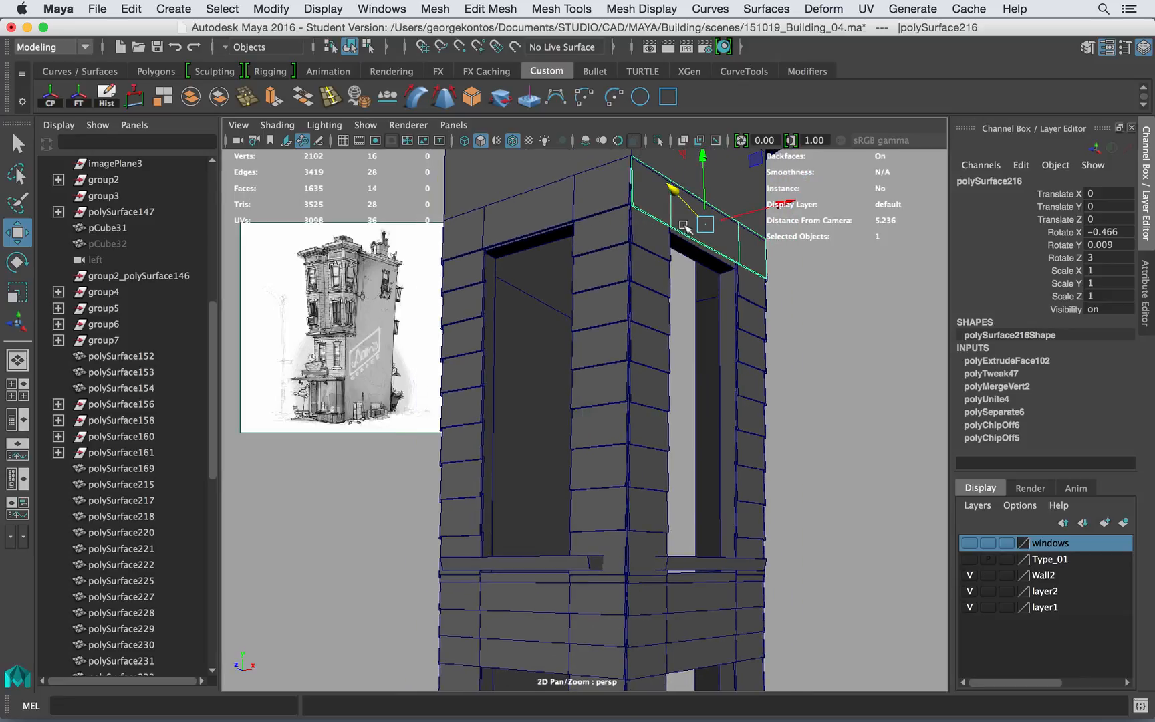
pyautogui.keyDown('alt'); pyautogui.moveTo(683, 224); pyautogui.dragTo(601, 196); pyautogui.keyUp('alt')
pyautogui.keyDown('alt'); pyautogui.moveTo(601, 195); pyautogui.dragTo(663, 323, button='middle'); pyautogui.keyUp('alt')
pyautogui.keyDown('alt'); pyautogui.moveTo(663, 324); pyautogui.dragTo(647, 240); pyautogui.keyUp('alt')
pyautogui.moveTo(645, 216); pyautogui.dragTo(715, 282, button='right')
pyautogui.click(638, 208)
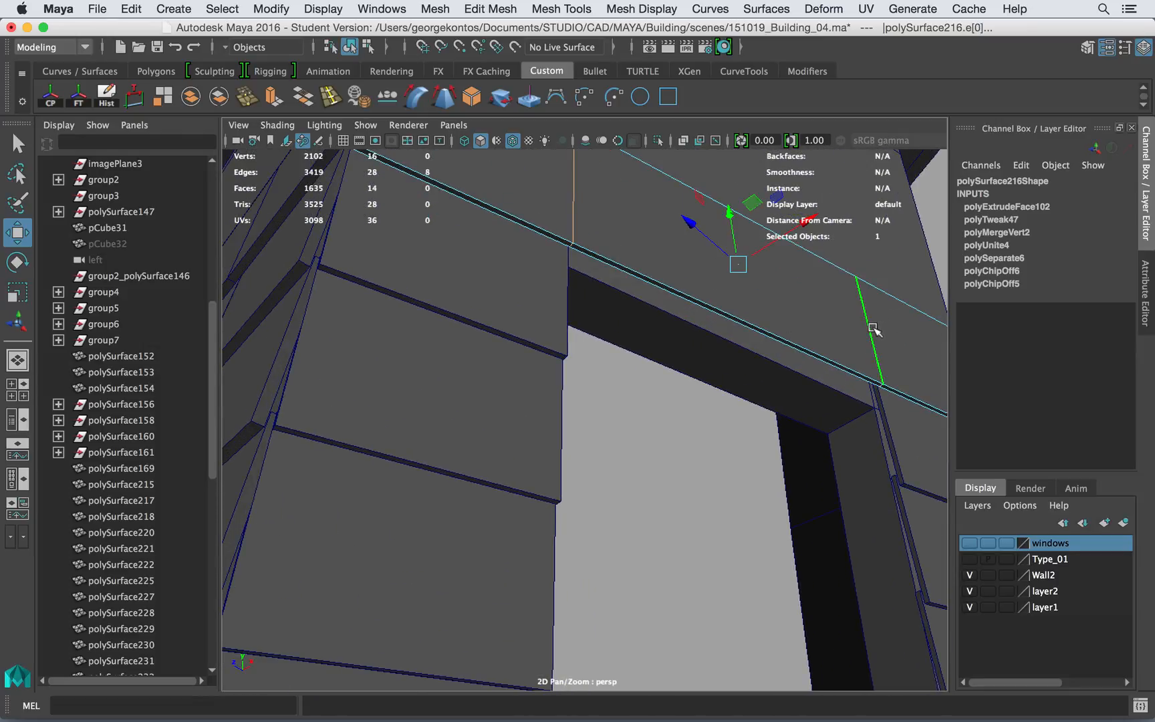
pyautogui.press('Delete')
# Step: Isolate the three brick rows below the side window's ledge by hiding all unselected objects
pyautogui.keyDown('alt'); pyautogui.moveTo(872, 327); pyautogui.dragTo(688, 322, button='right'); pyautogui.keyUp('alt')
pyautogui.moveTo(689, 323)
pyautogui.keyDown('alt'); pyautogui.mouseDown()
pyautogui.moveTo(678, 265)
pyautogui.moveTo(680, 311)
pyautogui.mouseUp(); pyautogui.keyUp('alt')
pyautogui.click(668, 403)
pyautogui.scroll(3, 665, 418)
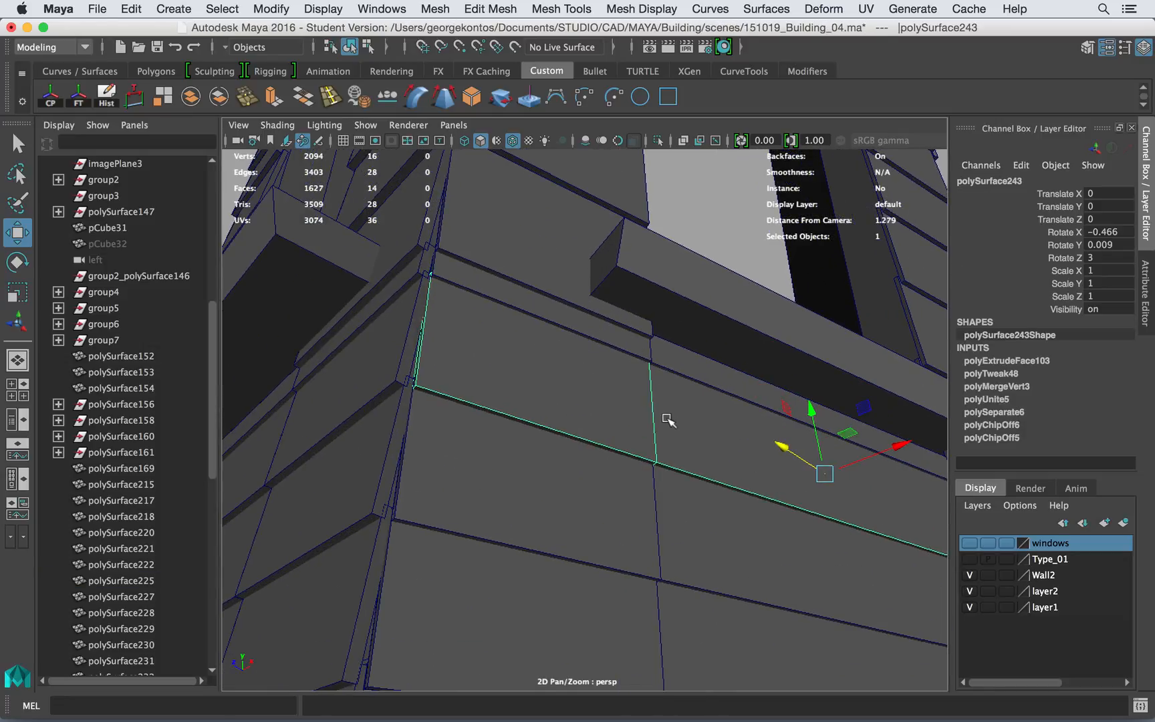
pyautogui.moveTo(666, 243); pyautogui.dragTo(666, 199, button='right')
pyautogui.click(655, 415)
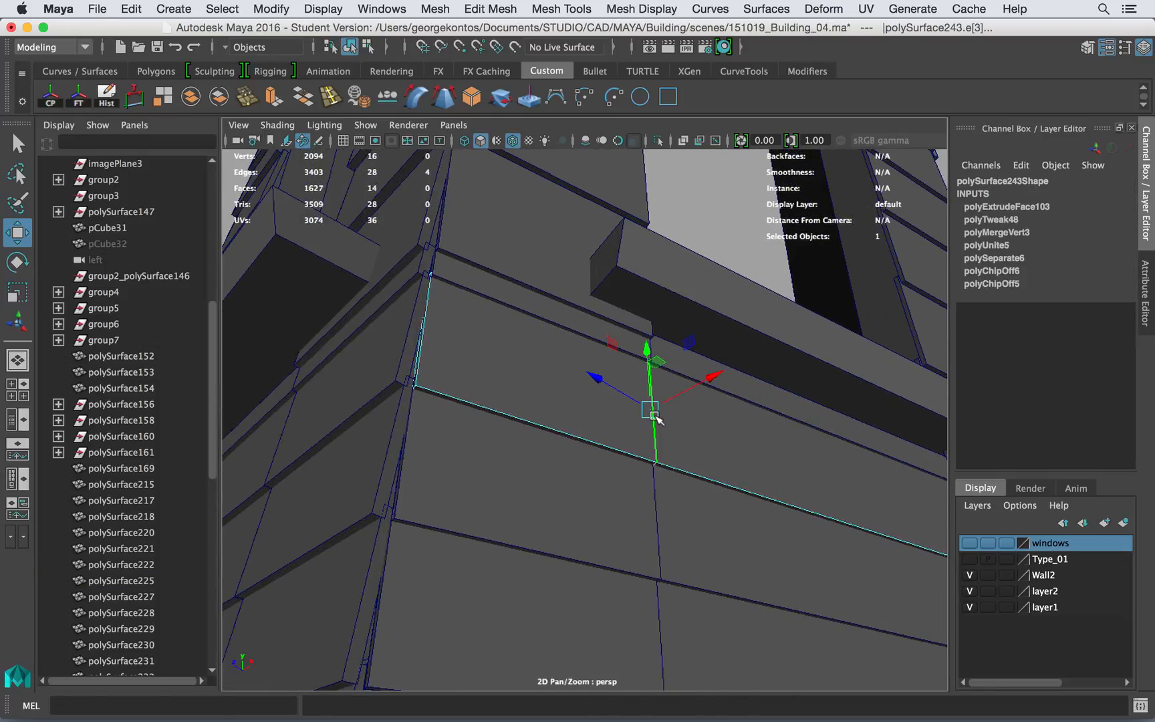
pyautogui.keyDown('alt'); pyautogui.moveTo(657, 415); pyautogui.dragTo(632, 383); pyautogui.keyUp('alt')
pyautogui.moveTo(655, 358); pyautogui.dragTo(750, 220, button='right')
pyautogui.keyDown('alt'); pyautogui.moveTo(691, 386); pyautogui.dragTo(738, 345); pyautogui.keyUp('alt')
pyautogui.keyDown('shift'); pyautogui.click(725, 409); pyautogui.keyUp('shift')
pyautogui.keyDown('shift'); pyautogui.click(724, 470); pyautogui.keyUp('shift')
pyautogui.hotkey('alt', 'h')
pyautogui.keyDown('alt'); pyautogui.moveTo(706, 417); pyautogui.dragTo(691, 334); pyautogui.keyUp('alt')
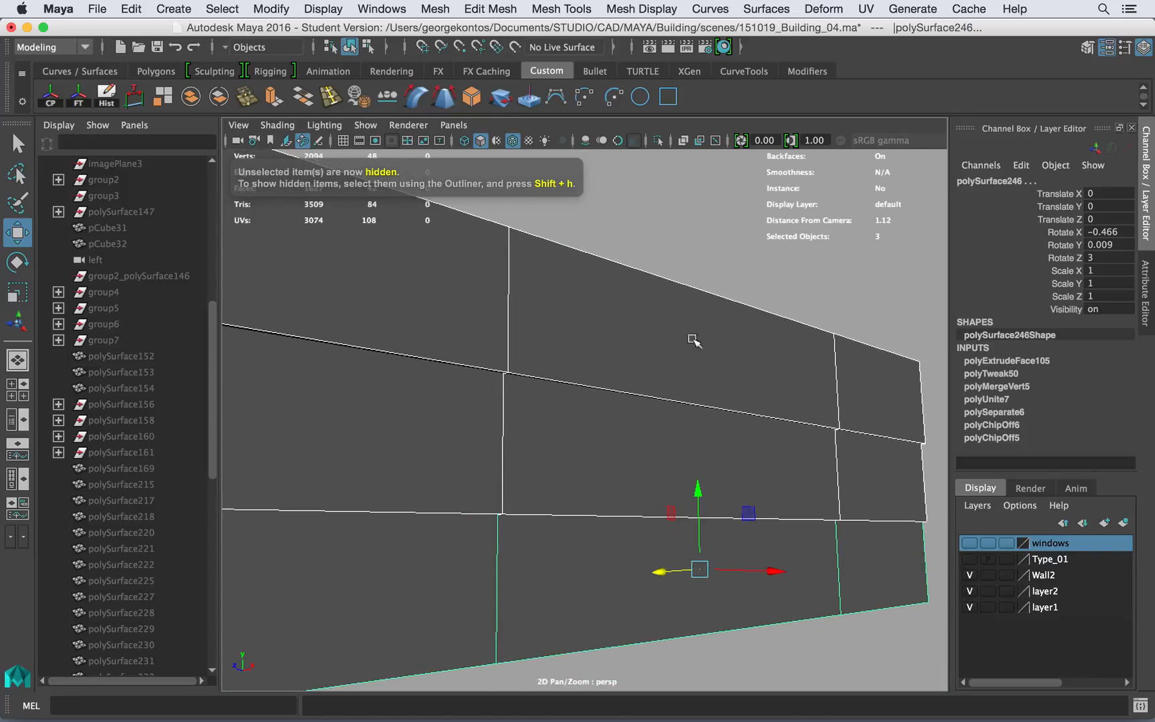
# Step: Inspect the three isolated rows in X-ray display and return them to solid display in edge mode
pyautogui.moveTo(637, 324); pyautogui.dragTo(643, 289, button='right')
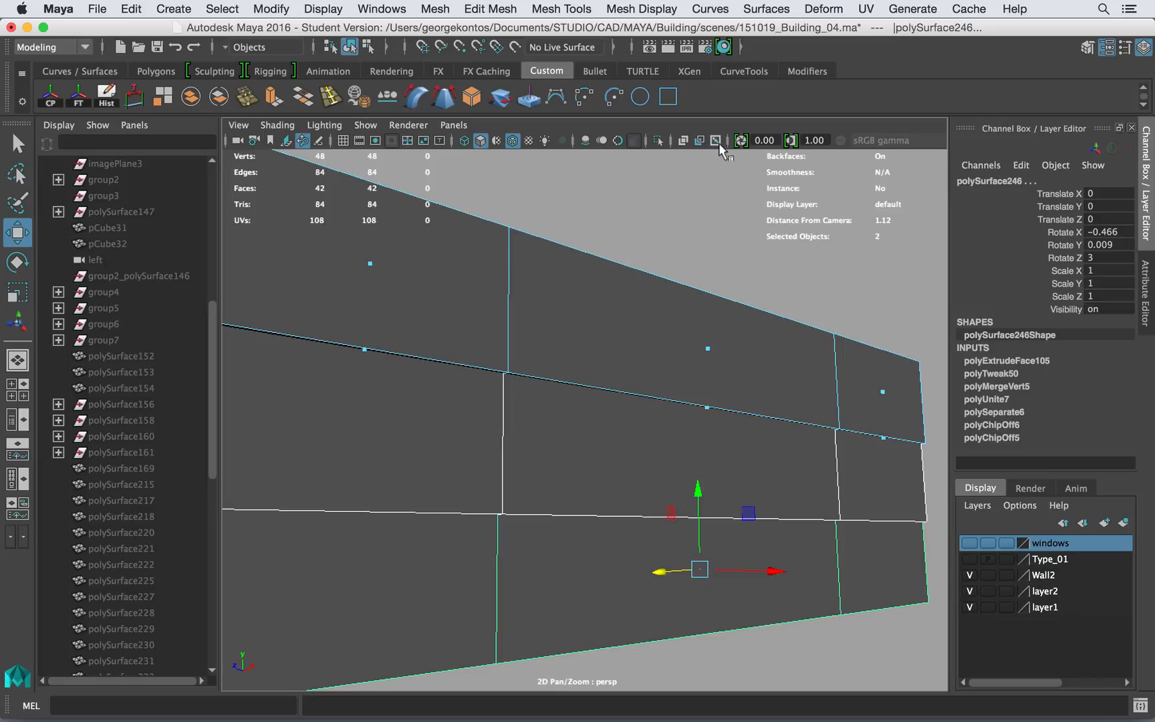
pyautogui.click(682, 139)
pyautogui.keyDown('alt'); pyautogui.moveTo(711, 282); pyautogui.dragTo(669, 266); pyautogui.keyUp('alt')
pyautogui.click(542, 479)
pyautogui.scroll(-6, 649, 412)
pyautogui.keyDown('alt'); pyautogui.moveTo(645, 413); pyautogui.dragTo(613, 342); pyautogui.keyUp('alt')
pyautogui.keyDown('alt'); pyautogui.moveTo(629, 271); pyautogui.dragTo(616, 395, button='middle'); pyautogui.keyUp('alt')
pyautogui.scroll(4, 651, 318)
pyautogui.moveTo(642, 243)
pyautogui.mouseDown(button='right')
pyautogui.moveTo(675, 219)
pyautogui.moveTo(689, 175)
pyautogui.mouseUp(button='right')
pyautogui.click(684, 140)
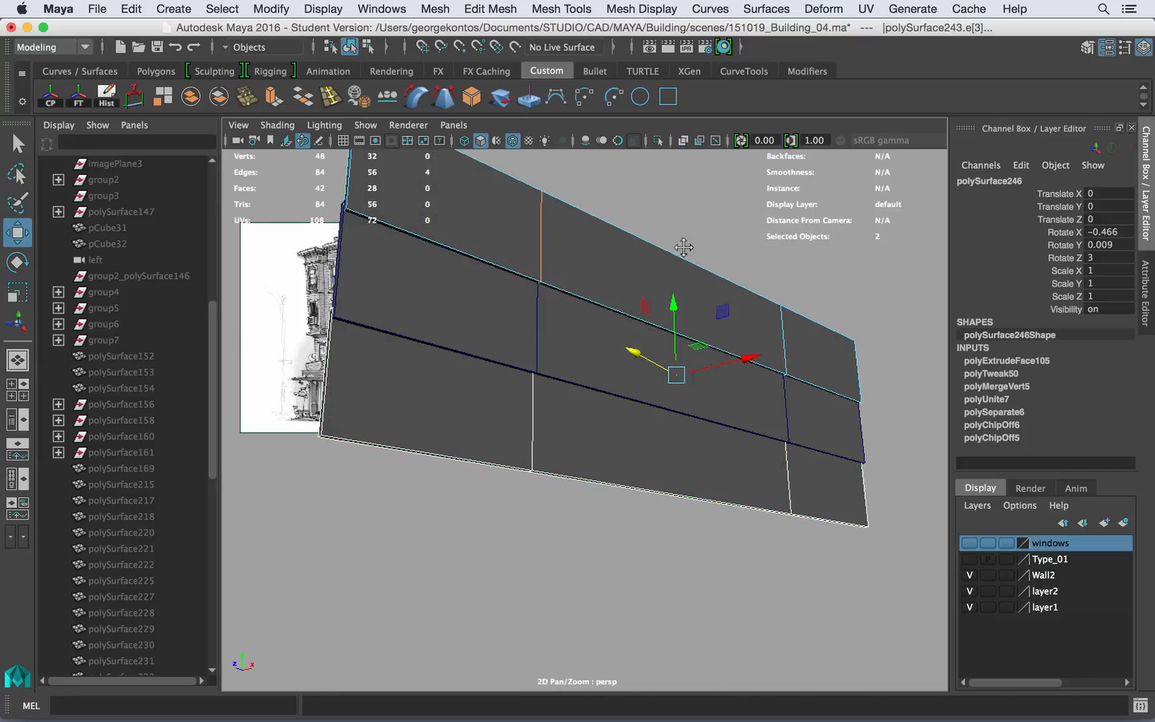
# Step: Delete both vertical edge loops from the top row of the isolated wall section
pyautogui.keyDown('alt'); pyautogui.moveTo(682, 236); pyautogui.dragTo(698, 341, button='middle'); pyautogui.keyUp('alt')
pyautogui.scroll(2, 608, 323)
pyautogui.click(574, 367)
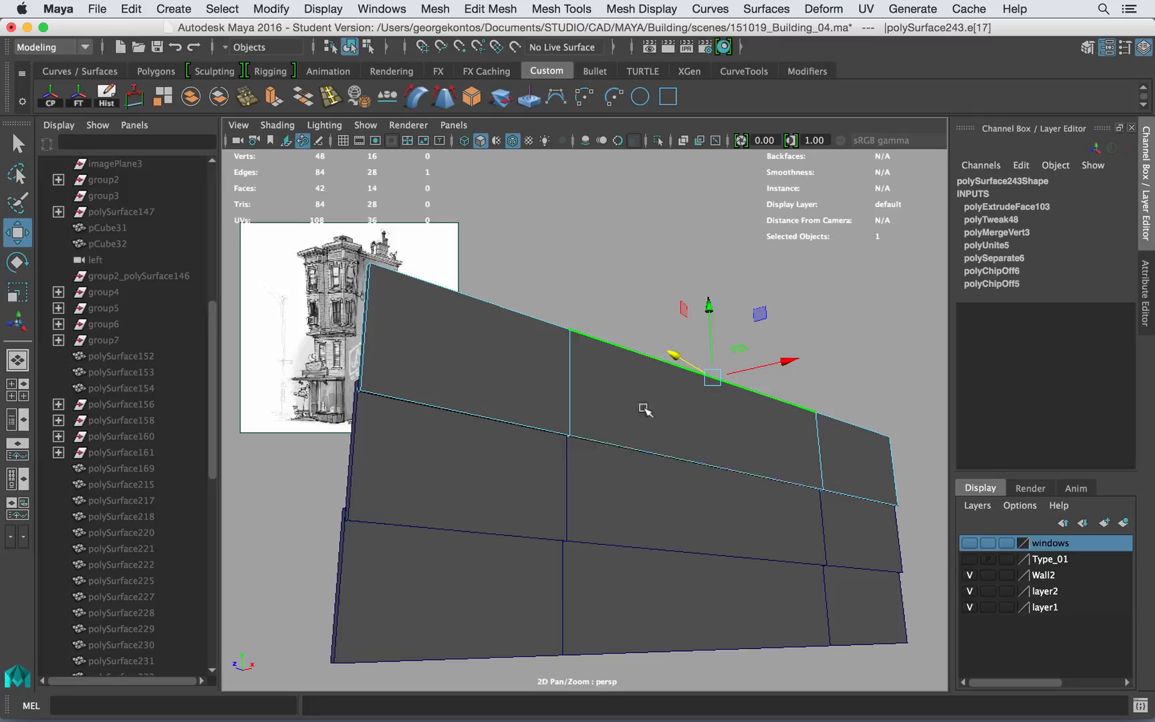
pyautogui.doubleClick(571, 406)
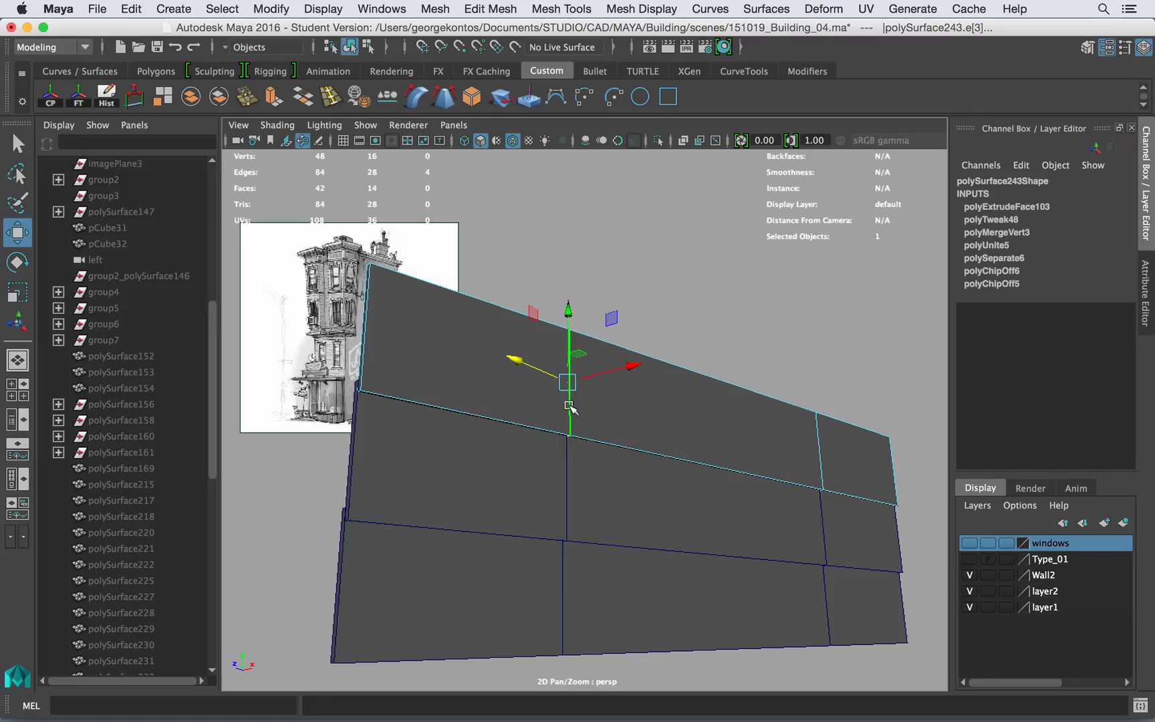
pyautogui.press('Delete')
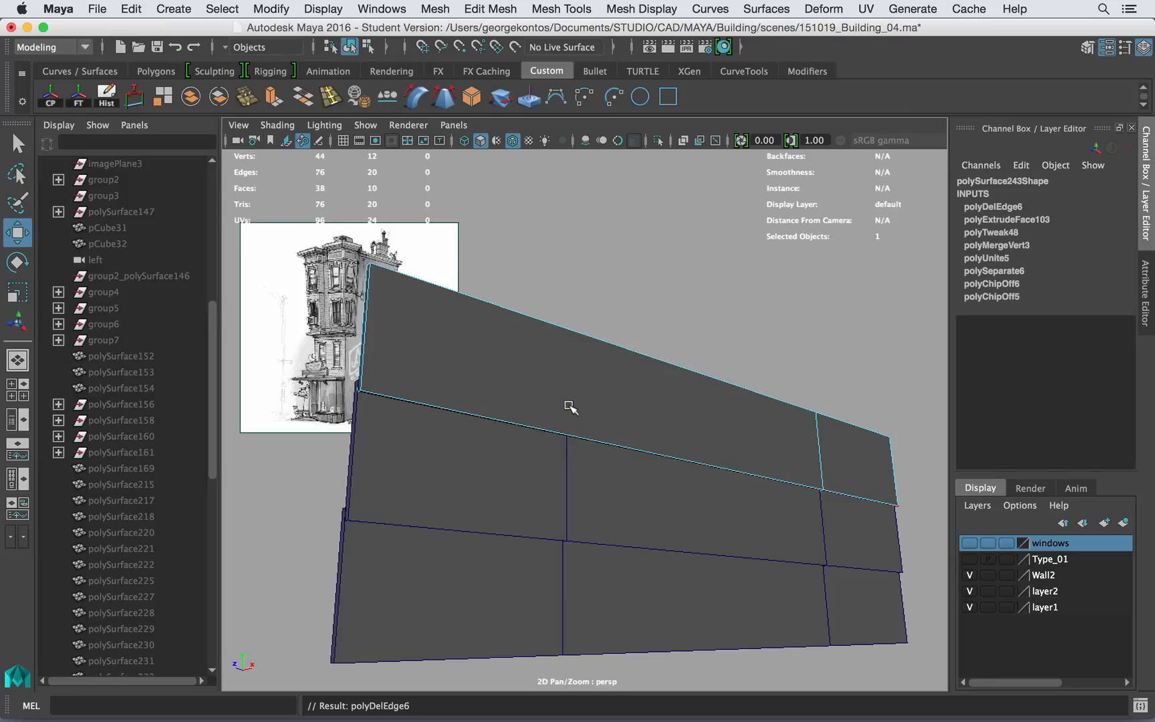
pyautogui.doubleClick(814, 435)
pyautogui.press('Delete')
# Step: Delete both vertical edge loops from the middle row of the isolated wall section
pyautogui.click(697, 496)
pyautogui.moveTo(667, 493); pyautogui.dragTo(665, 204, button='right')
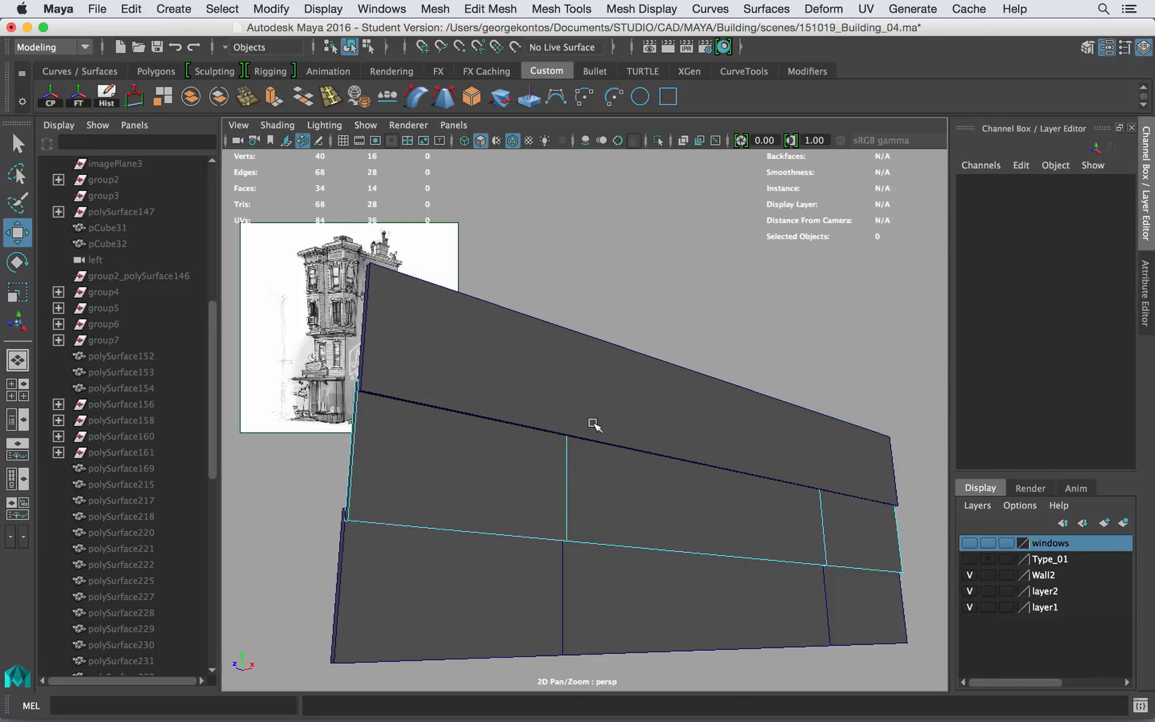
pyautogui.click(568, 463)
pyautogui.press('Delete')
pyautogui.click(822, 512)
pyautogui.press('Delete')
# Step: Delete both vertical edge loops from the bottom row of the isolated wall section
pyautogui.click(651, 589)
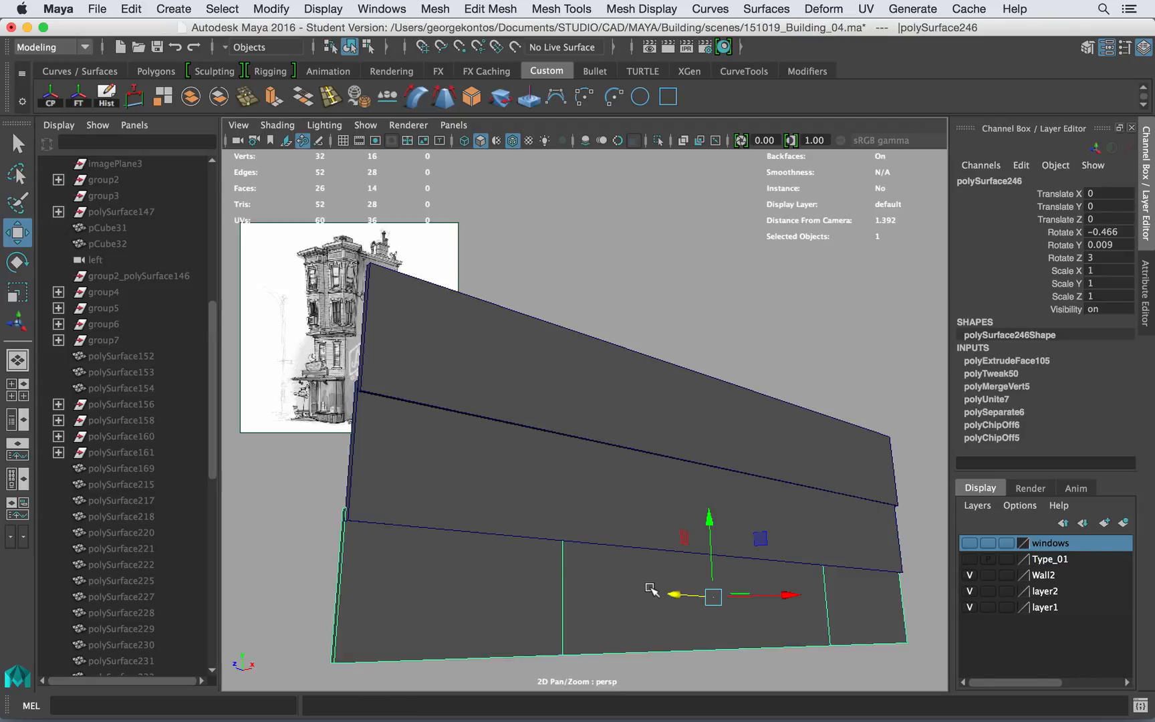
pyautogui.moveTo(579, 586); pyautogui.dragTo(578, 196, button='right')
pyautogui.click(560, 592)
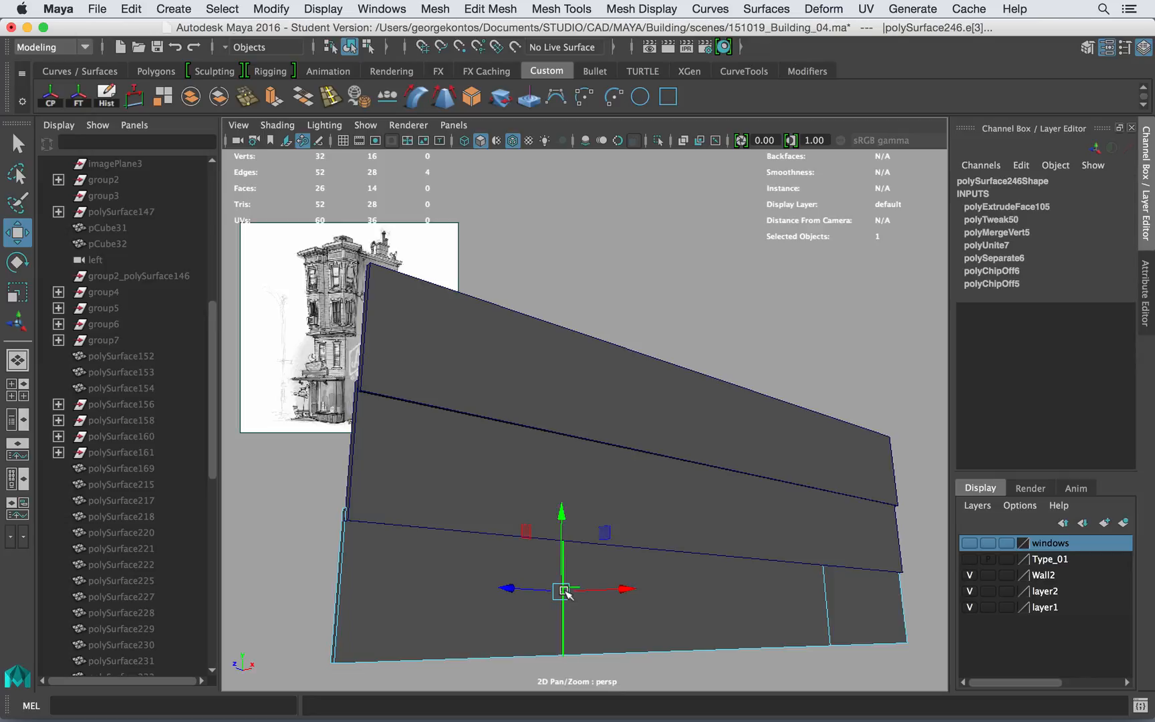
pyautogui.moveTo(591, 563)
pyautogui.keyDown('alt'); pyautogui.mouseDown()
pyautogui.moveTo(604, 513)
pyautogui.moveTo(588, 552)
pyautogui.mouseUp(); pyautogui.keyUp('alt')
pyautogui.press('f')
pyautogui.keyDown('alt'); pyautogui.moveTo(587, 551); pyautogui.dragTo(822, 569, button='middle'); pyautogui.keyUp('alt')
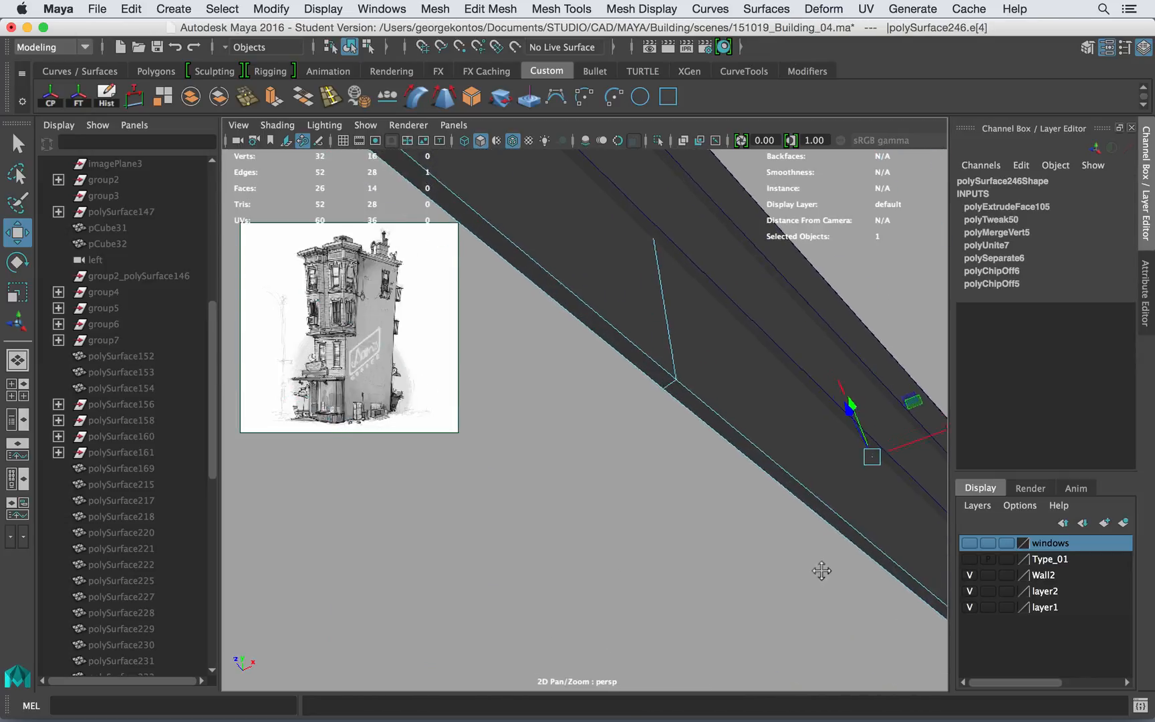
pyautogui.click(673, 351)
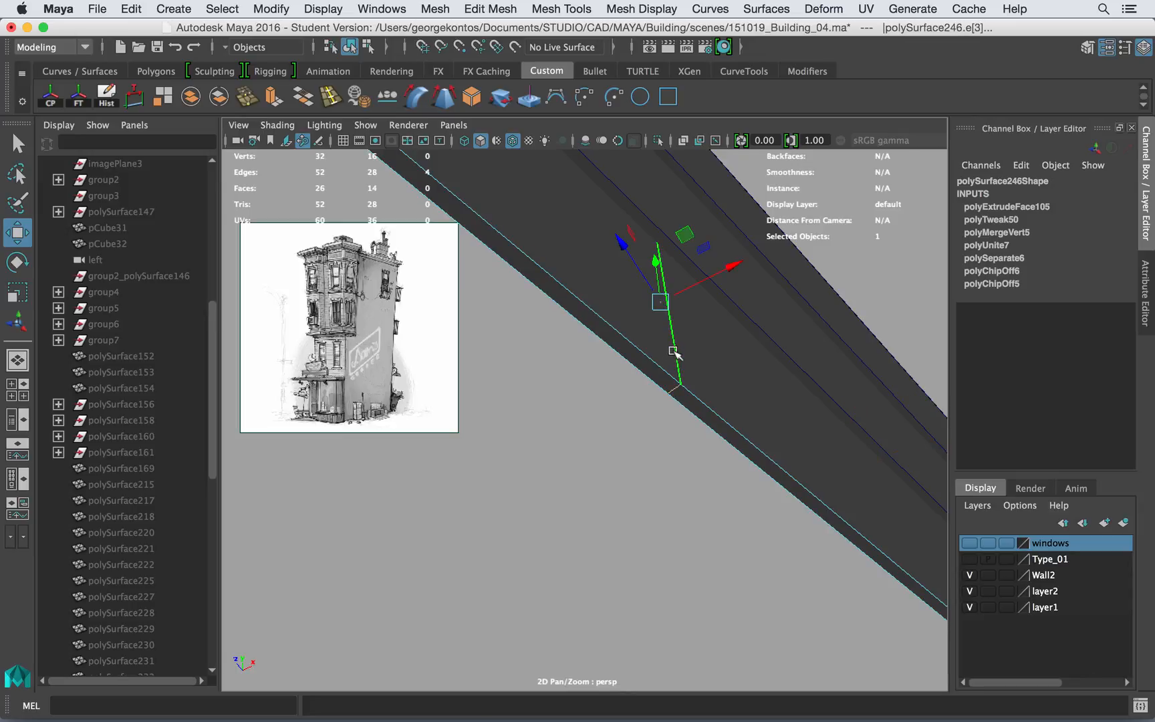
pyautogui.press('Delete')
pyautogui.keyDown('alt'); pyautogui.moveTo(670, 349); pyautogui.dragTo(505, 284); pyautogui.keyUp('alt')
pyautogui.click(831, 587)
pyautogui.press('Delete')
pyautogui.keyDown('alt'); pyautogui.moveTo(833, 588); pyautogui.dragTo(657, 463); pyautogui.keyUp('alt')
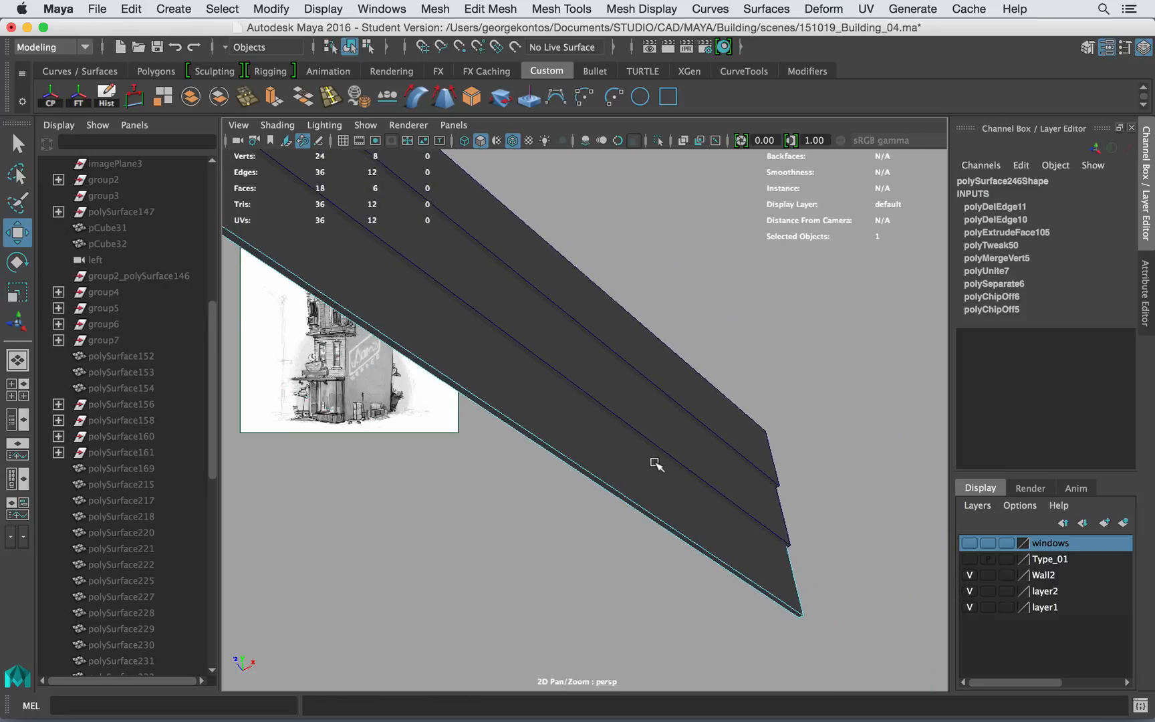
# Step: Return the cleaned rows to object mode and unhide the rest of the building
pyautogui.moveTo(657, 463); pyautogui.dragTo(730, 224, button='right')
pyautogui.keyDown('alt'); pyautogui.moveTo(782, 289); pyautogui.dragTo(655, 400); pyautogui.keyUp('alt')
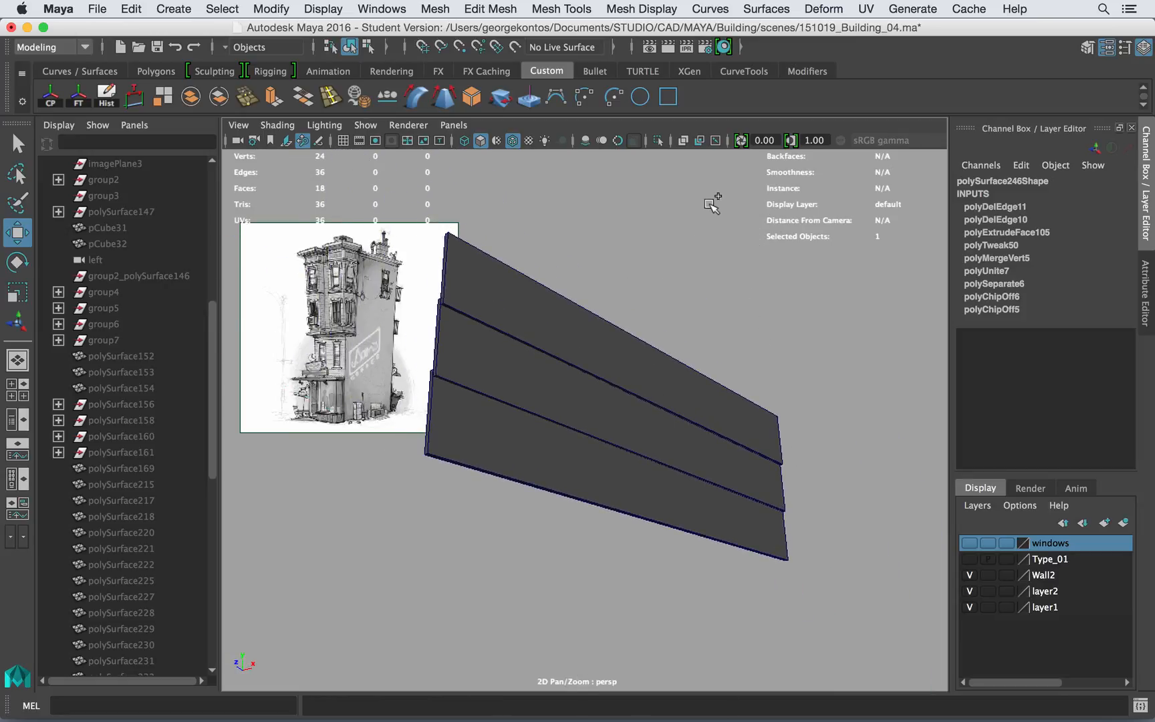
pyautogui.hotkey('ctrl', 'shift', 'h')
pyautogui.keyDown('alt'); pyautogui.moveTo(714, 205); pyautogui.dragTo(688, 279); pyautogui.keyUp('alt')
pyautogui.click(605, 359)
pyautogui.keyDown('shift'); pyautogui.click(588, 429); pyautogui.keyUp('shift')
pyautogui.keyDown('shift'); pyautogui.click(500, 428); pyautogui.keyUp('shift')
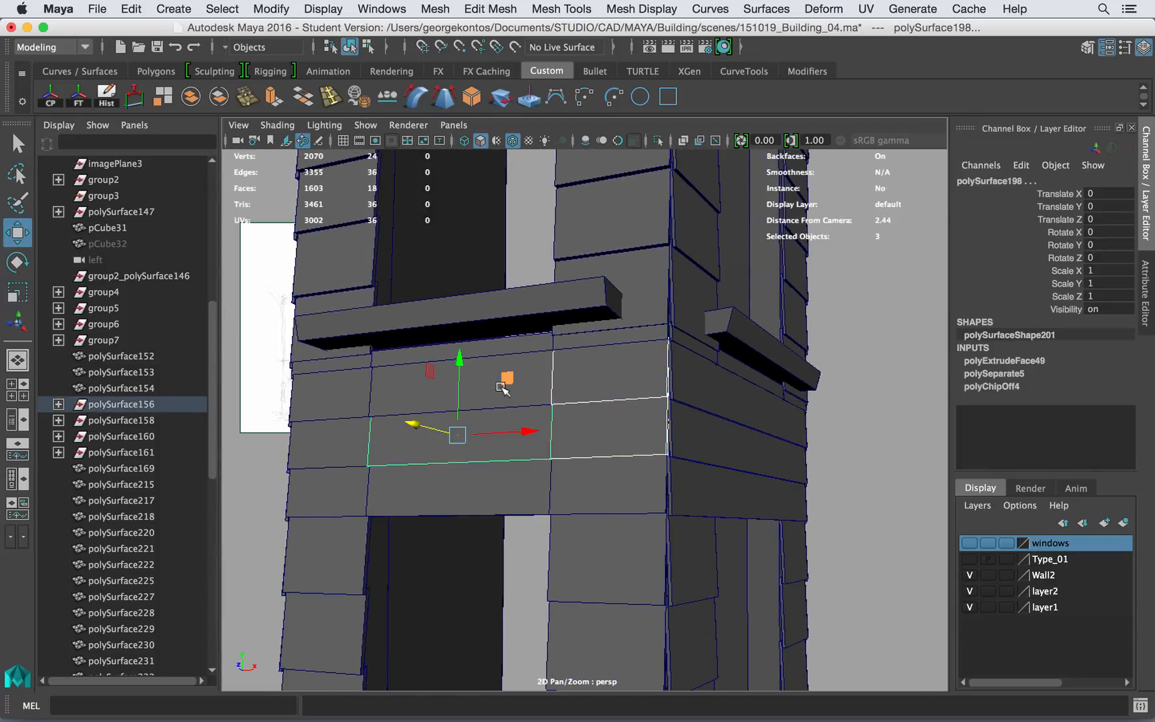
pyautogui.hotkey('ctrl', 'z')
# Step: Isolate the nine blocks forming the three rows between the front windows by hiding all unselected objects
pyautogui.click(357, 384)
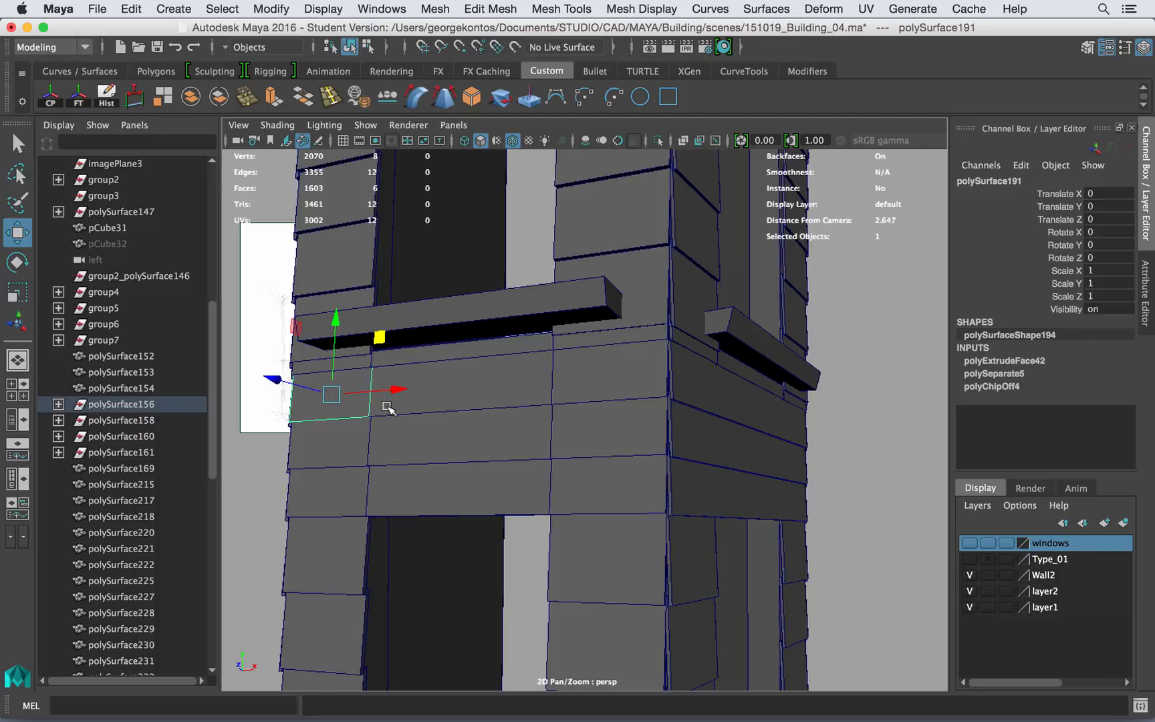
pyautogui.press('q')
pyautogui.keyDown('shift'); pyautogui.click(436, 404); pyautogui.keyUp('shift')
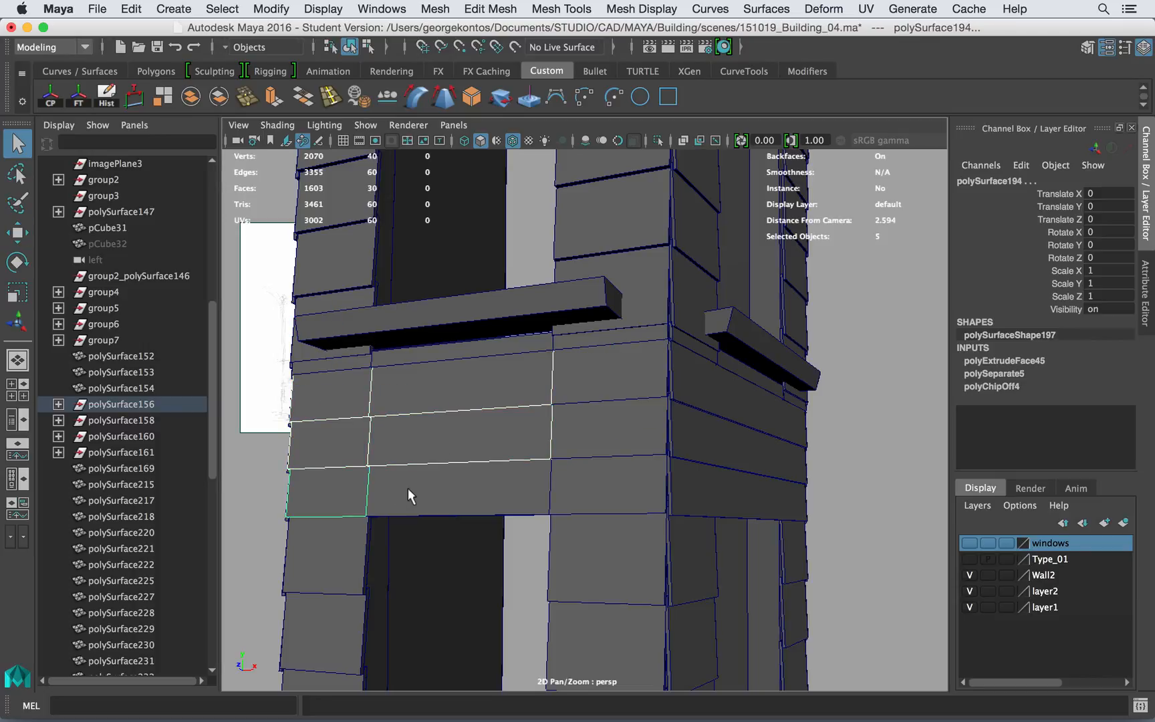
pyautogui.keyDown('alt'); pyautogui.moveTo(580, 400); pyautogui.dragTo(568, 354); pyautogui.keyUp('alt')
pyautogui.hotkey('alt', 'h')
# Step: Combine the three blocks of the isolated section's top row into one mesh
pyautogui.keyDown('alt'); pyautogui.moveTo(568, 349); pyautogui.dragTo(631, 418, button='right'); pyautogui.keyUp('alt')
pyautogui.click(483, 445)
pyautogui.moveTo(521, 455); pyautogui.dragTo(508, 428)
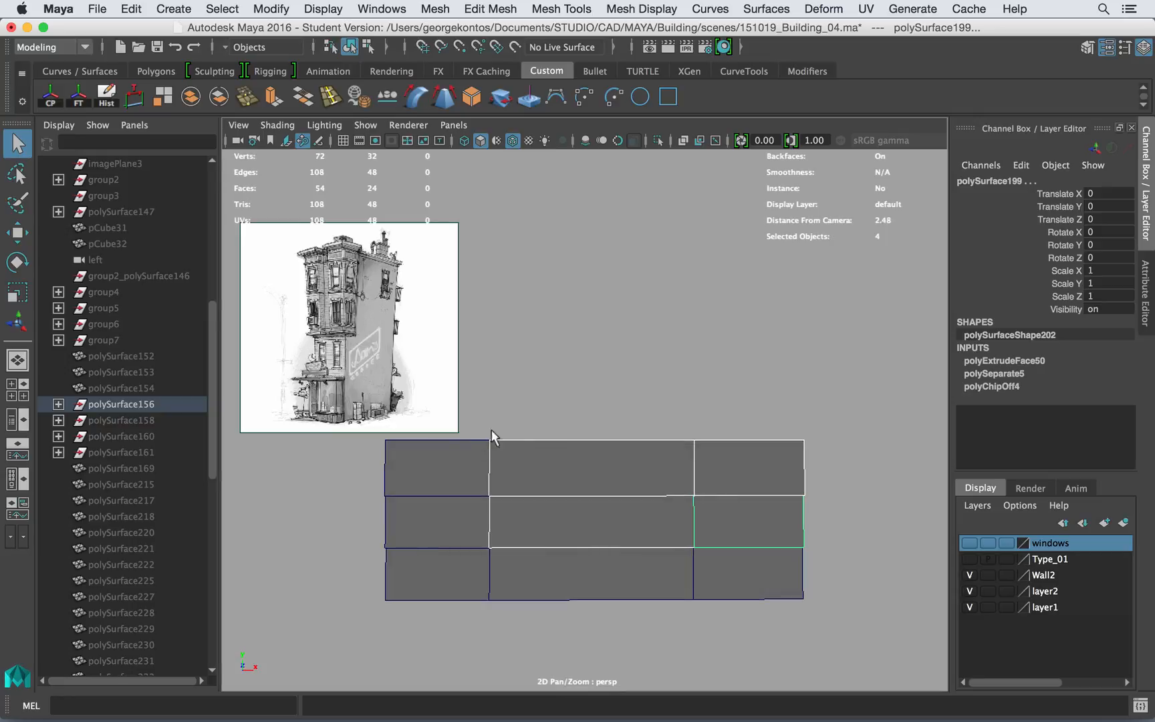
pyautogui.moveTo(621, 448); pyautogui.dragTo(598, 464)
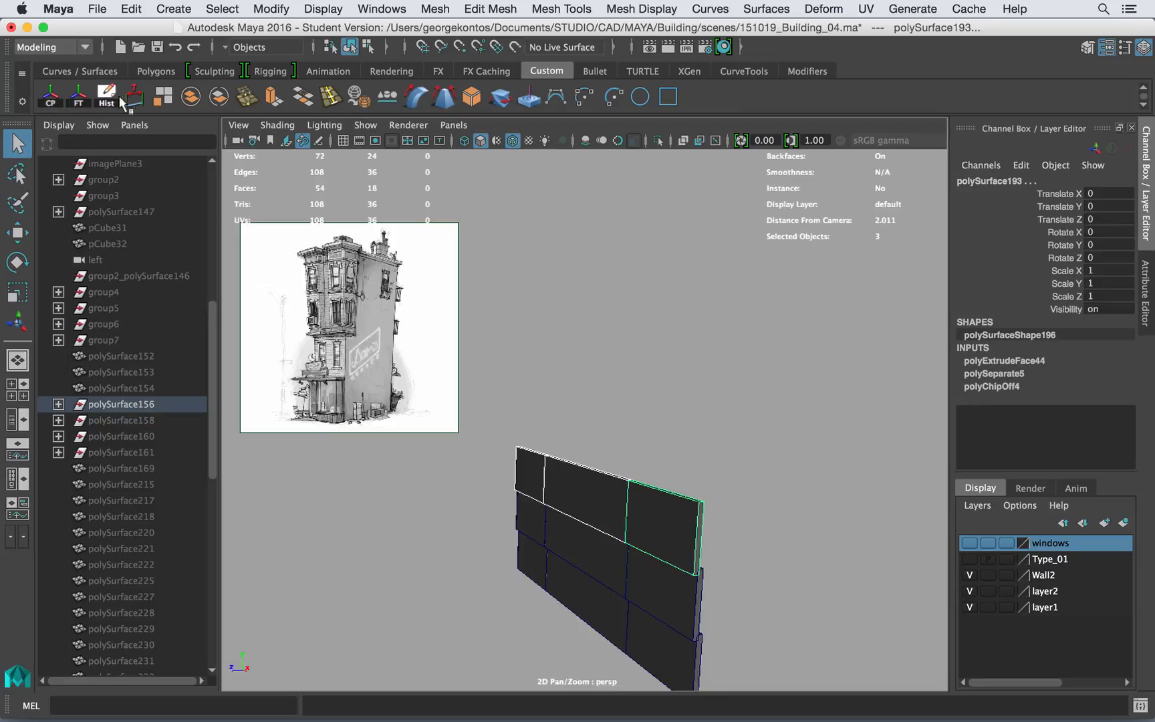
pyautogui.click(193, 98)
# Step: Set the combined top row to face selection and turn on X-ray shading to expose its internal faces
pyautogui.keyDown('alt'); pyautogui.moveTo(481, 392); pyautogui.dragTo(552, 384); pyautogui.keyUp('alt')
pyautogui.keyDown('alt'); pyautogui.moveTo(552, 384); pyautogui.dragTo(680, 423, button='right'); pyautogui.keyUp('alt')
pyautogui.keyDown('alt'); pyautogui.moveTo(681, 423); pyautogui.dragTo(677, 340, button='middle'); pyautogui.keyUp('alt')
pyautogui.keyDown('alt'); pyautogui.moveTo(677, 341); pyautogui.dragTo(618, 391); pyautogui.keyUp('alt')
pyautogui.keyDown('alt'); pyautogui.moveTo(619, 391); pyautogui.dragTo(736, 382, button='middle'); pyautogui.keyUp('alt')
pyautogui.keyDown('alt'); pyautogui.moveTo(736, 383); pyautogui.dragTo(645, 405); pyautogui.keyUp('alt')
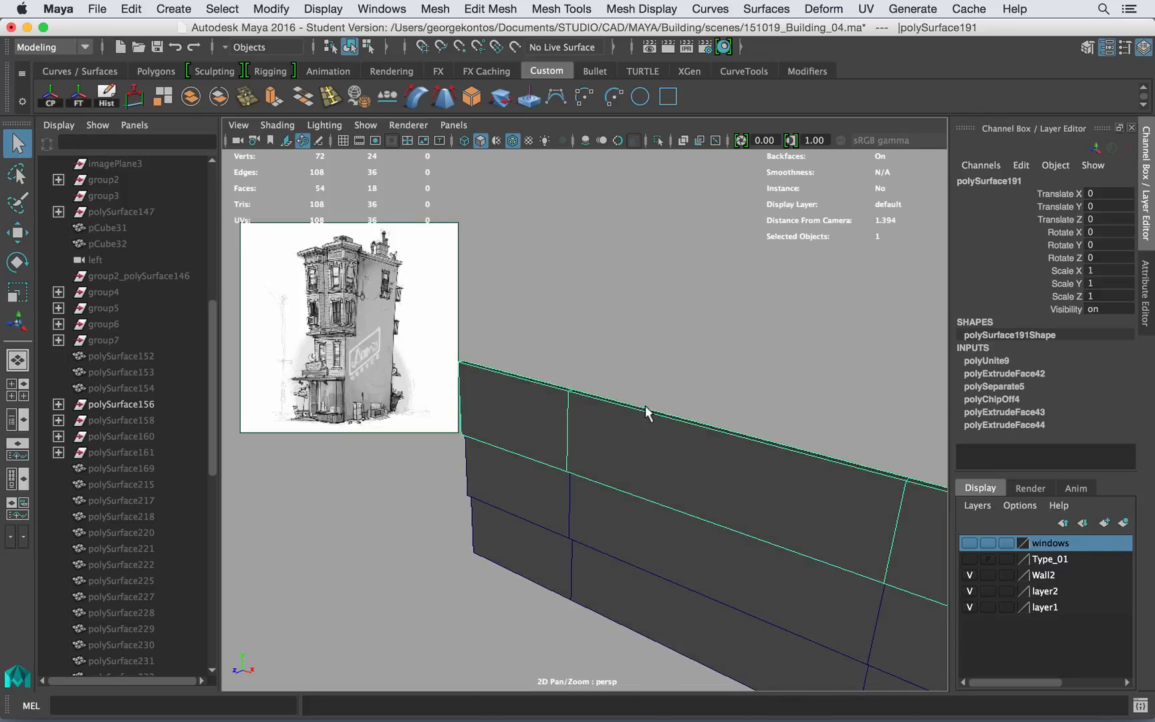
pyautogui.moveTo(588, 416); pyautogui.dragTo(599, 294, button='right')
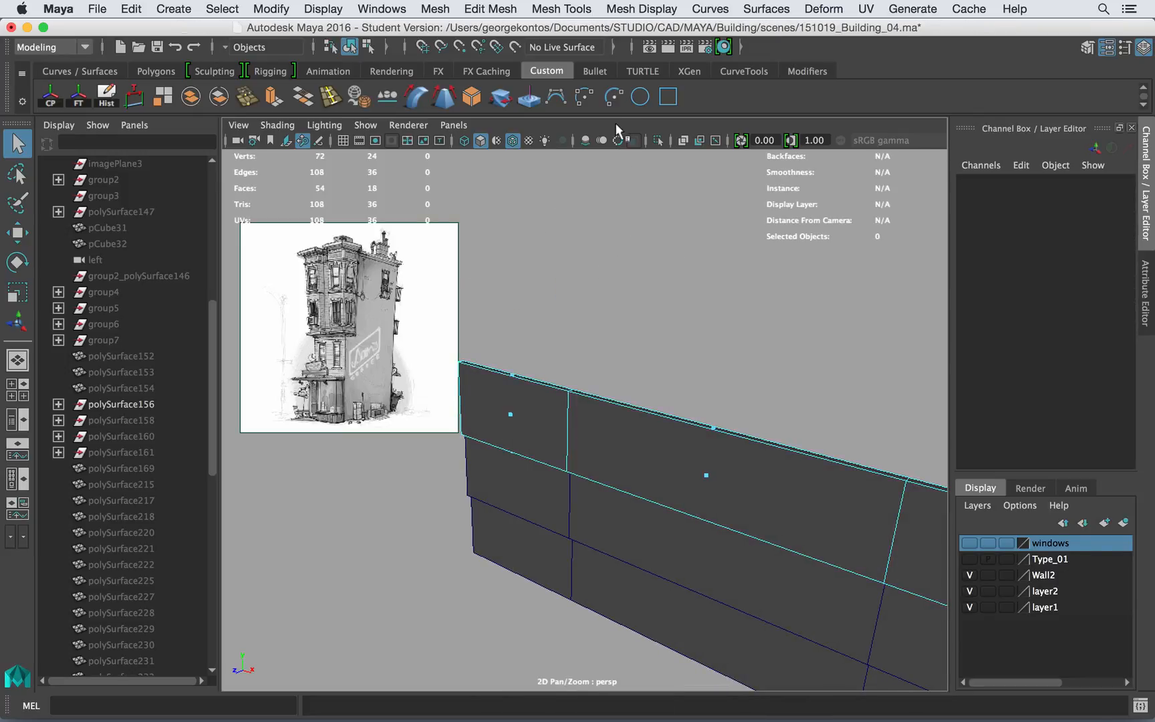
pyautogui.click(684, 140)
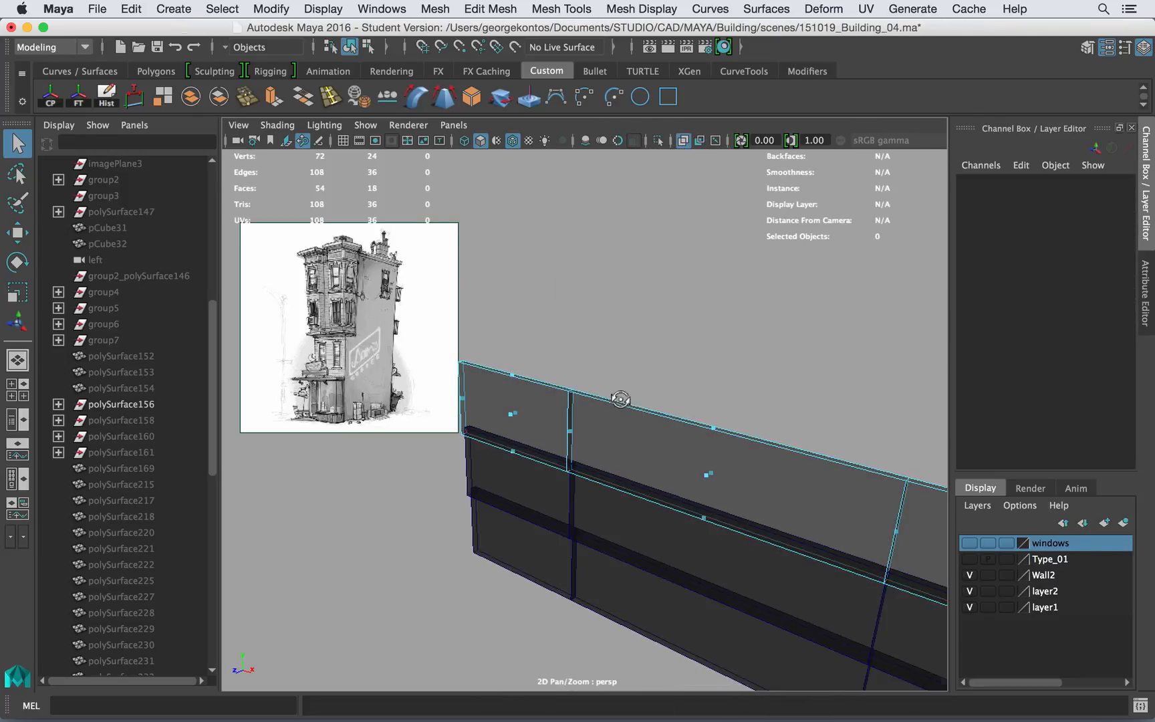
# Step: Delete the hidden internal faces at both joints of the combined top row and return it to object mode
pyautogui.keyDown('alt'); pyautogui.moveTo(619, 400); pyautogui.dragTo(617, 340); pyautogui.keyUp('alt')
pyautogui.click(621, 403)
pyautogui.keyDown('alt'); pyautogui.moveTo(582, 383); pyautogui.dragTo(836, 370); pyautogui.keyUp('alt')
pyautogui.press('Delete')
pyautogui.moveTo(673, 422); pyautogui.dragTo(624, 386)
pyautogui.press('Delete')
pyautogui.moveTo(625, 386); pyautogui.dragTo(694, 224, button='right')
pyautogui.click(624, 371)
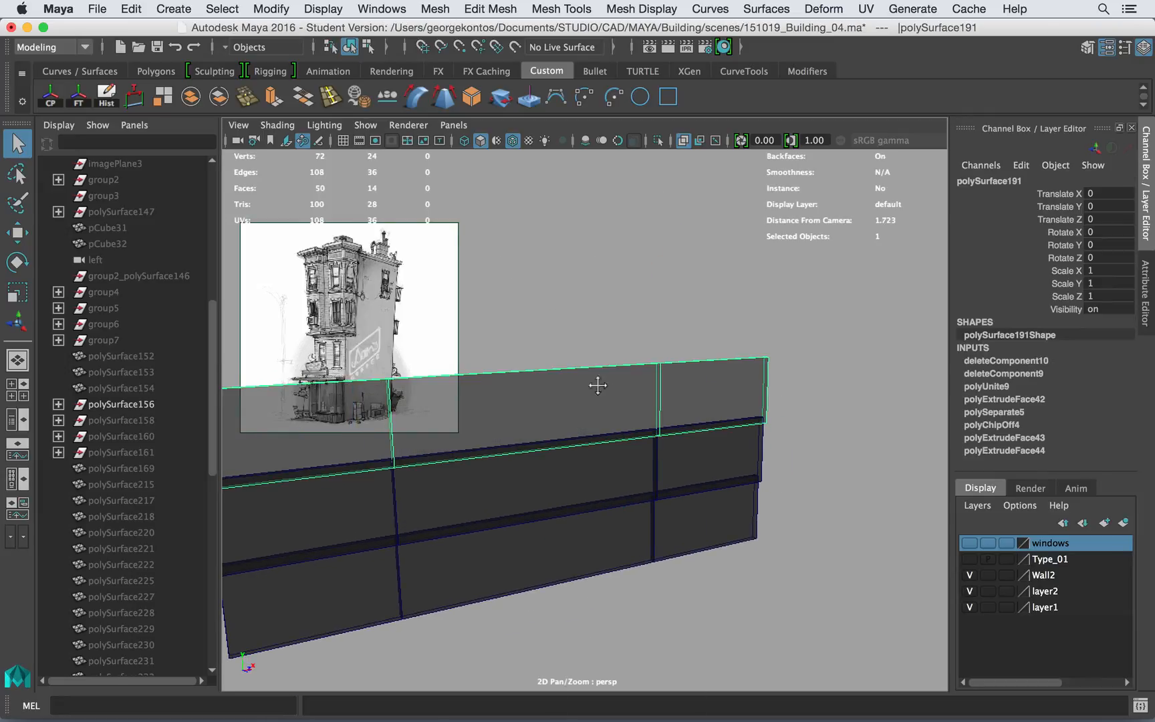
# Step: Merge the overlapping vertices at the joints of the combined top row
pyautogui.keyDown('alt'); pyautogui.moveTo(596, 385); pyautogui.dragTo(622, 343); pyautogui.keyUp('alt')
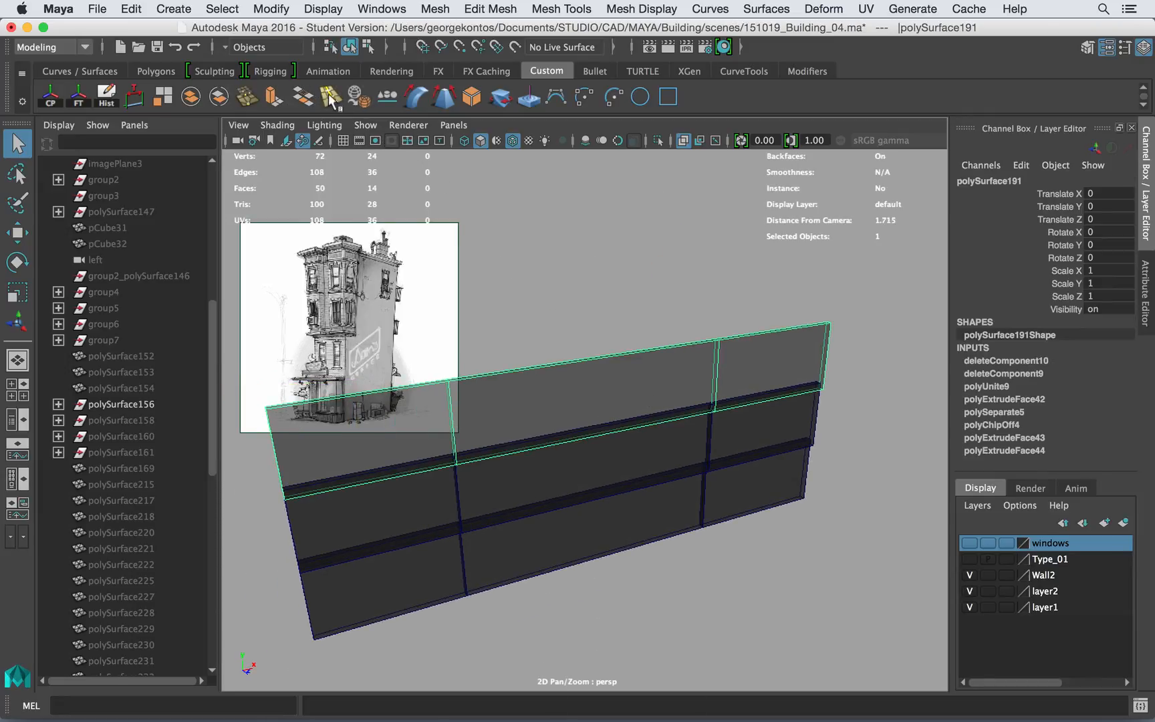
pyautogui.keyDown('alt'); pyautogui.moveTo(530, 361); pyautogui.dragTo(590, 377); pyautogui.keyUp('alt')
pyautogui.moveTo(590, 377); pyautogui.dragTo(684, 194, button='right')
pyautogui.click(625, 336)
pyautogui.press('q')
pyautogui.click(553, 362)
pyautogui.keyDown('alt'); pyautogui.moveTo(553, 361); pyautogui.dragTo(542, 360); pyautogui.keyUp('alt')
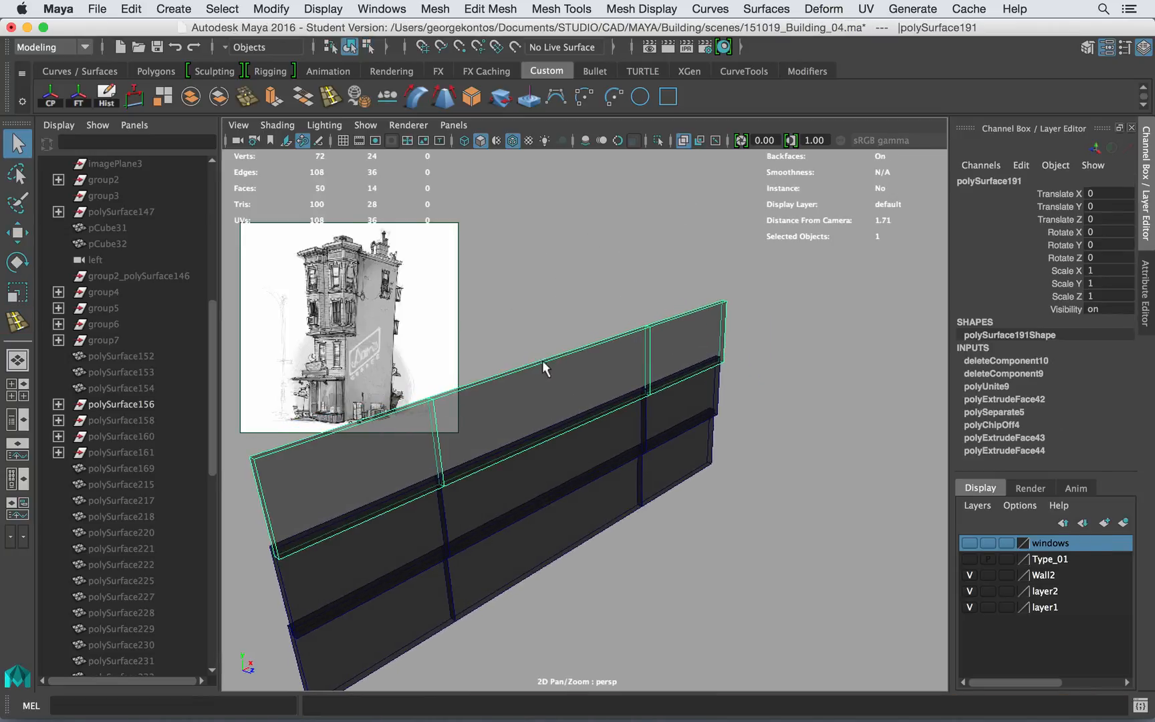
pyautogui.click(247, 97)
pyautogui.keyDown('alt'); pyautogui.moveTo(568, 426); pyautogui.dragTo(547, 385); pyautogui.keyUp('alt')
pyautogui.moveTo(547, 385); pyautogui.dragTo(618, 203, button='right')
pyautogui.click(554, 361)
# Step: Delete both vertical edge loops from the top row so it forms one continuous block
pyautogui.moveTo(497, 243); pyautogui.dragTo(497, 199, button='right')
pyautogui.click(439, 428)
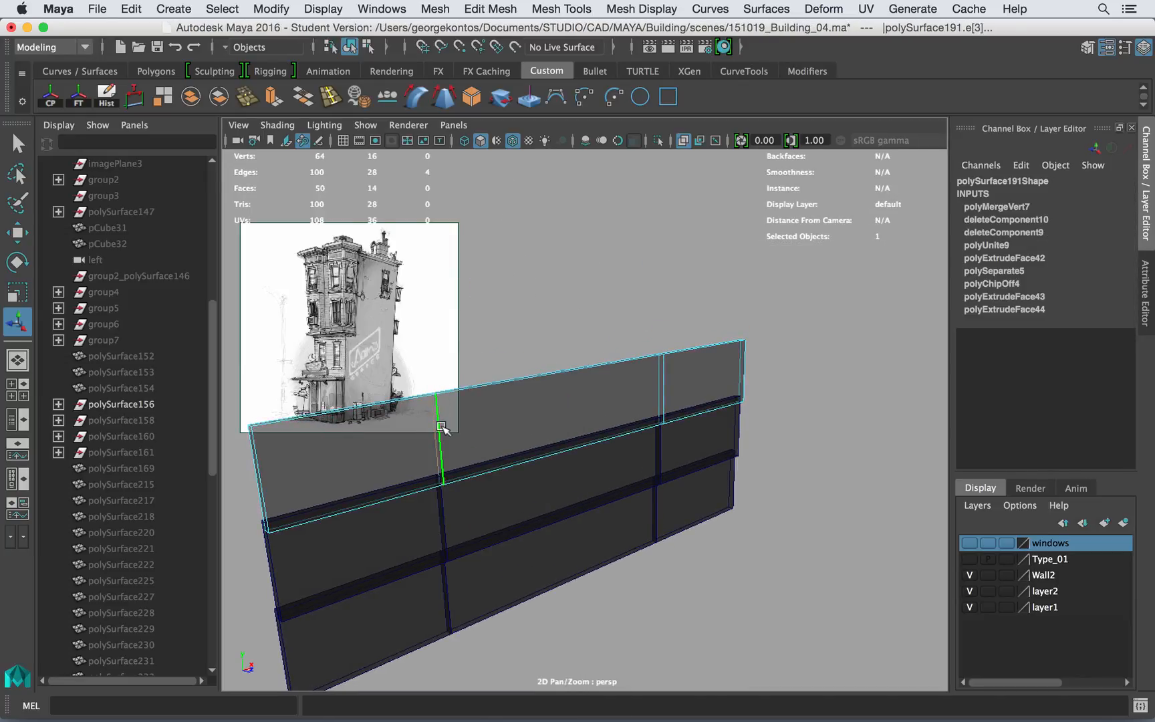
pyautogui.press('BackSpace')
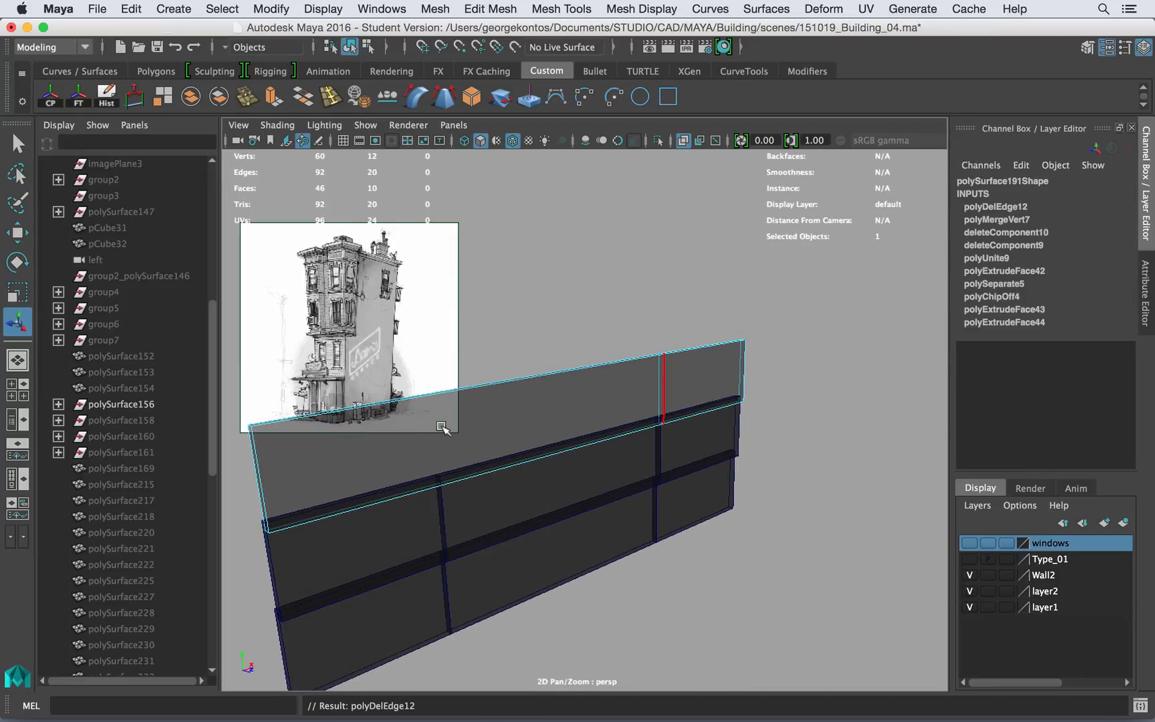
pyautogui.click(665, 393)
pyautogui.press('BackSpace')
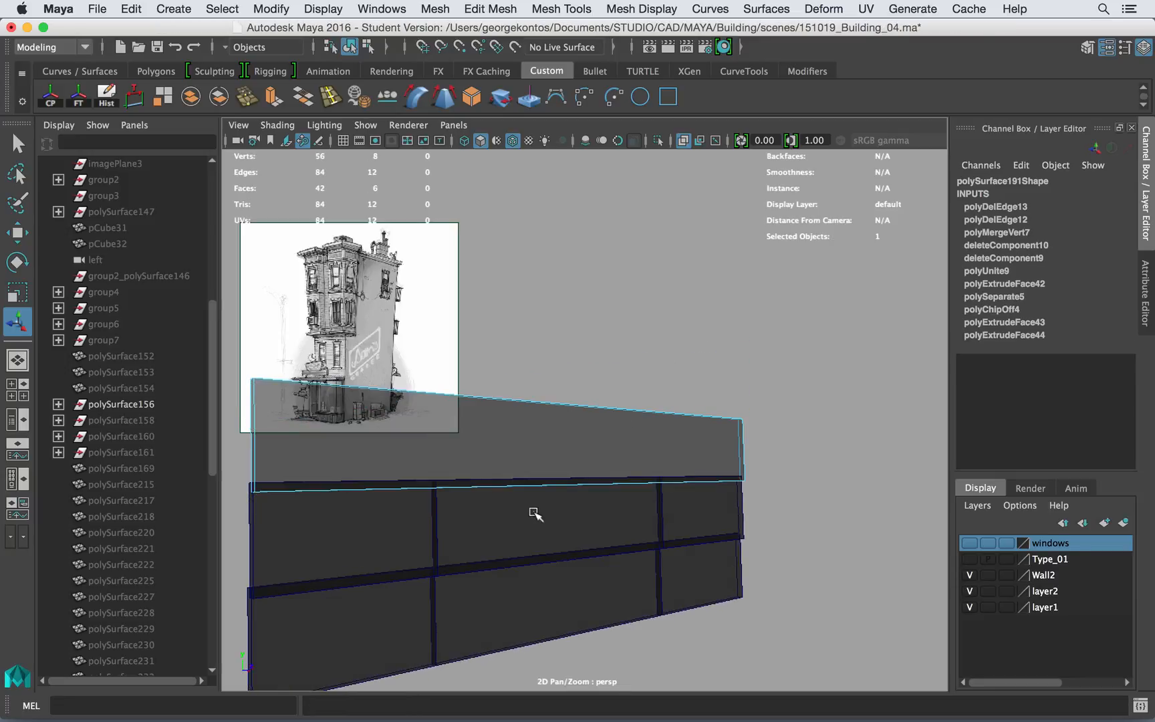
# Step: Combine the three blocks of the isolated section's middle row into one mesh
pyautogui.click(531, 514)
pyautogui.rightClick(525, 528)
pyautogui.click(586, 221)
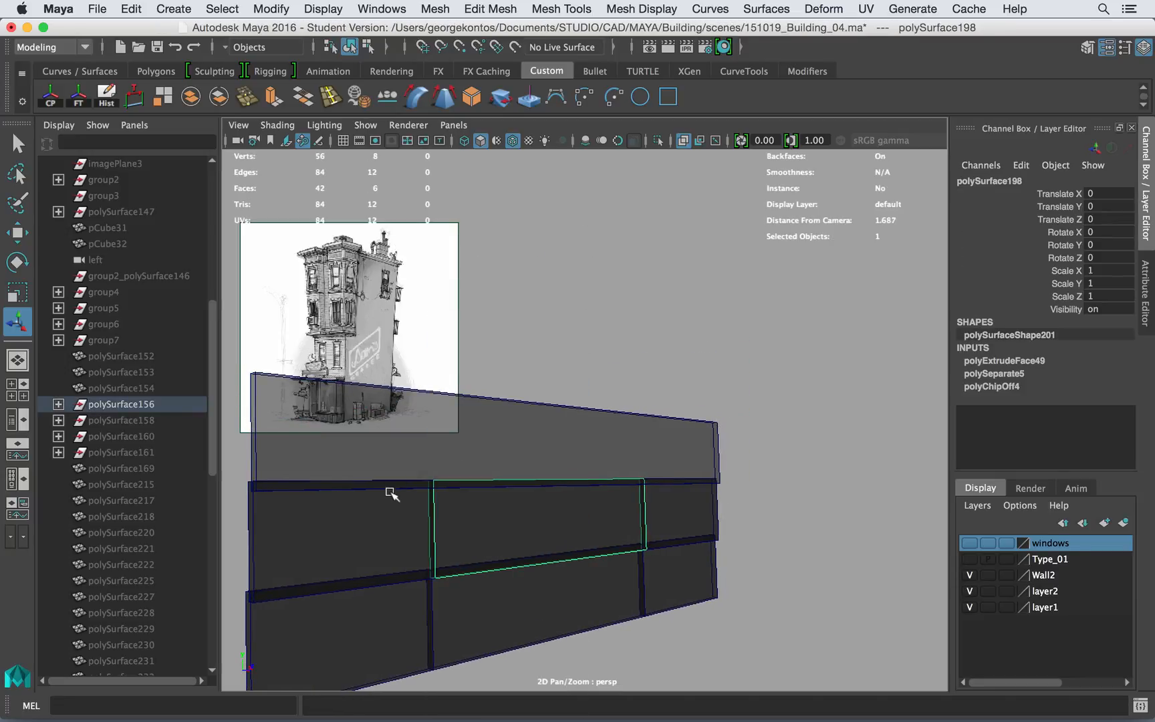
pyautogui.keyDown('shift'); pyautogui.click(511, 523); pyautogui.keyUp('shift')
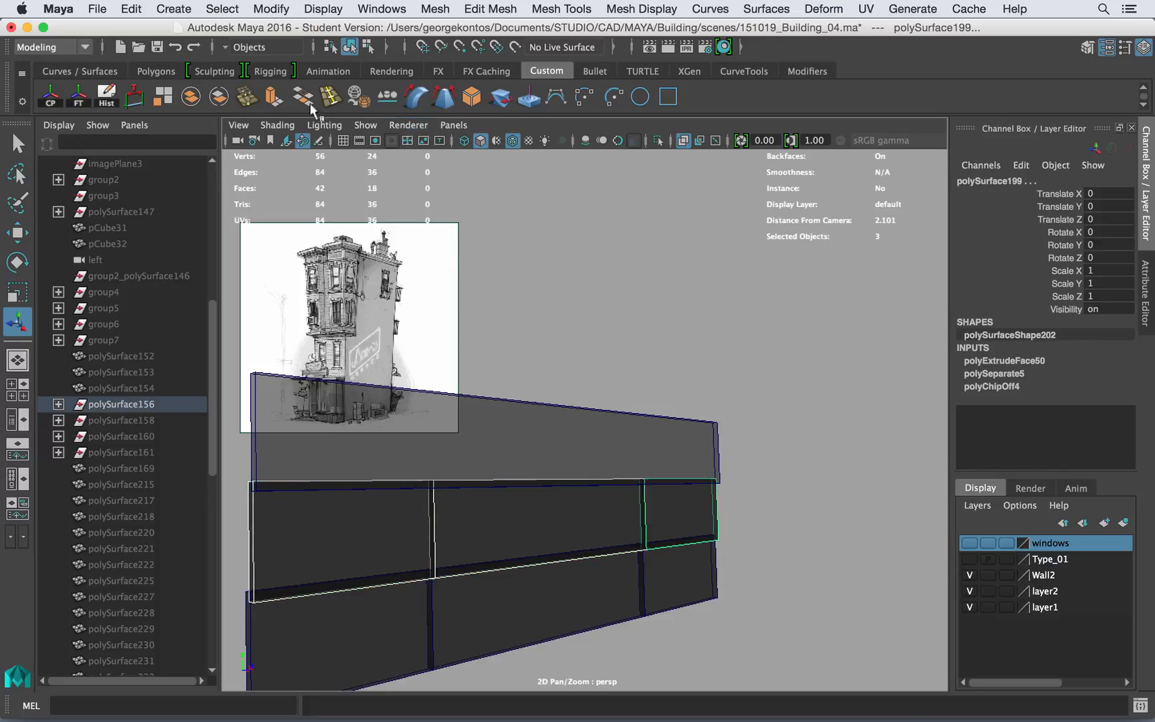
pyautogui.click(194, 98)
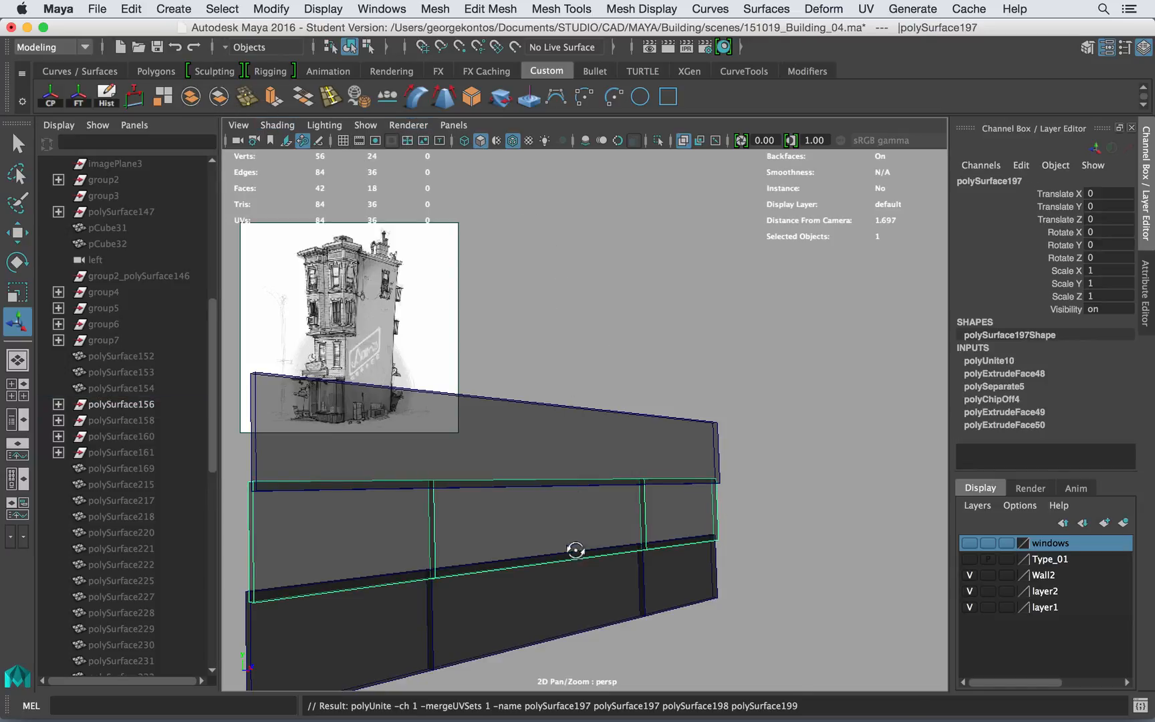
# Step: Delete the hidden internal faces at both joints of the combined middle row
pyautogui.keyDown('alt'); pyautogui.moveTo(575, 550); pyautogui.dragTo(580, 502); pyautogui.keyUp('alt')
pyautogui.moveTo(580, 502); pyautogui.dragTo(586, 288, button='right')
pyautogui.keyDown('alt'); pyautogui.moveTo(589, 543); pyautogui.dragTo(595, 431); pyautogui.keyUp('alt')
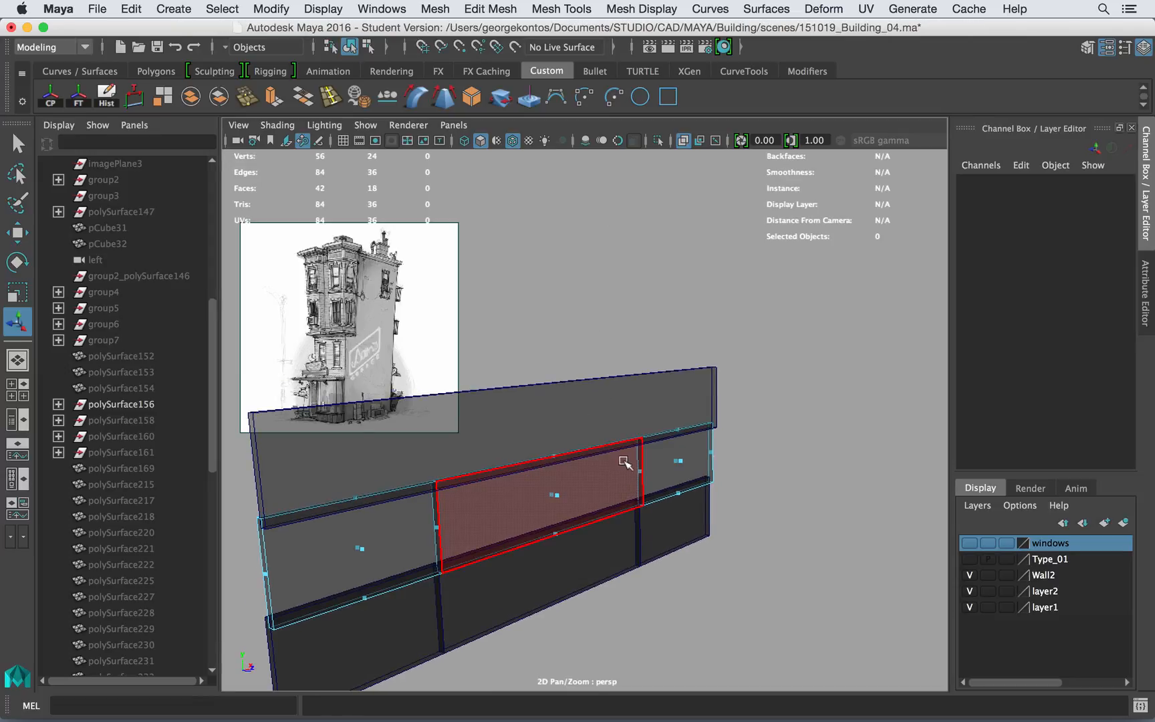
pyautogui.click(642, 476)
pyautogui.click(466, 533)
pyautogui.press('Delete')
# Step: Return the middle row to object mode and merge its overlapping joint vertices
pyautogui.rightClick(523, 452)
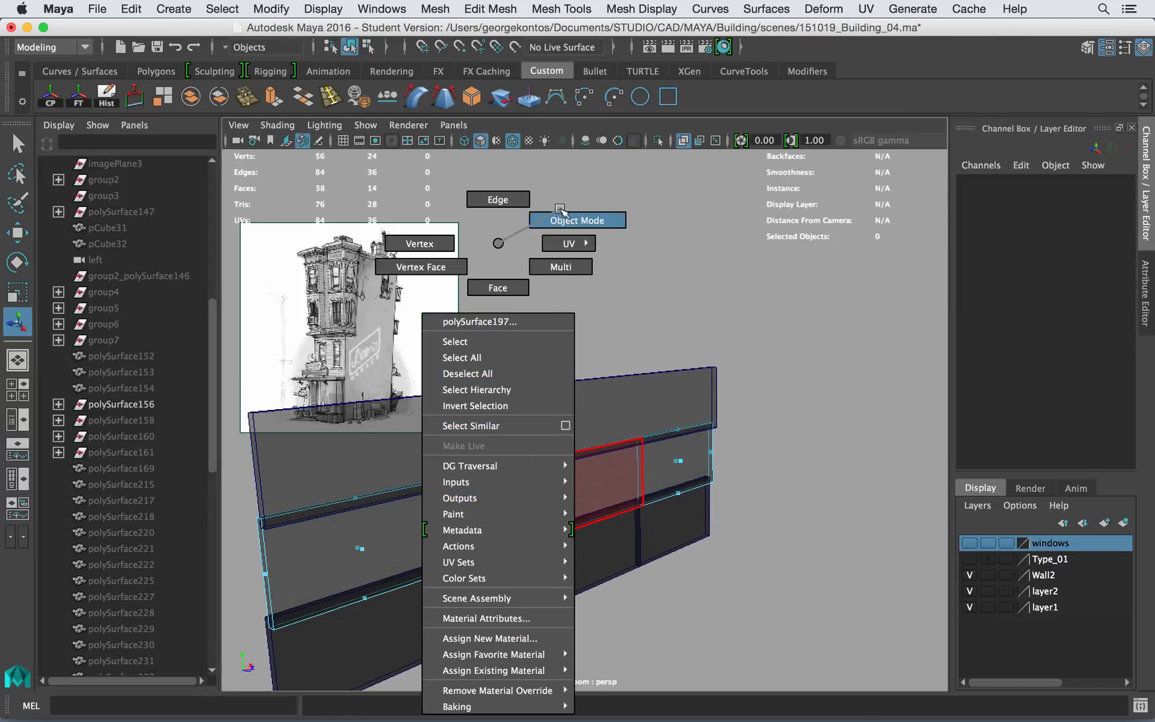
pyautogui.click(577, 220)
pyautogui.click(534, 482)
pyautogui.click(272, 97)
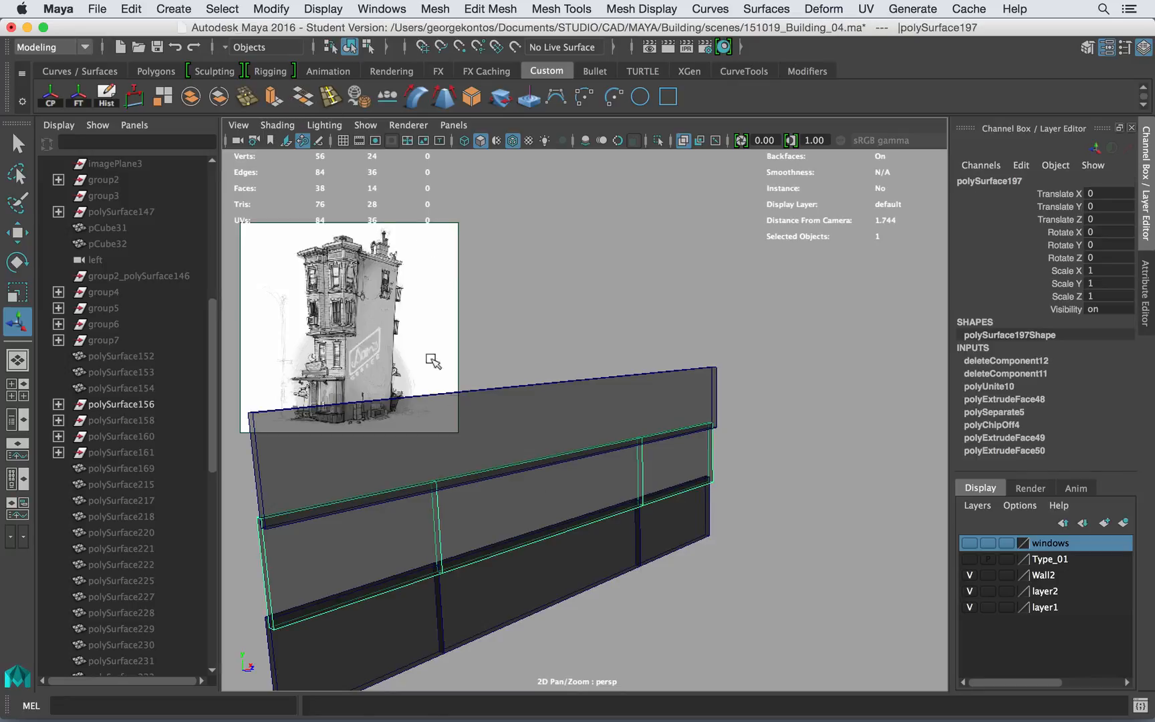
# Step: Delete both vertical edge loops from the middle row of the isolated section
pyautogui.moveTo(471, 281); pyautogui.dragTo(479, 207, button='right')
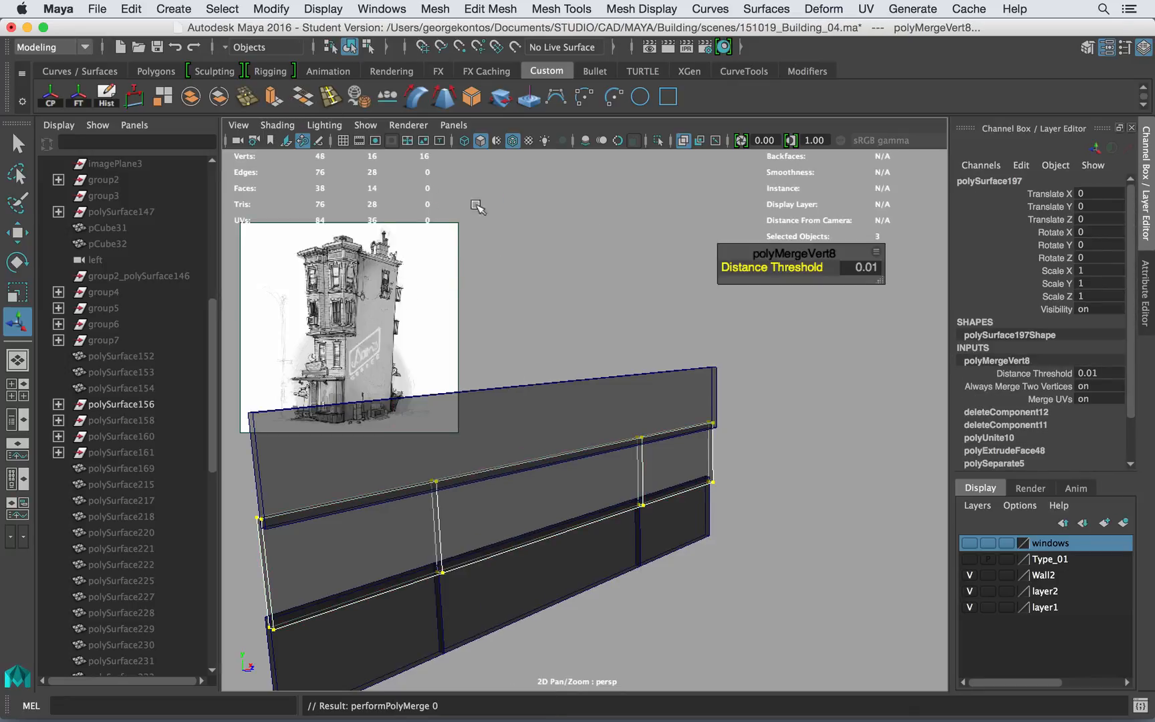
pyautogui.doubleClick(438, 524)
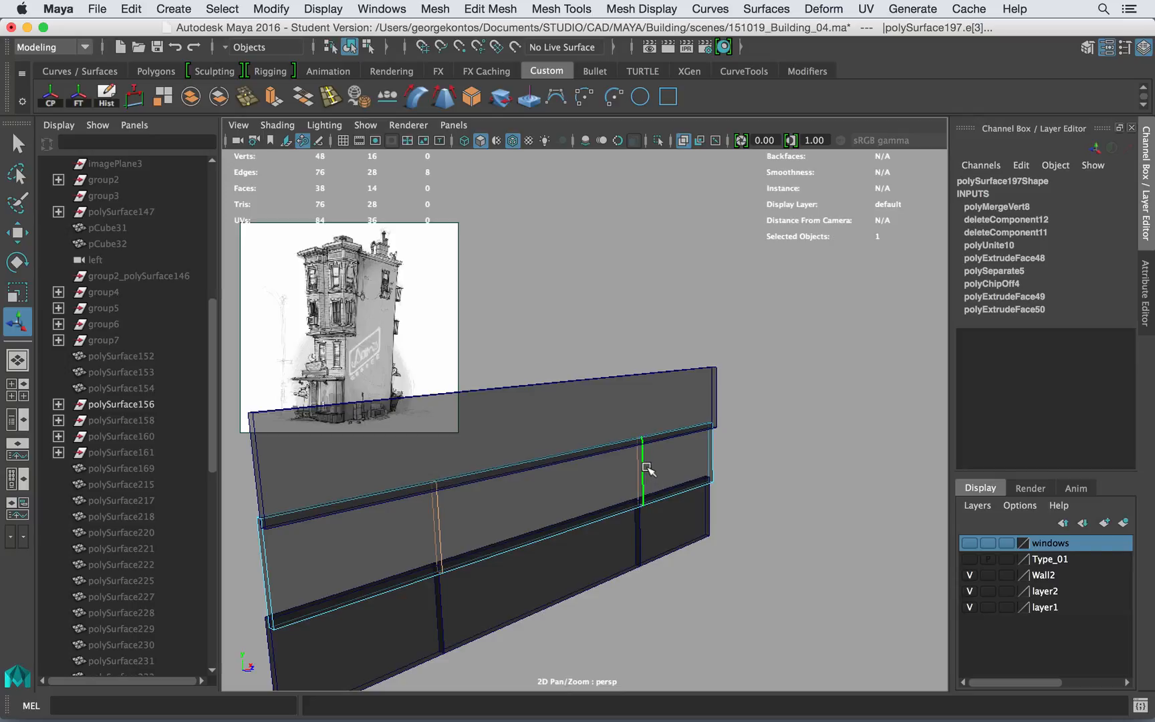
pyautogui.press('F8')
# Step: Combine the three blocks of the isolated section's bottom row into one mesh
pyautogui.keyDown('alt'); pyautogui.moveTo(645, 467); pyautogui.dragTo(526, 425); pyautogui.keyUp('alt')
pyautogui.click(560, 401)
pyautogui.keyDown('shift'); pyautogui.click(442, 434); pyautogui.keyUp('shift')
pyautogui.keyDown('shift'); pyautogui.click(673, 461); pyautogui.keyUp('shift')
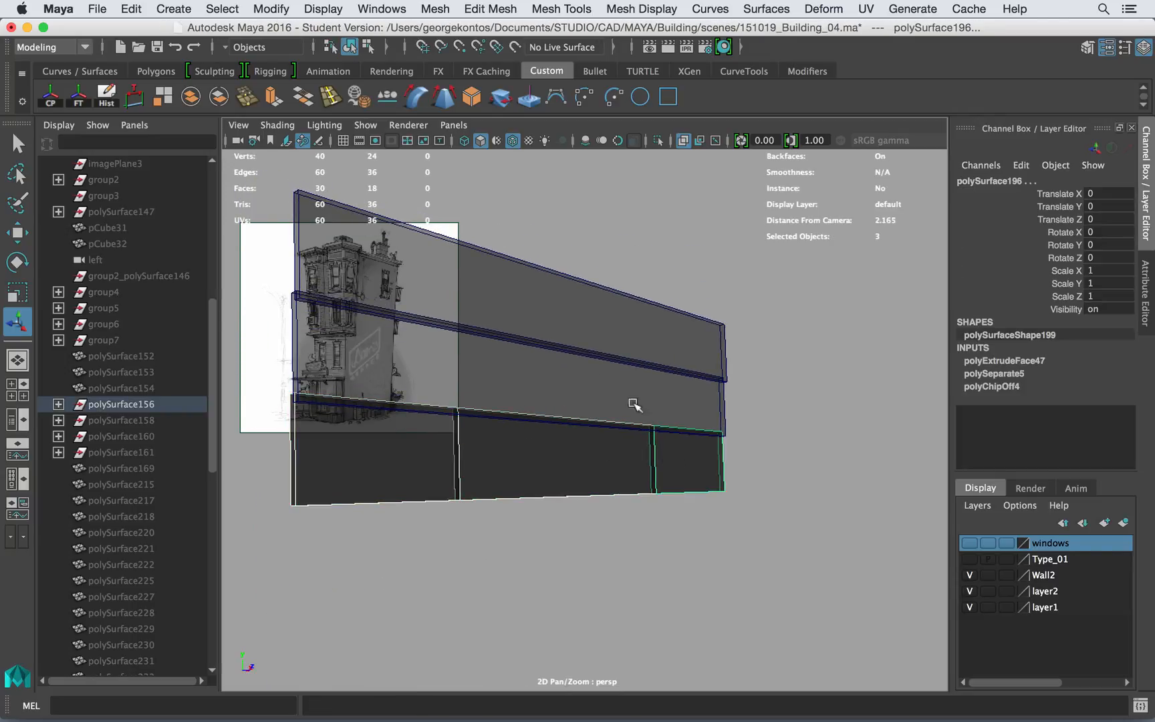
pyautogui.click(190, 98)
# Step: Delete the hidden internal faces at both joints of the combined bottom row and return it to object mode
pyautogui.keyDown('alt'); pyautogui.moveTo(431, 439); pyautogui.dragTo(442, 448); pyautogui.keyUp('alt')
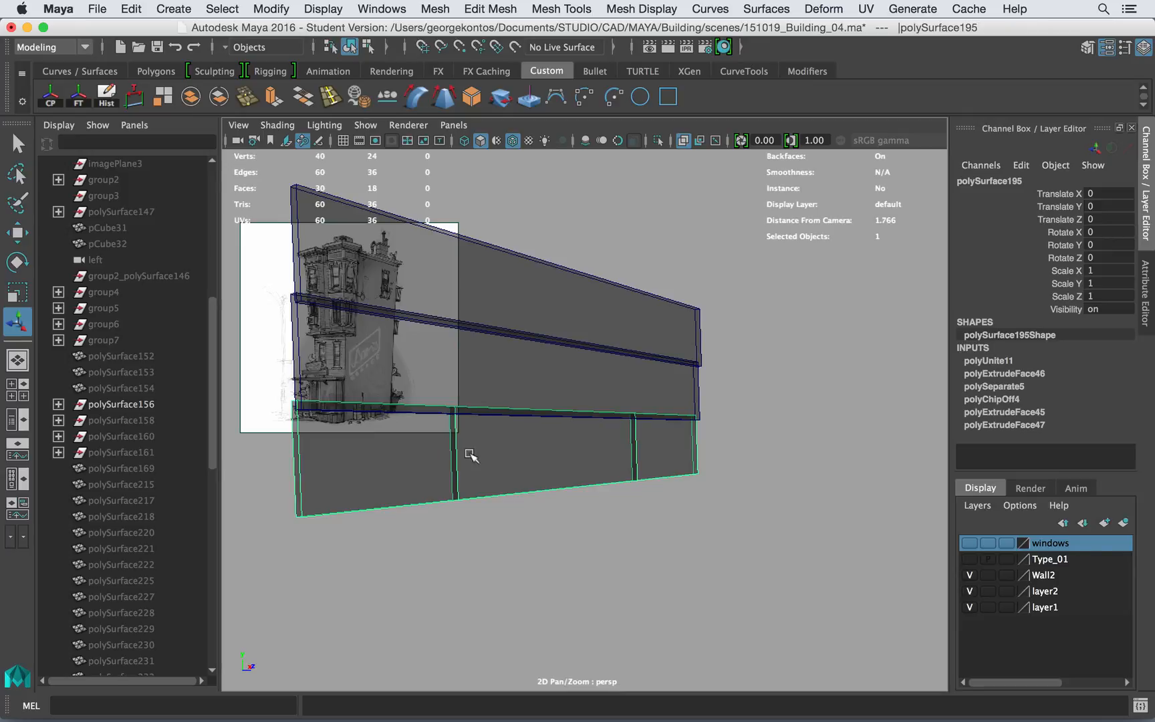
pyautogui.scroll(5, 472, 456)
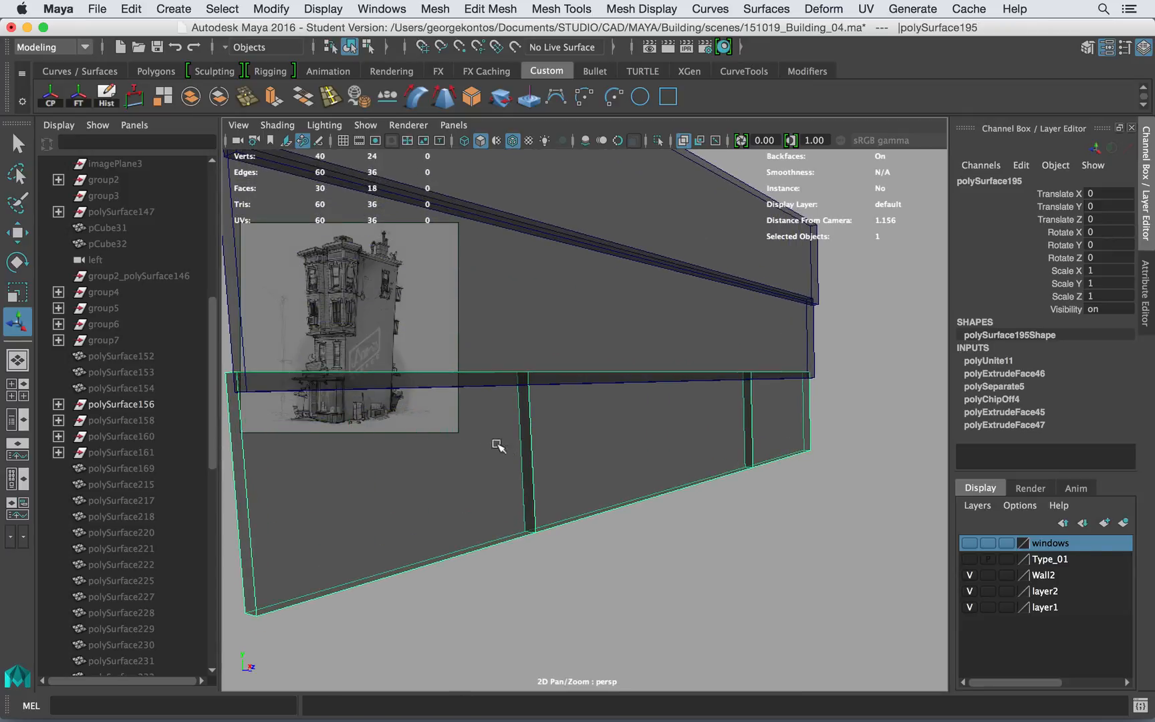
pyautogui.keyDown('alt'); pyautogui.moveTo(735, 431); pyautogui.dragTo(520, 453); pyautogui.keyUp('alt')
pyautogui.moveTo(557, 242); pyautogui.dragTo(616, 257, button='right')
pyautogui.moveTo(541, 452); pyautogui.dragTo(545, 398, button='right')
pyautogui.moveTo(486, 416); pyautogui.dragTo(564, 478)
pyautogui.press('Delete')
pyautogui.keyDown('alt'); pyautogui.moveTo(644, 469); pyautogui.dragTo(591, 472, button='middle'); pyautogui.keyUp('alt')
pyautogui.moveTo(725, 413); pyautogui.dragTo(748, 429)
pyautogui.press('Delete')
pyautogui.keyDown('alt'); pyautogui.moveTo(665, 479); pyautogui.dragTo(541, 488, button='right'); pyautogui.keyUp('alt')
pyautogui.moveTo(536, 243); pyautogui.dragTo(610, 222, button='right')
pyautogui.click(546, 476)
pyautogui.keyDown('alt'); pyautogui.moveTo(526, 441); pyautogui.dragTo(542, 486, button='middle'); pyautogui.keyUp('alt')
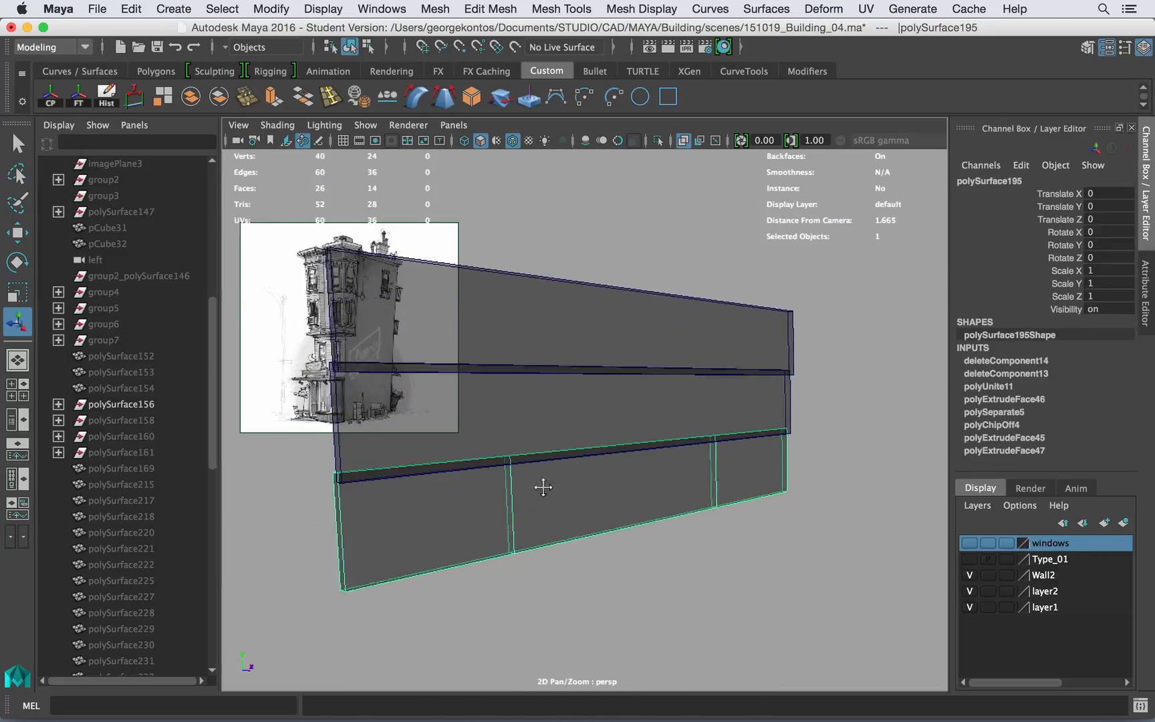
# Step: Move one lower joint vertex of the bottom row to test whether it is merged, and undo the move
pyautogui.keyDown('alt'); pyautogui.moveTo(542, 486); pyautogui.dragTo(532, 503, button='right'); pyautogui.keyUp('alt')
pyautogui.keyDown('alt'); pyautogui.moveTo(533, 503); pyautogui.dragTo(575, 431); pyautogui.keyUp('alt')
pyautogui.keyDown('alt'); pyautogui.moveTo(575, 431); pyautogui.dragTo(588, 404, button='middle'); pyautogui.keyUp('alt')
pyautogui.keyDown('alt'); pyautogui.moveTo(588, 404); pyautogui.dragTo(624, 501, button='right'); pyautogui.keyUp('alt')
pyautogui.moveTo(623, 243); pyautogui.dragTo(546, 242, button='right')
pyautogui.click(620, 575)
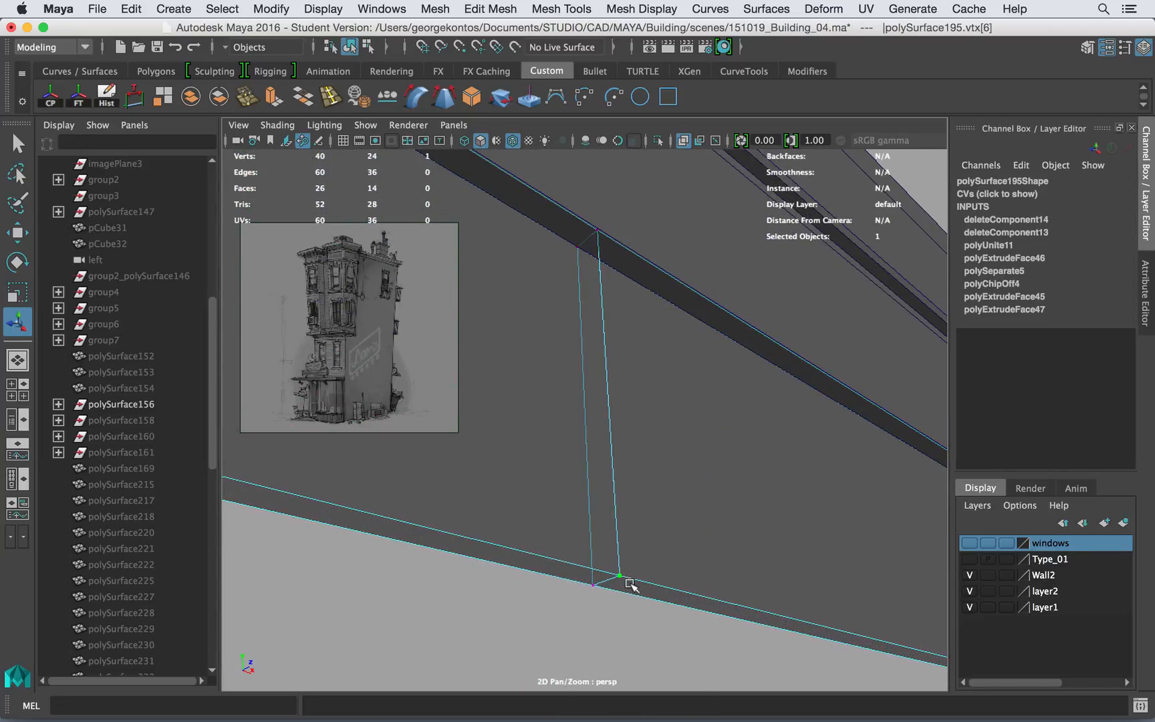
pyautogui.press('w')
pyautogui.moveTo(620, 573); pyautogui.dragTo(583, 537)
pyautogui.press('super+z')
# Step: Merge the overlapping vertices of the combined bottom row in object mode
pyautogui.keyDown('alt'); pyautogui.moveTo(678, 513); pyautogui.dragTo(606, 479, button='right'); pyautogui.keyUp('alt')
pyautogui.keyDown('alt'); pyautogui.moveTo(606, 480); pyautogui.dragTo(601, 528); pyautogui.keyUp('alt')
pyautogui.moveTo(529, 409); pyautogui.dragTo(605, 221, button='right')
pyautogui.click(537, 428)
pyautogui.keyDown('alt'); pyautogui.moveTo(538, 428); pyautogui.dragTo(530, 450, button='middle'); pyautogui.keyUp('alt')
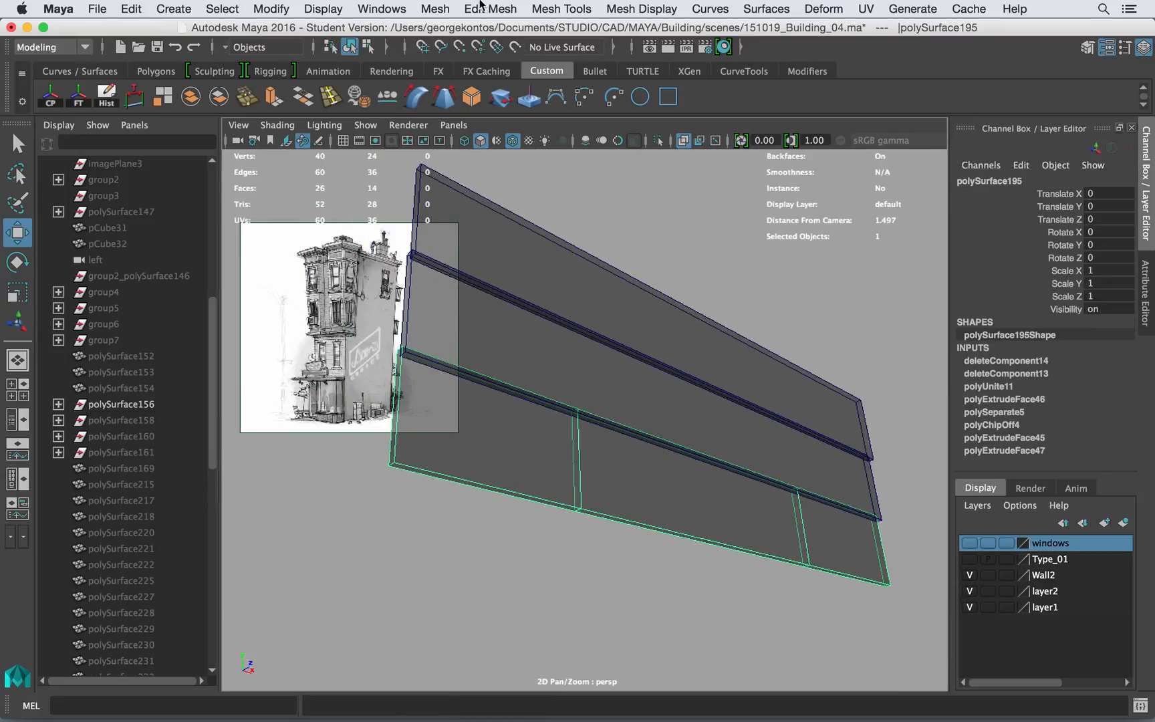
pyautogui.click(480, 7)
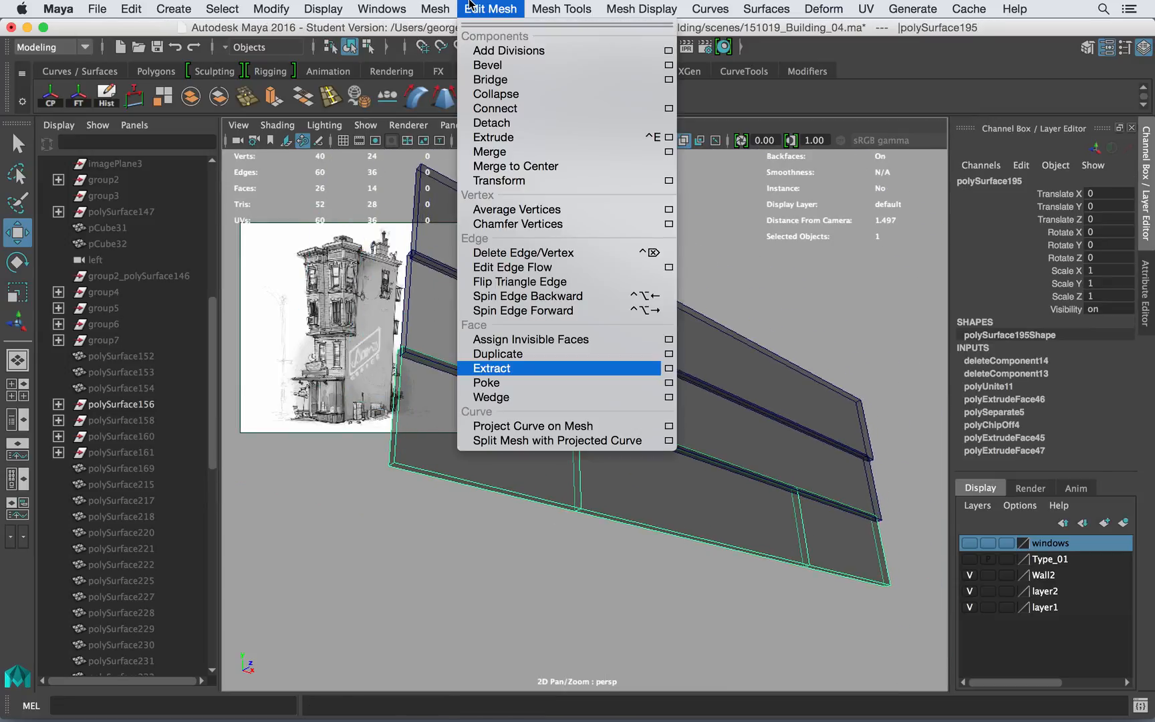
pyautogui.click(494, 153)
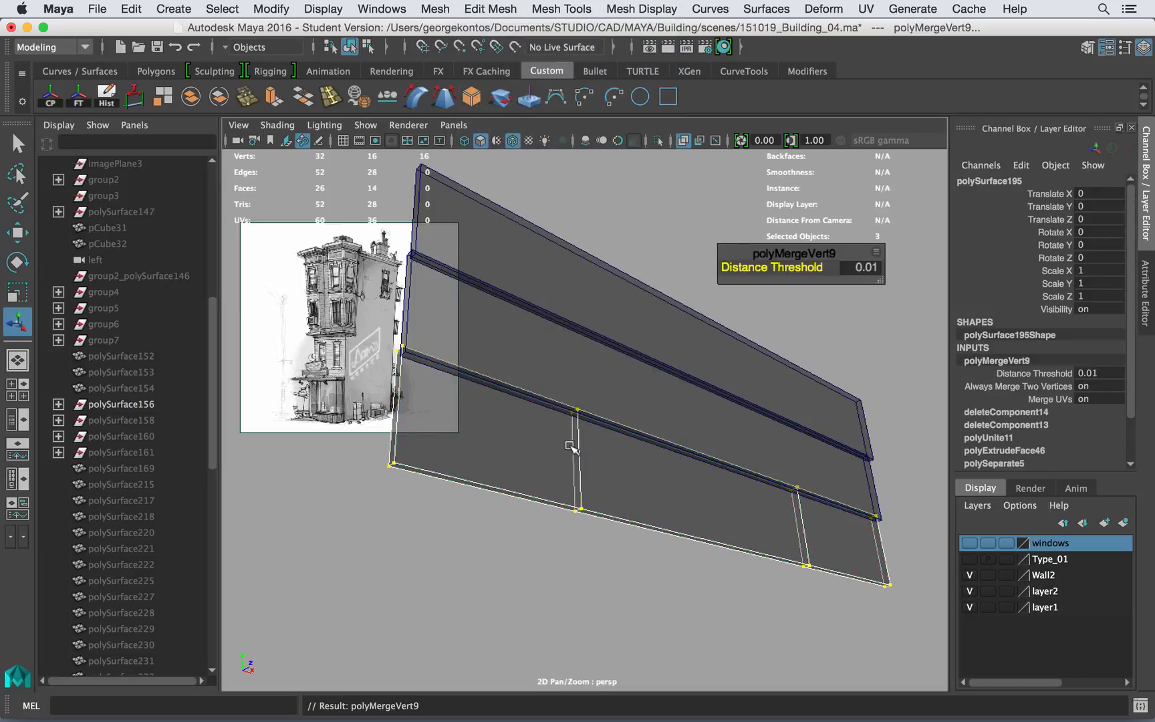
# Step: Delete both vertical edge loops from the isolated section's bottom row
pyautogui.click(722, 533)
pyautogui.moveTo(704, 478); pyautogui.dragTo(826, 215, button='right')
pyautogui.moveTo(554, 243); pyautogui.dragTo(554, 204, button='right')
pyautogui.doubleClick(585, 478)
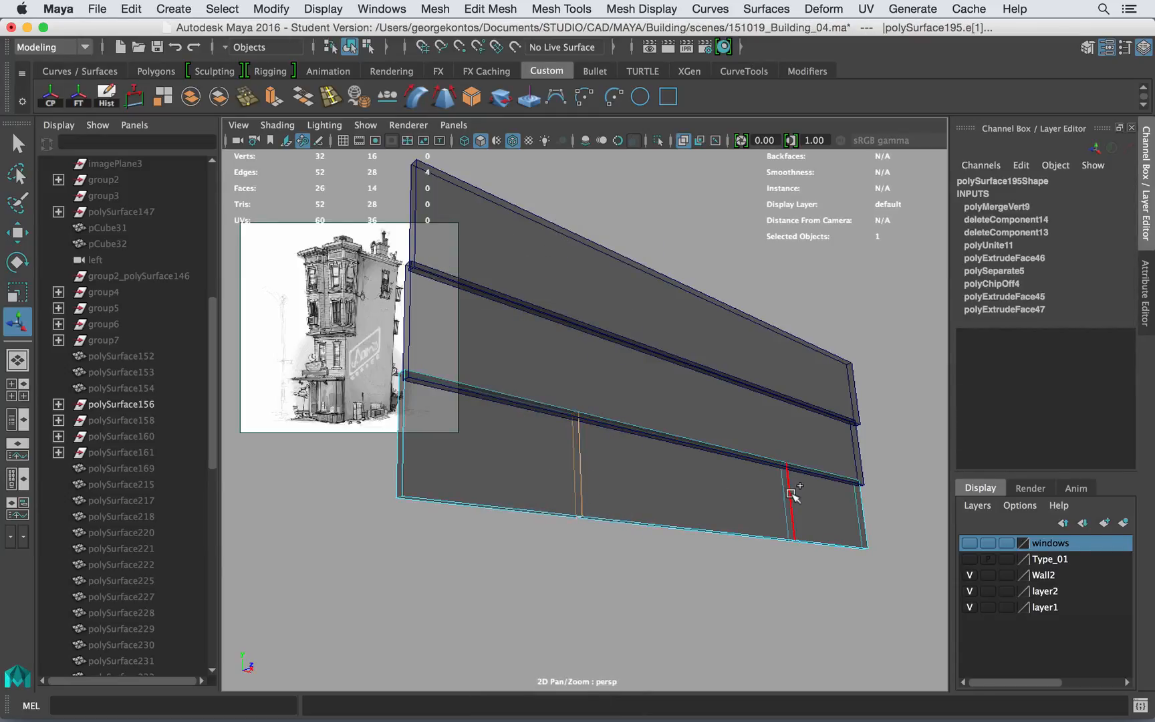
pyautogui.hotkey('ctrl', 'Delete')
# Step: Deselect the finished rows, turn off X-ray shading and unhide the rest of the building
pyautogui.keyDown('alt'); pyautogui.moveTo(792, 499); pyautogui.dragTo(779, 208, button='right'); pyautogui.keyUp('alt')
pyautogui.click(723, 245)
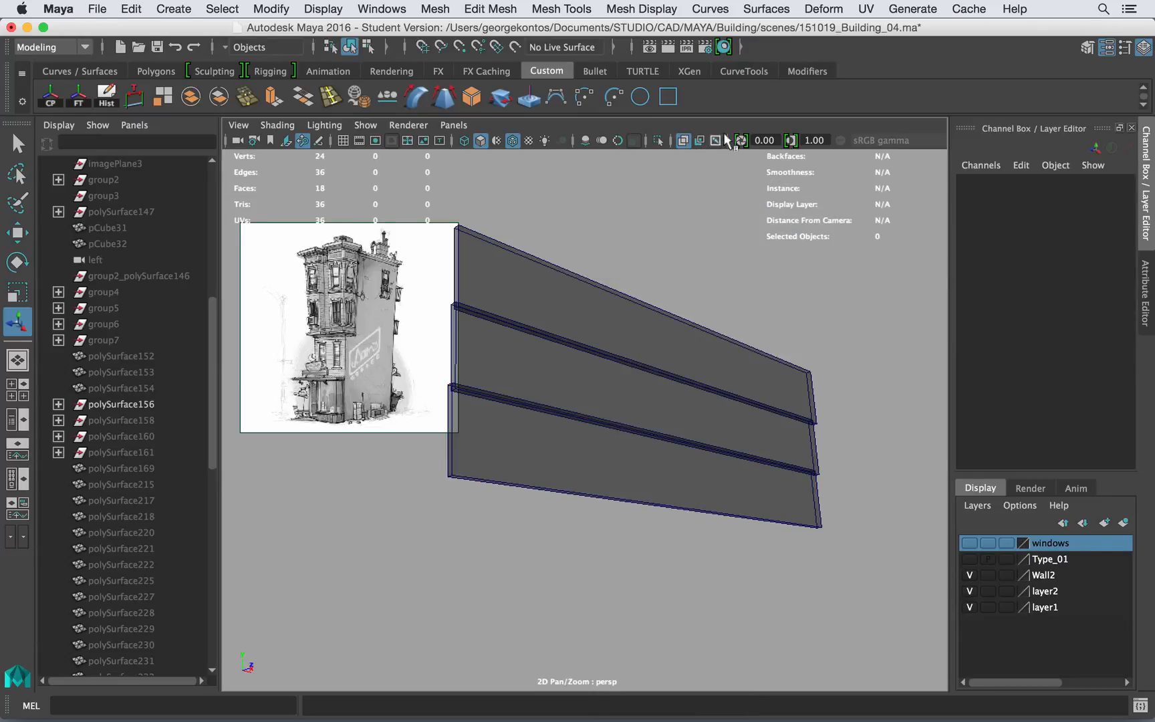
pyautogui.click(682, 141)
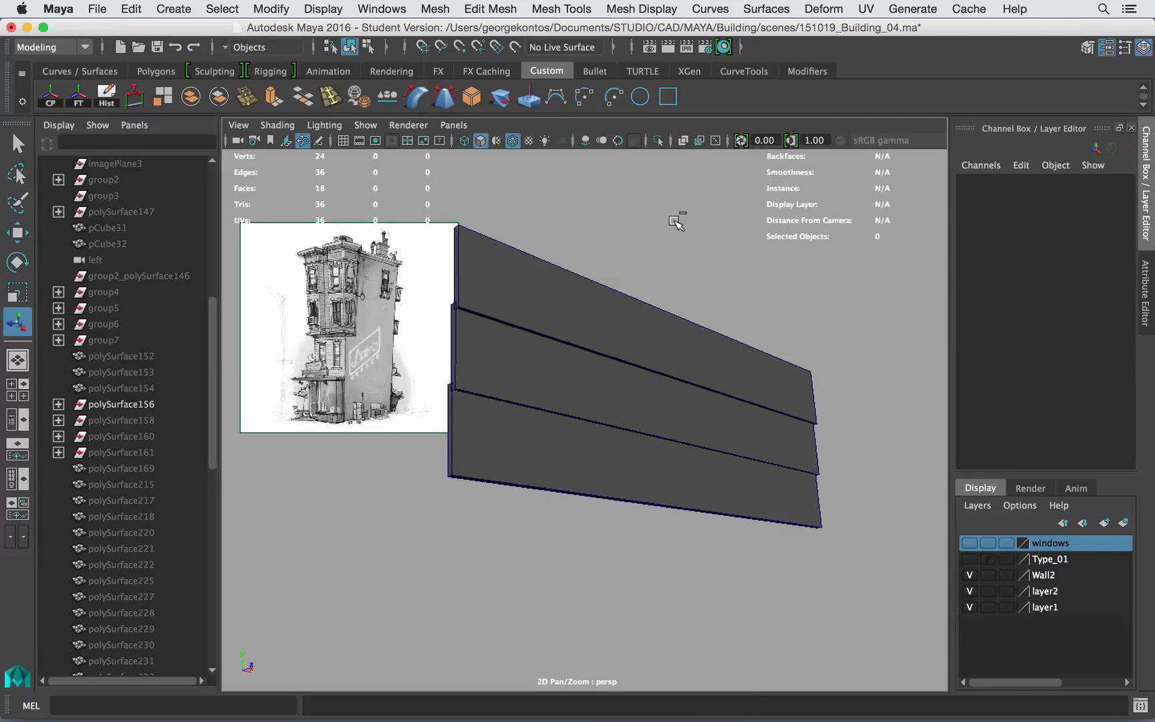
pyautogui.hotkey('ctrl', 'shift', 'h')
# Step: Delete both vertical edge loops from the combined brick row beneath the window sill right of the building's corner
pyautogui.keyDown('alt'); pyautogui.moveTo(676, 222); pyautogui.dragTo(500, 209, button='right'); pyautogui.keyUp('alt')
pyautogui.keyDown('alt'); pyautogui.moveTo(500, 209); pyautogui.dragTo(585, 346); pyautogui.keyUp('alt')
pyautogui.keyDown('alt'); pyautogui.moveTo(632, 354); pyautogui.dragTo(609, 205, button='middle'); pyautogui.keyUp('alt')
pyautogui.keyDown('alt'); pyautogui.moveTo(610, 208); pyautogui.dragTo(560, 249, button='right'); pyautogui.keyUp('alt')
pyautogui.keyDown('alt'); pyautogui.moveTo(563, 267); pyautogui.dragTo(521, 314); pyautogui.keyUp('alt')
pyautogui.keyDown('alt'); pyautogui.moveTo(579, 404); pyautogui.dragTo(562, 262, button='middle'); pyautogui.keyUp('alt')
pyautogui.keyDown('alt'); pyautogui.moveTo(611, 328); pyautogui.dragTo(520, 256); pyautogui.keyUp('alt')
pyautogui.keyDown('alt'); pyautogui.moveTo(565, 491); pyautogui.dragTo(607, 511, button='right'); pyautogui.keyUp('alt')
pyautogui.click(610, 533)
pyautogui.keyDown('alt'); pyautogui.moveTo(645, 533); pyautogui.dragTo(575, 542); pyautogui.keyUp('alt')
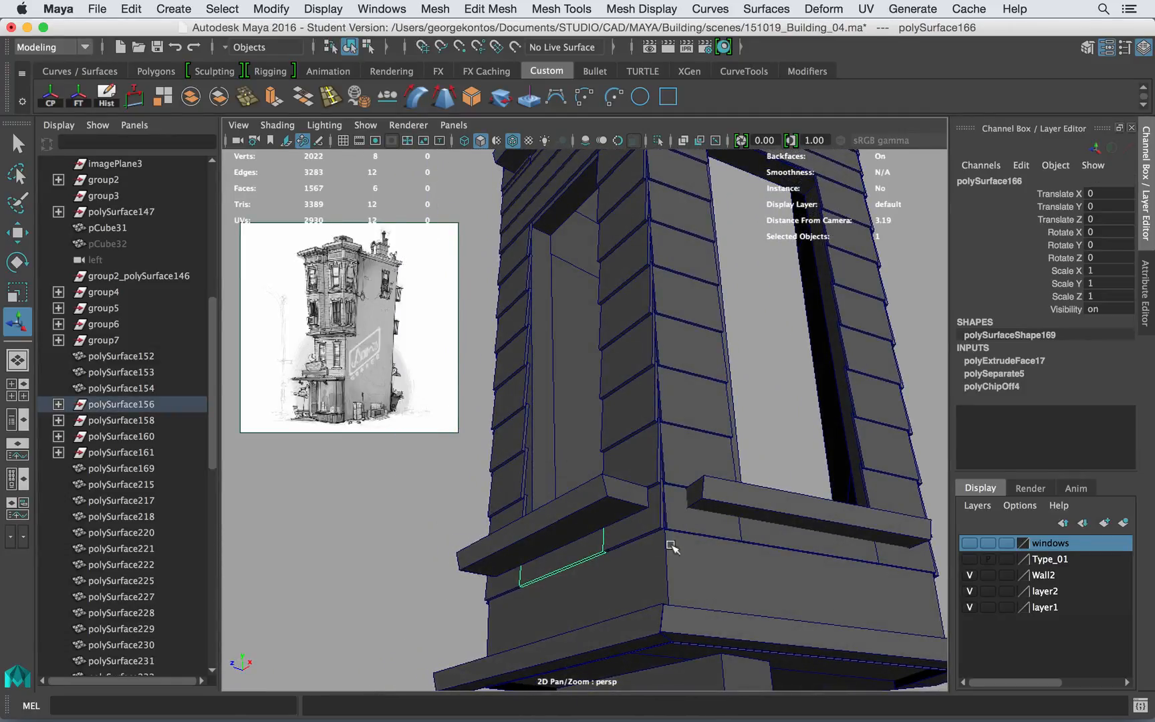
pyautogui.click(731, 529)
pyautogui.keyDown('alt'); pyautogui.moveTo(732, 530); pyautogui.dragTo(670, 494); pyautogui.keyUp('alt')
pyautogui.keyDown('alt'); pyautogui.moveTo(671, 494); pyautogui.dragTo(750, 199, button='right'); pyautogui.keyUp('alt')
pyautogui.doubleClick(722, 594)
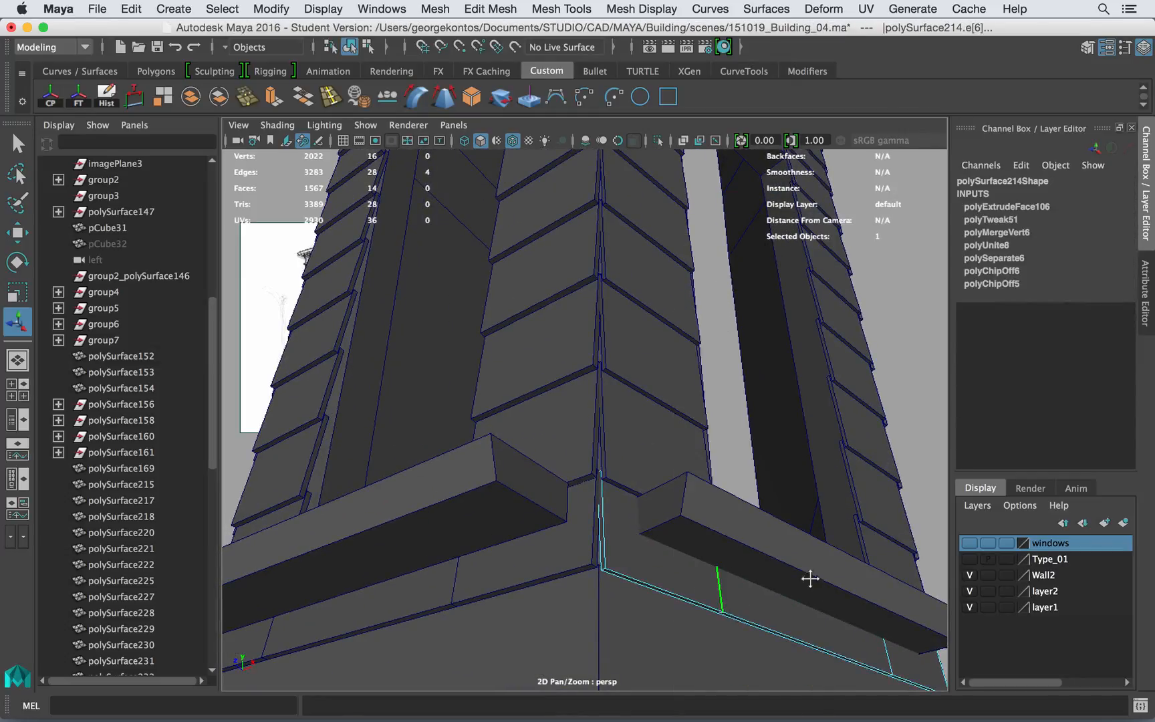
pyautogui.keyDown('alt'); pyautogui.moveTo(814, 583); pyautogui.dragTo(796, 588); pyautogui.keyUp('alt')
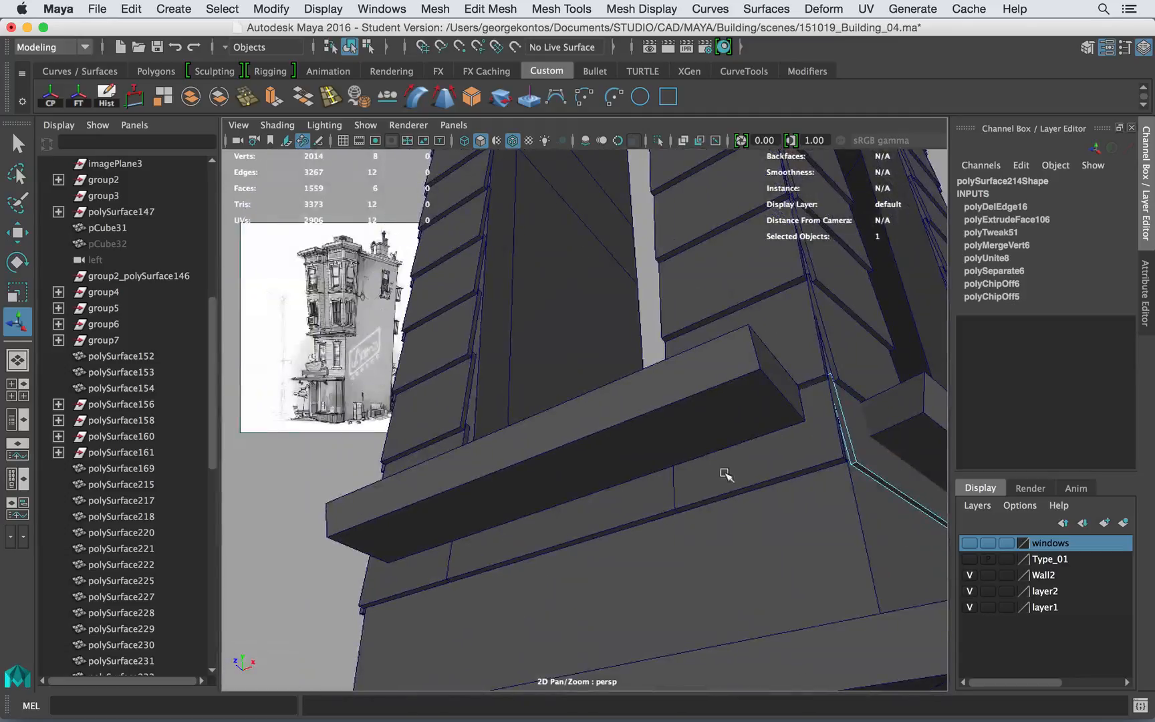
# Step: Isolate the three blocks of the row beneath the sill left of the corner by hiding all unselected objects
pyautogui.click(699, 489)
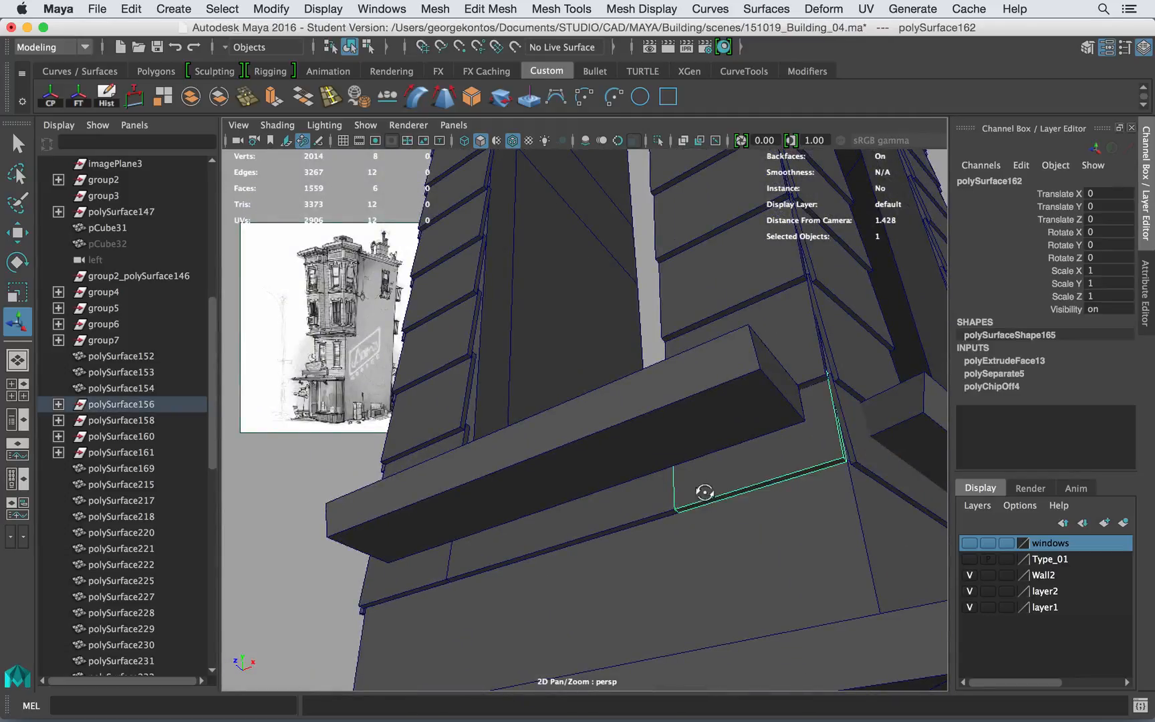
pyautogui.keyDown('shift'); pyautogui.click(530, 545); pyautogui.keyUp('shift')
pyautogui.keyDown('shift'); pyautogui.click(397, 553); pyautogui.keyUp('shift')
pyautogui.keyDown('shift'); pyautogui.click(407, 569); pyautogui.keyUp('shift')
pyautogui.click(518, 479)
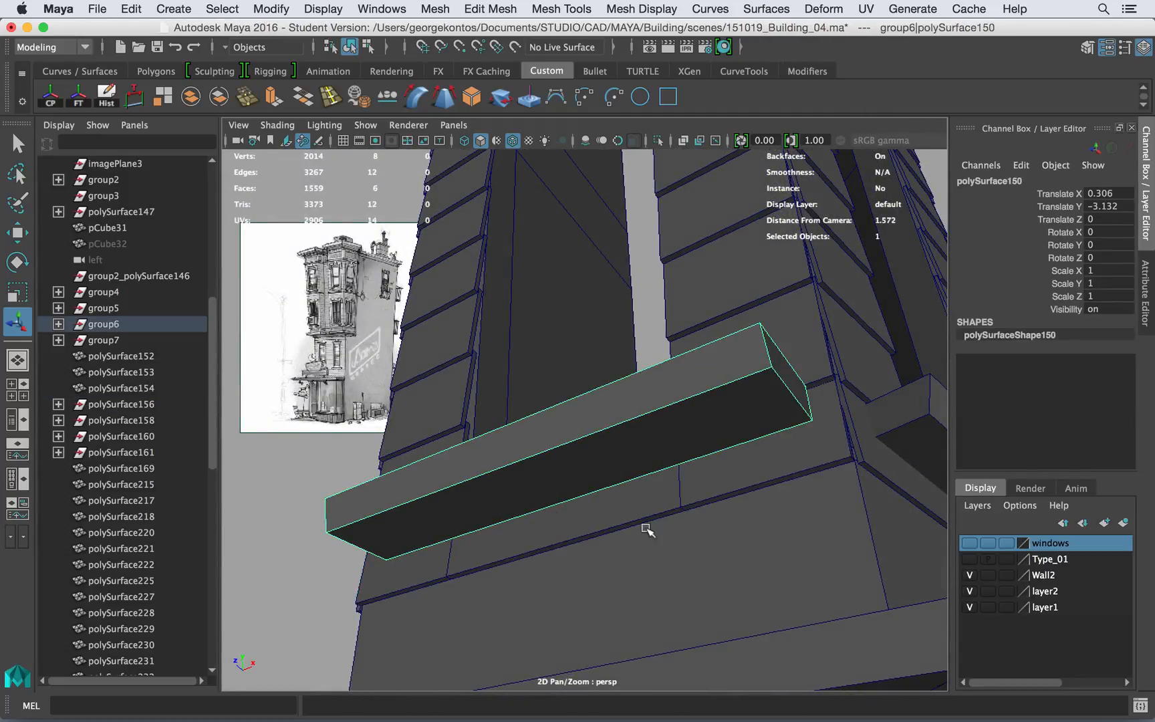
pyautogui.click(673, 503)
pyautogui.keyDown('shift'); pyautogui.click(713, 485); pyautogui.keyUp('shift')
pyautogui.keyDown('shift'); pyautogui.click(430, 565); pyautogui.keyUp('shift')
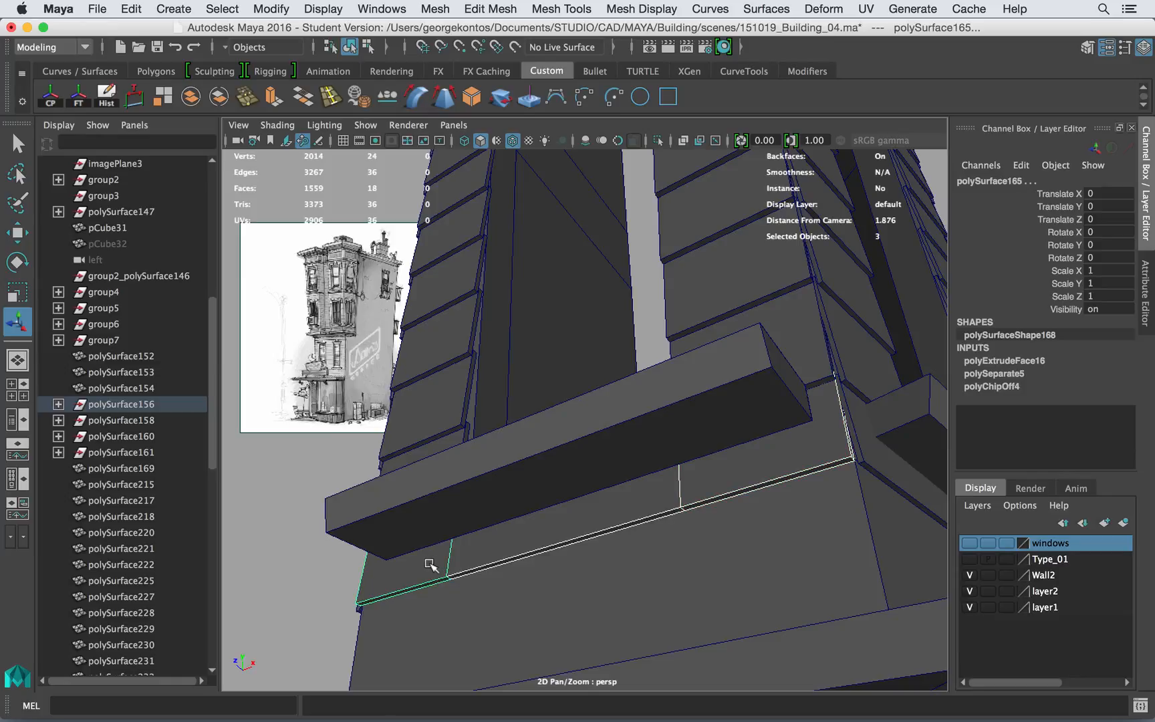
pyautogui.hotkey('alt', 'h')
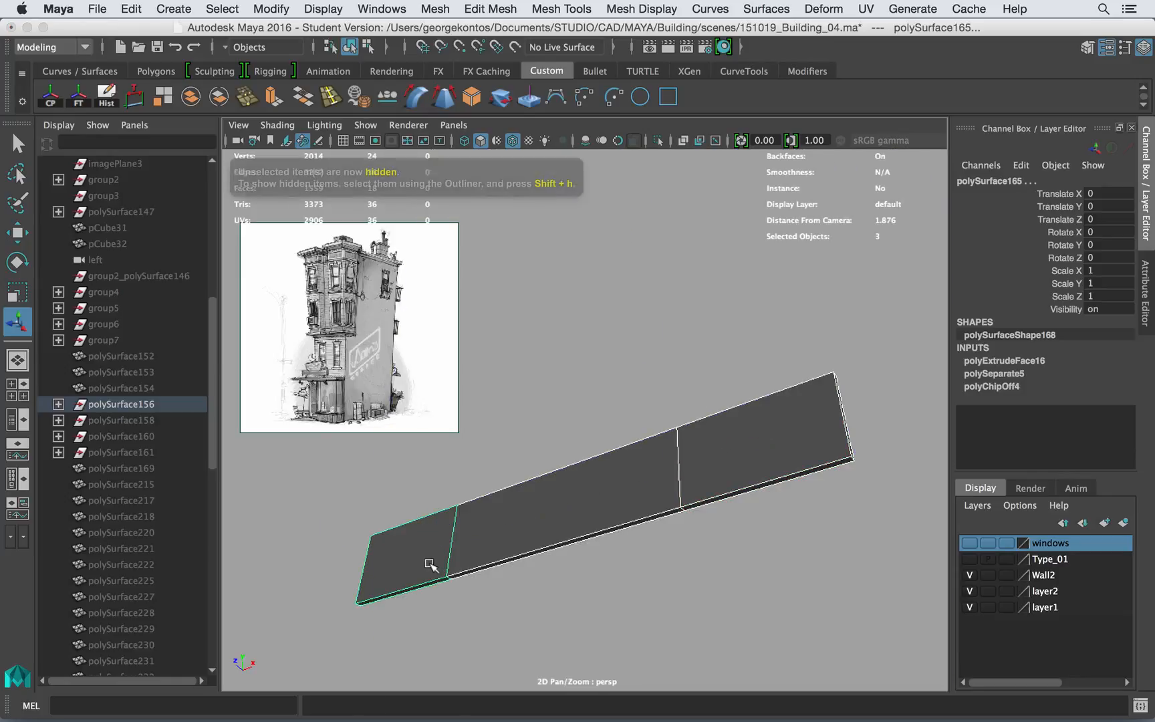
# Step: Combine the three isolated blocks into one mesh and delete the internal faces at both joints
pyautogui.click(189, 99)
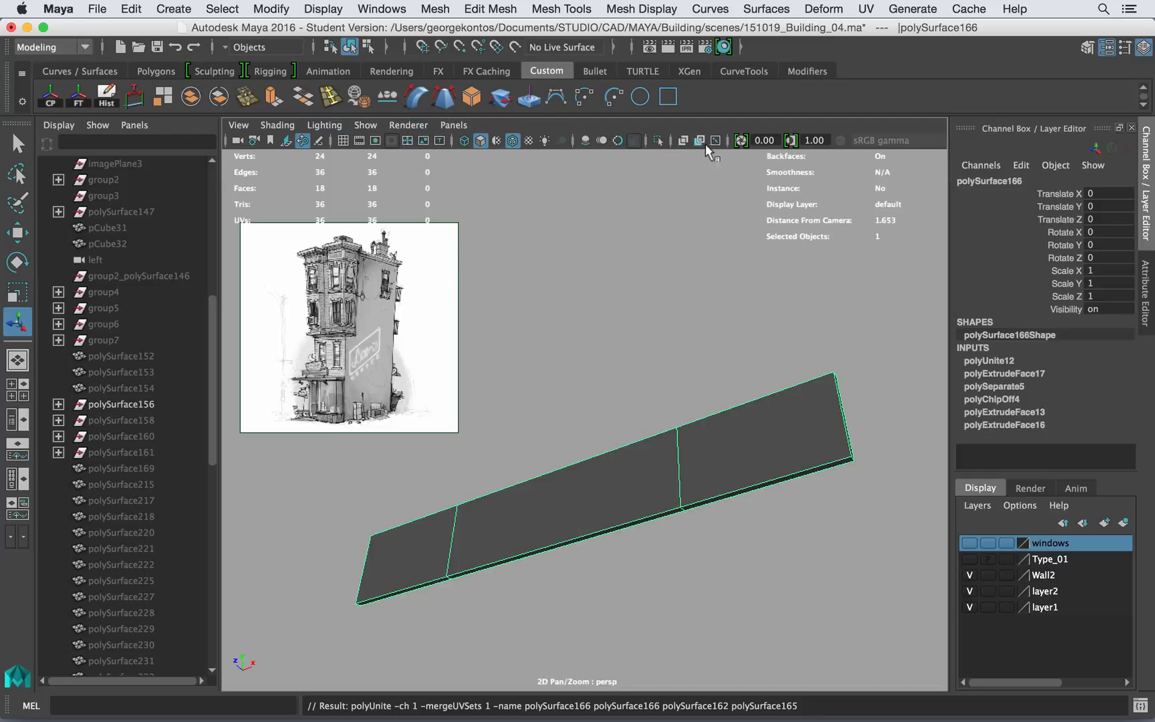
pyautogui.keyDown('alt'); pyautogui.moveTo(668, 334); pyautogui.dragTo(653, 385); pyautogui.keyUp('alt')
pyautogui.moveTo(653, 549); pyautogui.dragTo(653, 289, button='right')
pyautogui.moveTo(634, 522); pyautogui.dragTo(679, 563)
pyautogui.press('Delete')
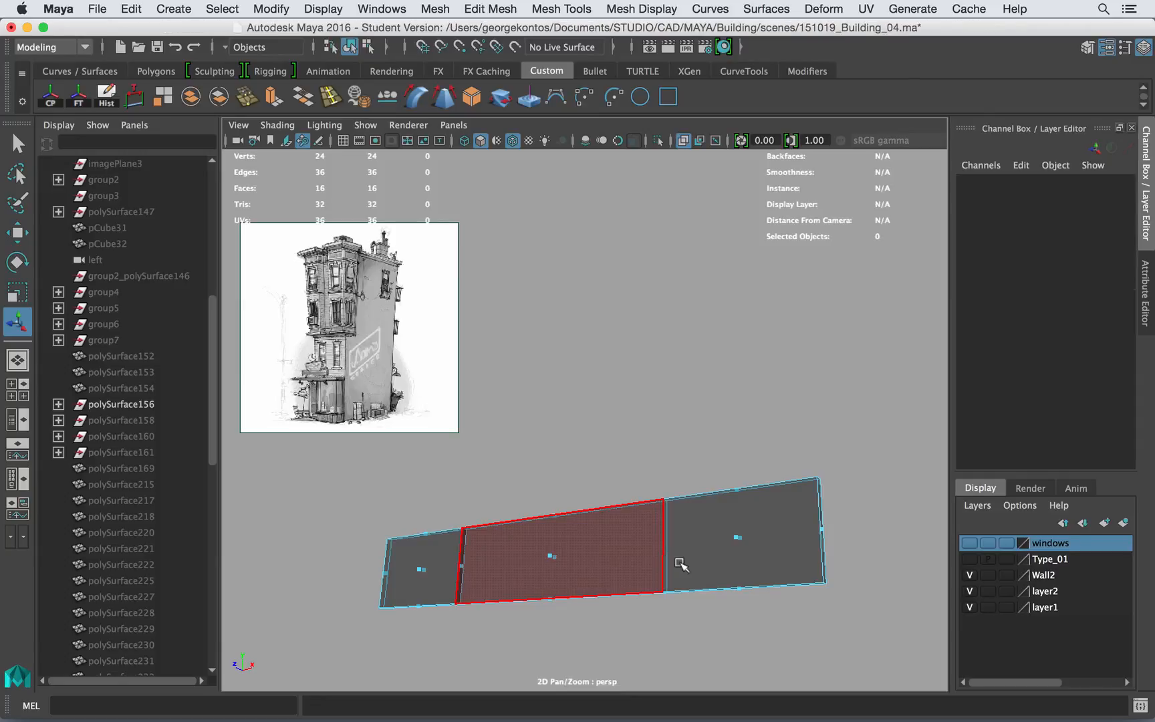
pyautogui.moveTo(449, 552); pyautogui.dragTo(490, 580)
pyautogui.press('Delete')
# Step: Merge the combined row's coincident vertices and delete both vertical edge loops at the former joints
pyautogui.keyDown('alt'); pyautogui.moveTo(540, 569); pyautogui.dragTo(546, 519, button='middle'); pyautogui.keyUp('alt')
pyautogui.moveTo(547, 518); pyautogui.dragTo(635, 224, button='right')
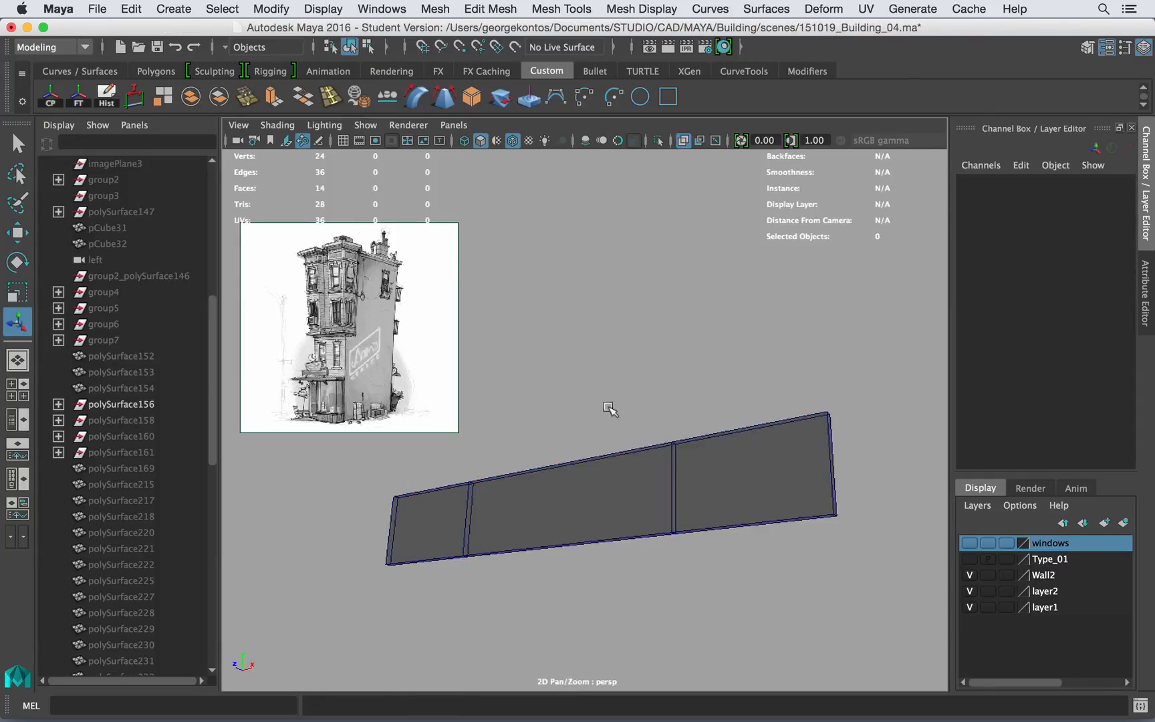
pyautogui.click(254, 99)
pyautogui.moveTo(538, 243); pyautogui.dragTo(538, 201, button='right')
pyautogui.click(464, 494)
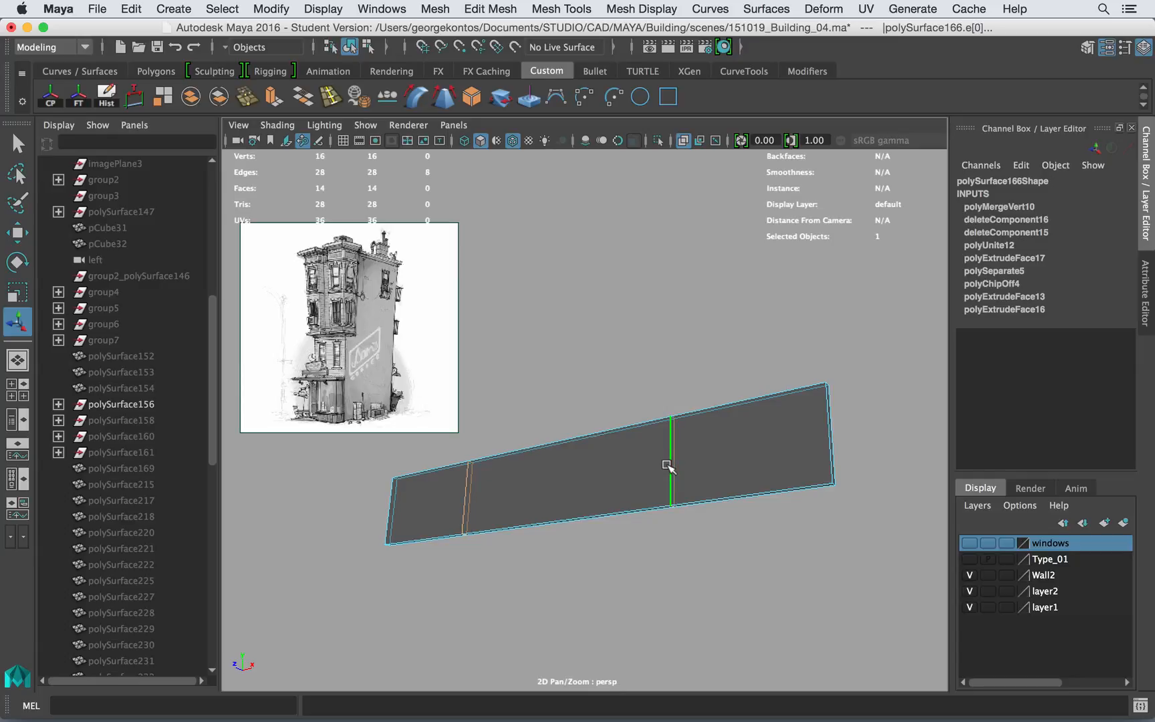
pyautogui.press('Delete')
# Step: Return to object selection on the finished row, unhide the rest of the building and turn off X-ray shading
pyautogui.moveTo(657, 243); pyautogui.dragTo(730, 220, button='right')
pyautogui.moveTo(693, 315); pyautogui.dragTo(671, 435)
pyautogui.hotkey('ctrl', '1')
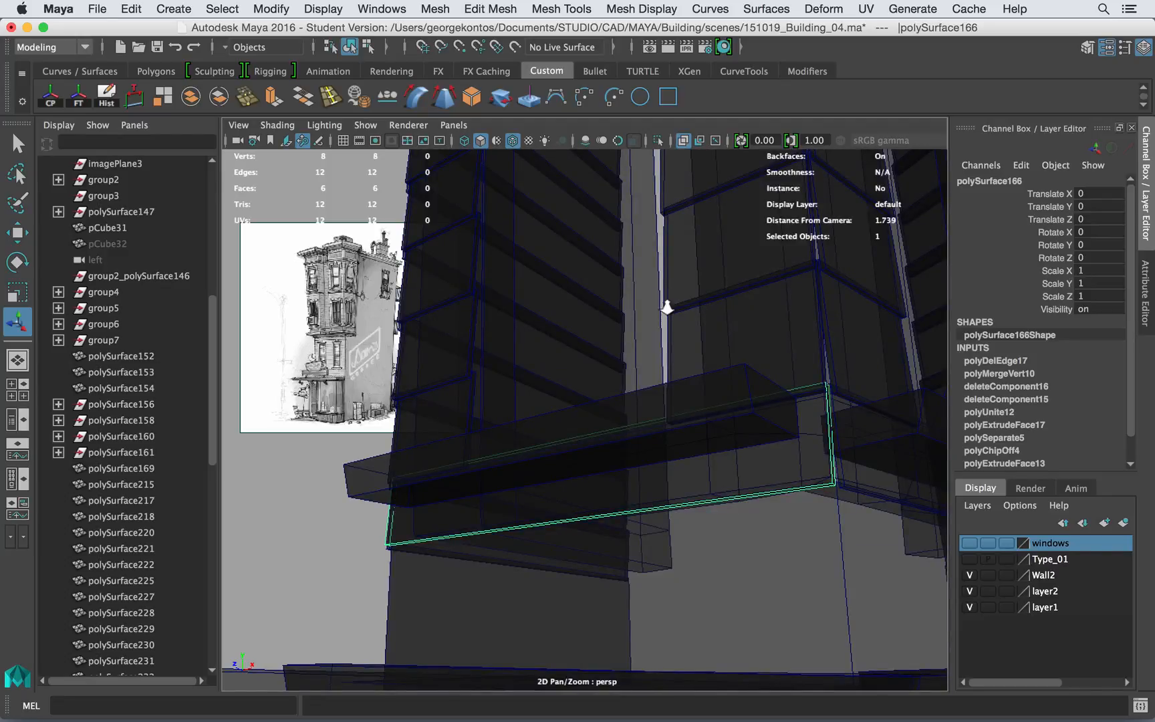
pyautogui.keyDown('alt'); pyautogui.moveTo(667, 308); pyautogui.dragTo(583, 271, button='right'); pyautogui.keyUp('alt')
pyautogui.keyDown('alt'); pyautogui.moveTo(583, 271); pyautogui.dragTo(578, 288, button='middle'); pyautogui.keyUp('alt')
pyautogui.click(682, 139)
# Step: Inspect the brick rows on both sides of the building's corner at every storey for leftover seams
pyautogui.moveTo(675, 351)
pyautogui.keyDown('alt'); pyautogui.mouseDown()
pyautogui.moveTo(616, 382)
pyautogui.moveTo(676, 508)
pyautogui.moveTo(644, 436)
pyautogui.moveTo(660, 433)
pyautogui.moveTo(598, 601)
pyautogui.moveTo(552, 492)
pyautogui.moveTo(521, 503)
pyautogui.mouseUp(); pyautogui.keyUp('alt')
pyautogui.keyDown('alt'); pyautogui.moveTo(651, 360); pyautogui.dragTo(631, 436, button='middle'); pyautogui.keyUp('alt')
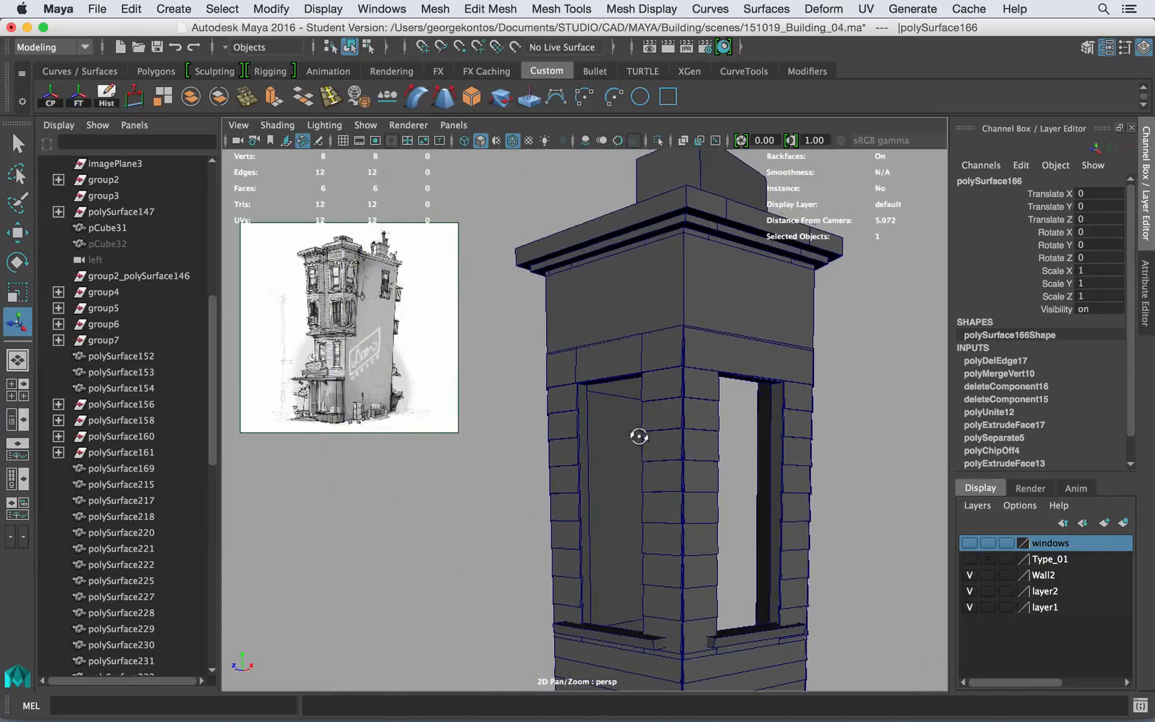
pyautogui.keyDown('alt'); pyautogui.moveTo(631, 435); pyautogui.dragTo(595, 409); pyautogui.keyUp('alt')
pyautogui.keyDown('alt'); pyautogui.moveTo(647, 477); pyautogui.dragTo(588, 308, button='middle'); pyautogui.keyUp('alt')
pyautogui.keyDown('alt'); pyautogui.moveTo(650, 444); pyautogui.dragTo(638, 367, button='middle'); pyautogui.keyUp('alt')
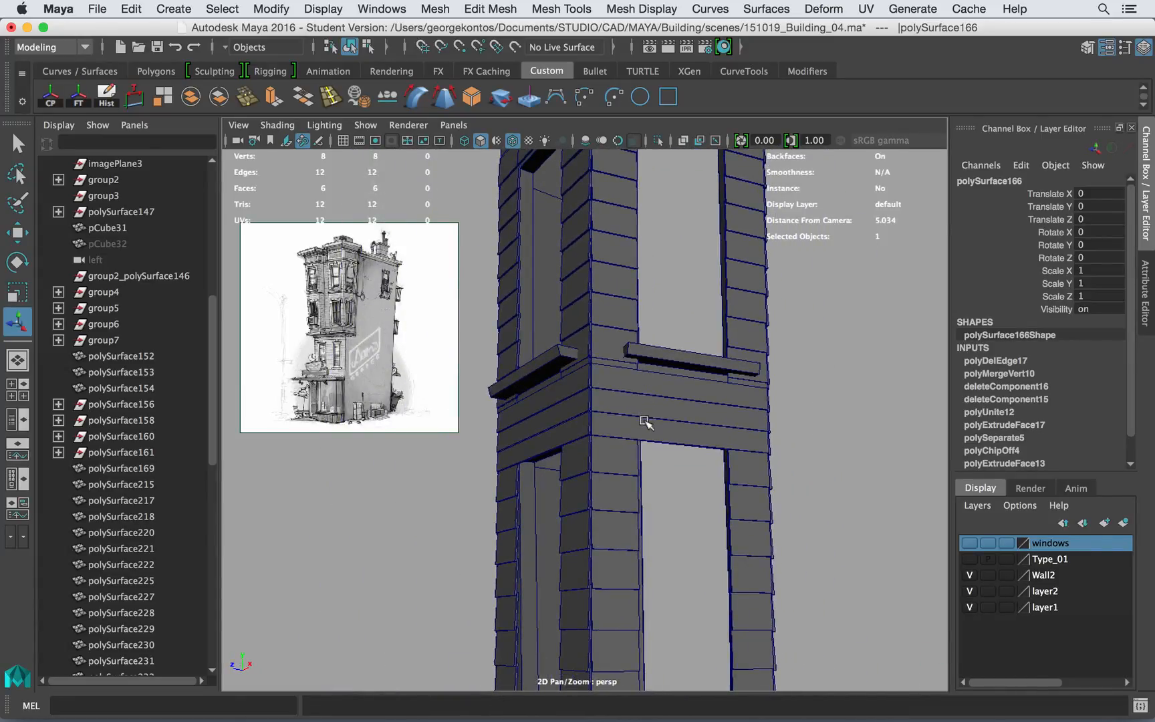
pyautogui.keyDown('alt'); pyautogui.moveTo(644, 421); pyautogui.dragTo(634, 265, button='middle'); pyautogui.keyUp('alt')
pyautogui.moveTo(650, 385)
pyautogui.keyDown('alt'); pyautogui.mouseDown(button='middle')
pyautogui.moveTo(649, 348)
pyautogui.moveTo(544, 354)
pyautogui.mouseUp(button='middle'); pyautogui.keyUp('alt')
pyautogui.moveTo(588, 401)
pyautogui.keyDown('alt'); pyautogui.mouseDown()
pyautogui.moveTo(474, 427)
pyautogui.moveTo(593, 379)
pyautogui.mouseUp(); pyautogui.keyUp('alt')
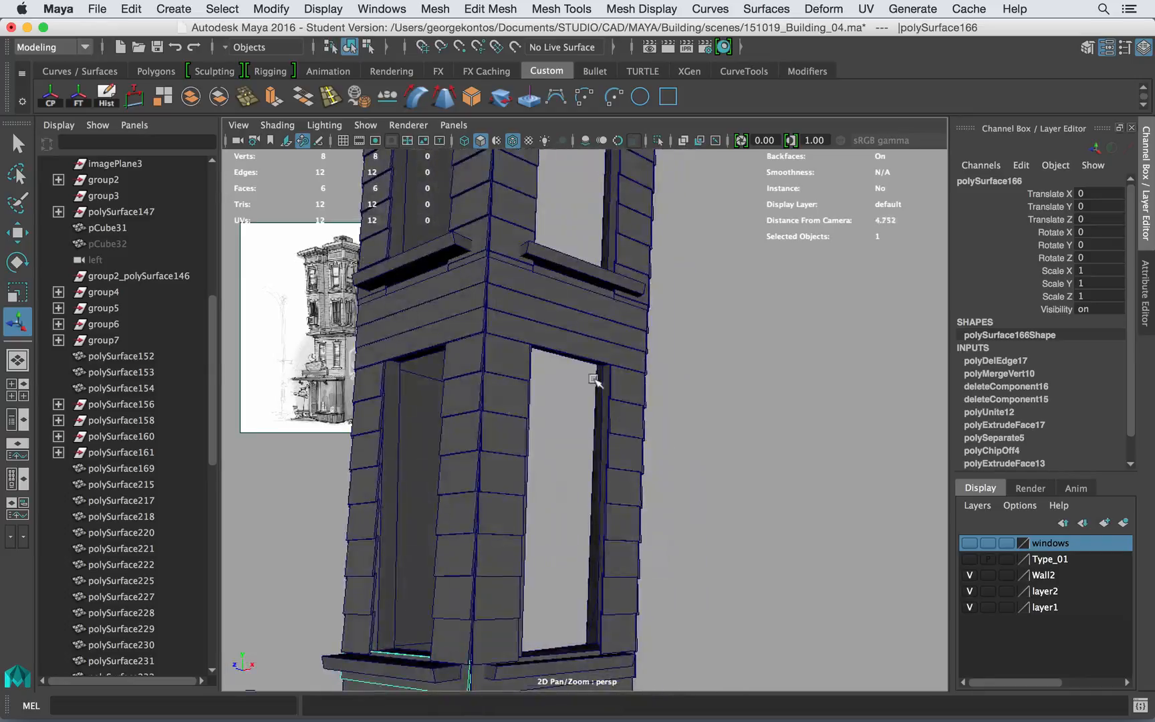
pyautogui.keyDown('alt'); pyautogui.moveTo(579, 313); pyautogui.dragTo(619, 304); pyautogui.keyUp('alt')
pyautogui.keyDown('alt'); pyautogui.moveTo(619, 304); pyautogui.dragTo(538, 332, button='middle'); pyautogui.keyUp('alt')
pyautogui.keyDown('alt'); pyautogui.moveTo(539, 333); pyautogui.dragTo(557, 304); pyautogui.keyUp('alt')
pyautogui.keyDown('alt'); pyautogui.moveTo(556, 304); pyautogui.dragTo(564, 428, button='middle'); pyautogui.keyUp('alt')
pyautogui.keyDown('alt'); pyautogui.moveTo(565, 427); pyautogui.dragTo(549, 372); pyautogui.keyUp('alt')
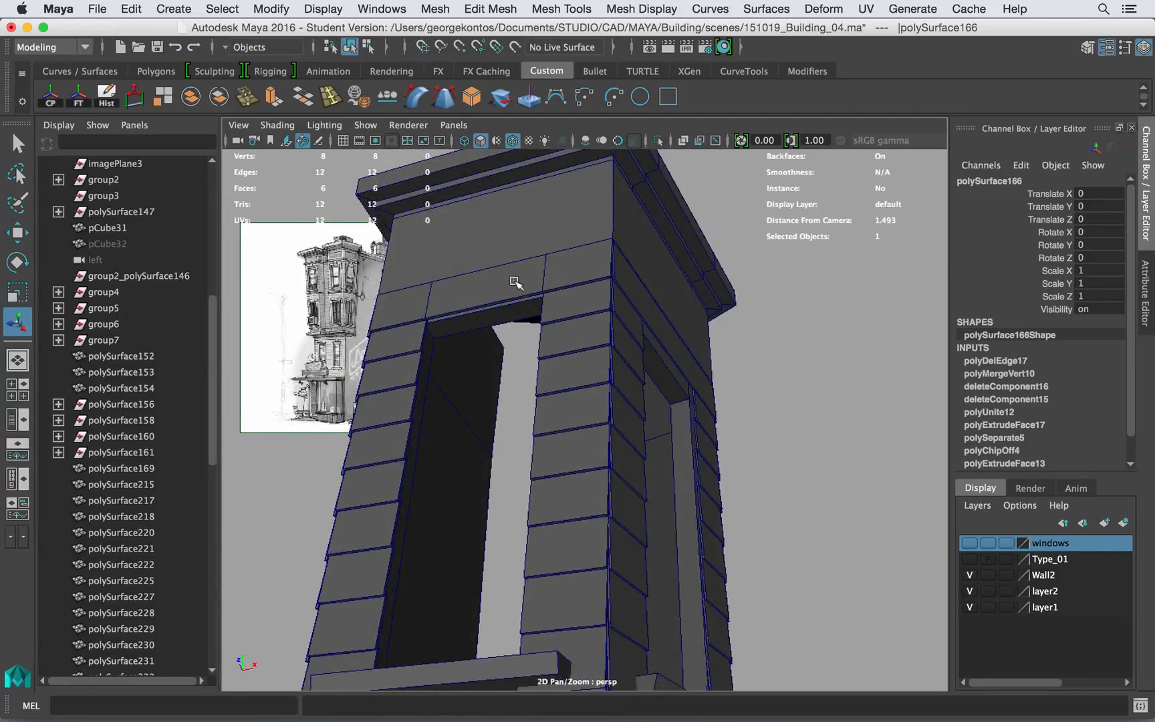
# Step: Delete both vertical edge loops from the brick row above the top window left of the corner, and return to object selection
pyautogui.click(515, 282)
pyautogui.keyDown('alt'); pyautogui.moveTo(515, 282); pyautogui.dragTo(524, 366, button='middle'); pyautogui.keyUp('alt')
pyautogui.keyDown('alt'); pyautogui.moveTo(523, 366); pyautogui.dragTo(641, 421, button='right'); pyautogui.keyUp('alt')
pyautogui.click(621, 364)
pyautogui.keyDown('alt'); pyautogui.moveTo(621, 364); pyautogui.dragTo(551, 367); pyautogui.keyUp('alt')
pyautogui.keyDown('alt'); pyautogui.moveTo(552, 366); pyautogui.dragTo(614, 333, button='right'); pyautogui.keyUp('alt')
pyautogui.moveTo(613, 240); pyautogui.dragTo(615, 192, button='right')
pyautogui.click(694, 314)
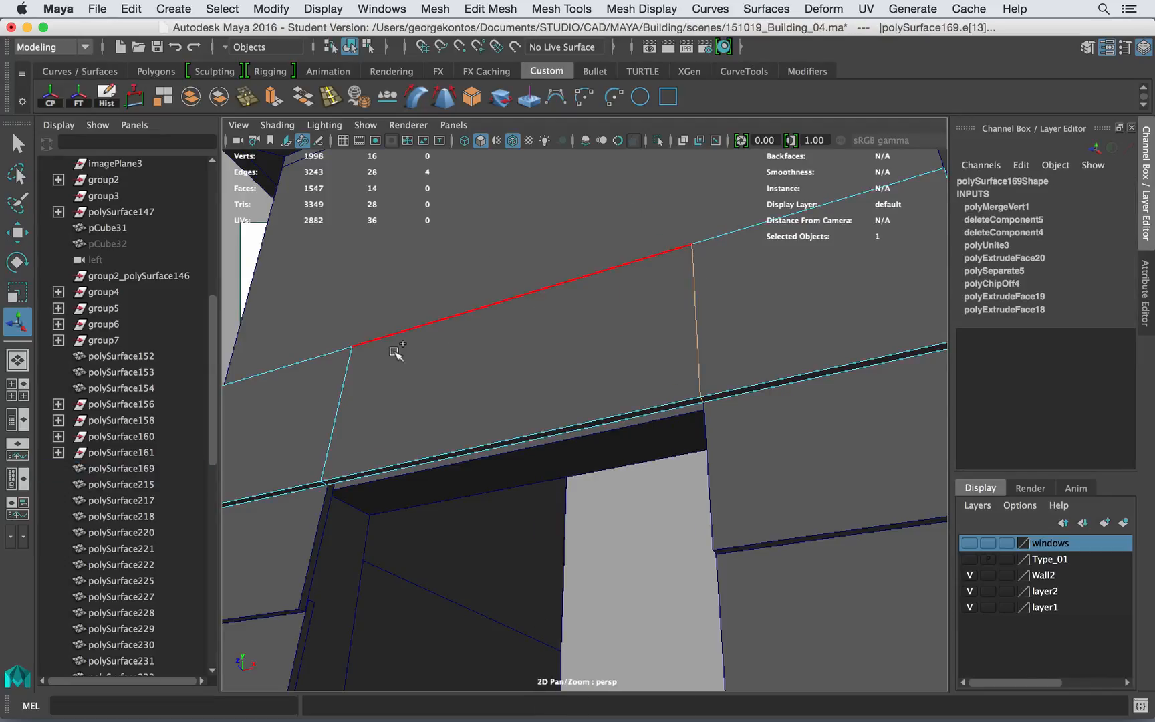
pyautogui.keyDown('shift'); pyautogui.click(347, 381); pyautogui.keyUp('shift')
pyautogui.hotkey('ctrl', 'Delete')
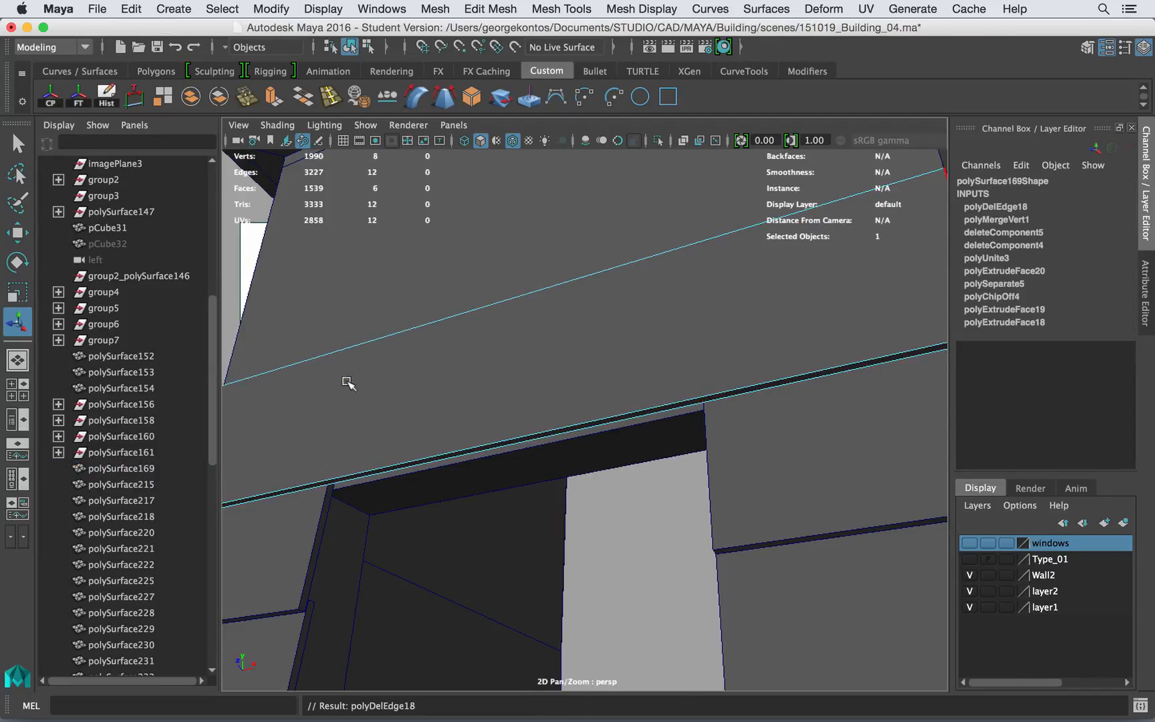
pyautogui.scroll(-1, 427, 389)
pyautogui.moveTo(455, 386); pyautogui.dragTo(543, 222, button='right')
pyautogui.click(574, 393)
pyautogui.keyDown('alt'); pyautogui.moveTo(574, 393); pyautogui.dragTo(354, 368, button='right'); pyautogui.keyUp('alt')
pyautogui.keyDown('alt'); pyautogui.moveTo(441, 359); pyautogui.dragTo(445, 309, button='middle'); pyautogui.keyUp('alt')
pyautogui.keyDown('alt'); pyautogui.moveTo(522, 354); pyautogui.dragTo(642, 392, button='right'); pyautogui.keyUp('alt')
pyautogui.keyDown('alt'); pyautogui.moveTo(638, 390); pyautogui.dragTo(614, 382); pyautogui.keyUp('alt')
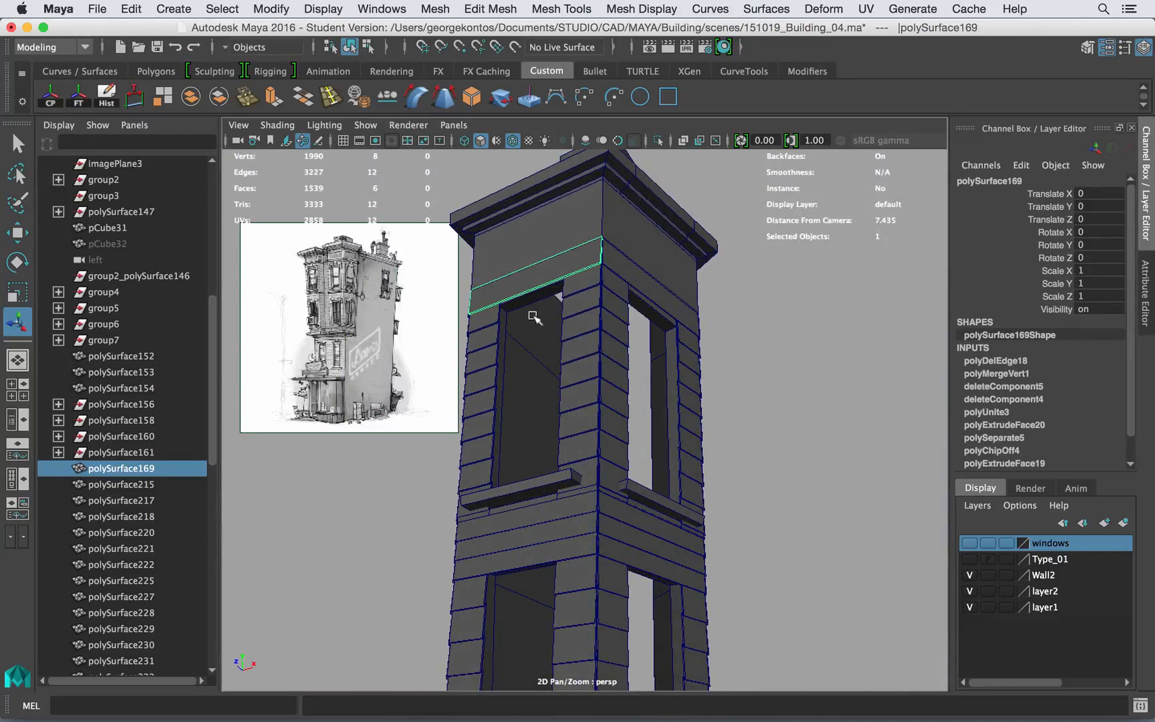
pyautogui.moveTo(206, 445); pyautogui.dragTo(214, 542)
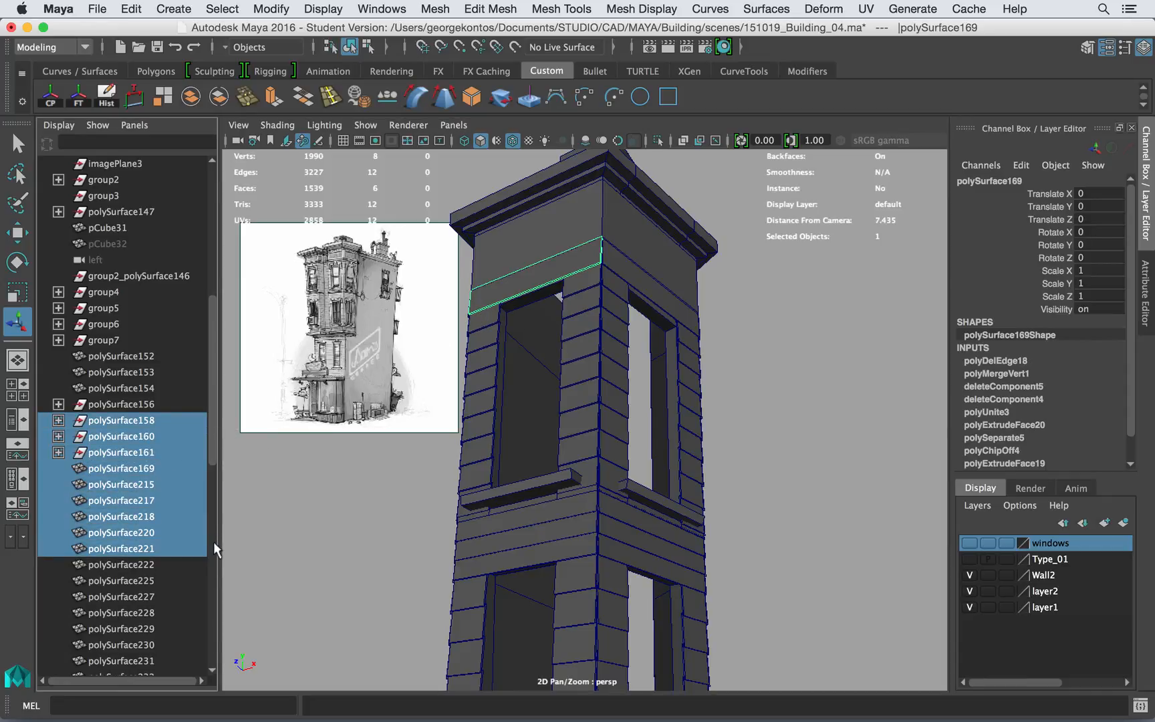
pyautogui.click(187, 466)
pyautogui.moveTo(210, 433); pyautogui.dragTo(216, 635)
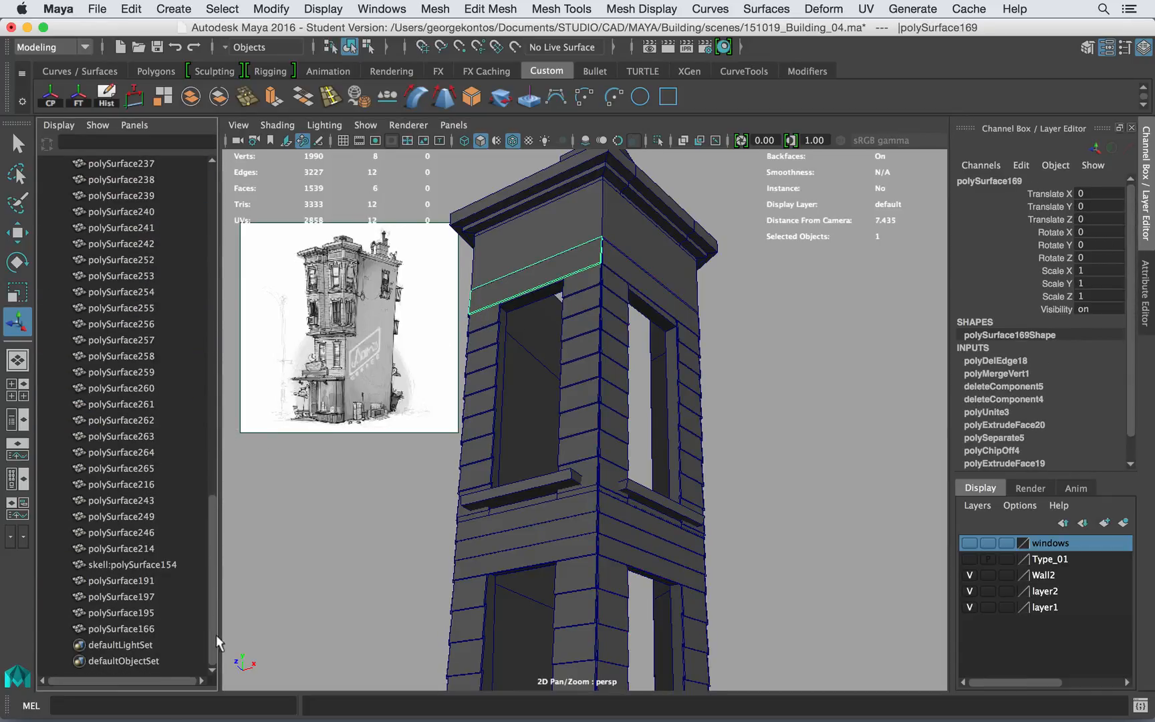
pyautogui.keyDown('shift'); pyautogui.click(144, 627); pyautogui.keyUp('shift')
# Step: Rename the inner wall object skell:polySurface154 as shell
pyautogui.click(160, 564)
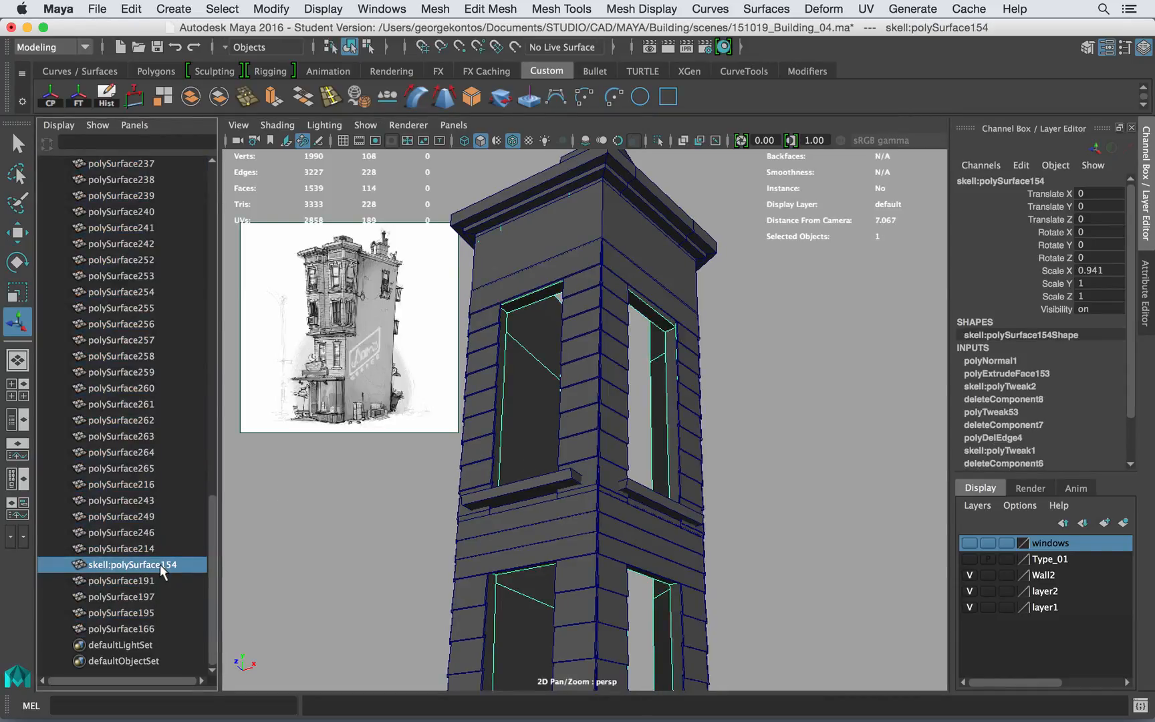
pyautogui.doubleClick(169, 564)
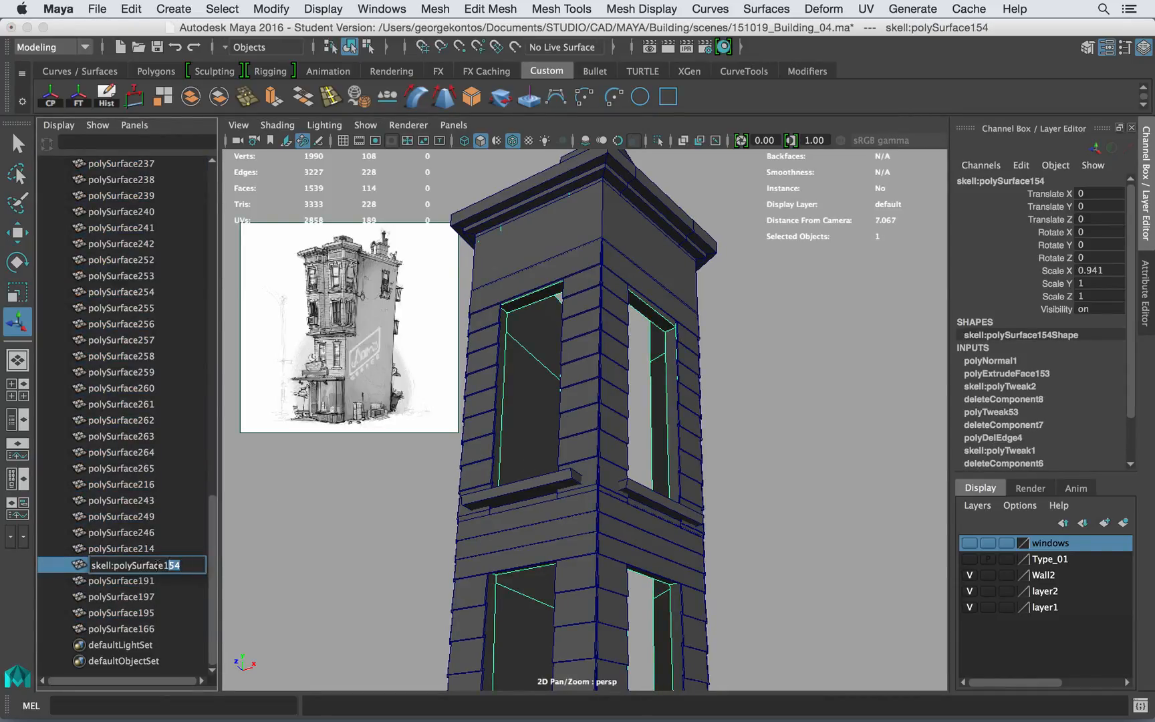
pyautogui.write('shell')
pyautogui.press('Return')
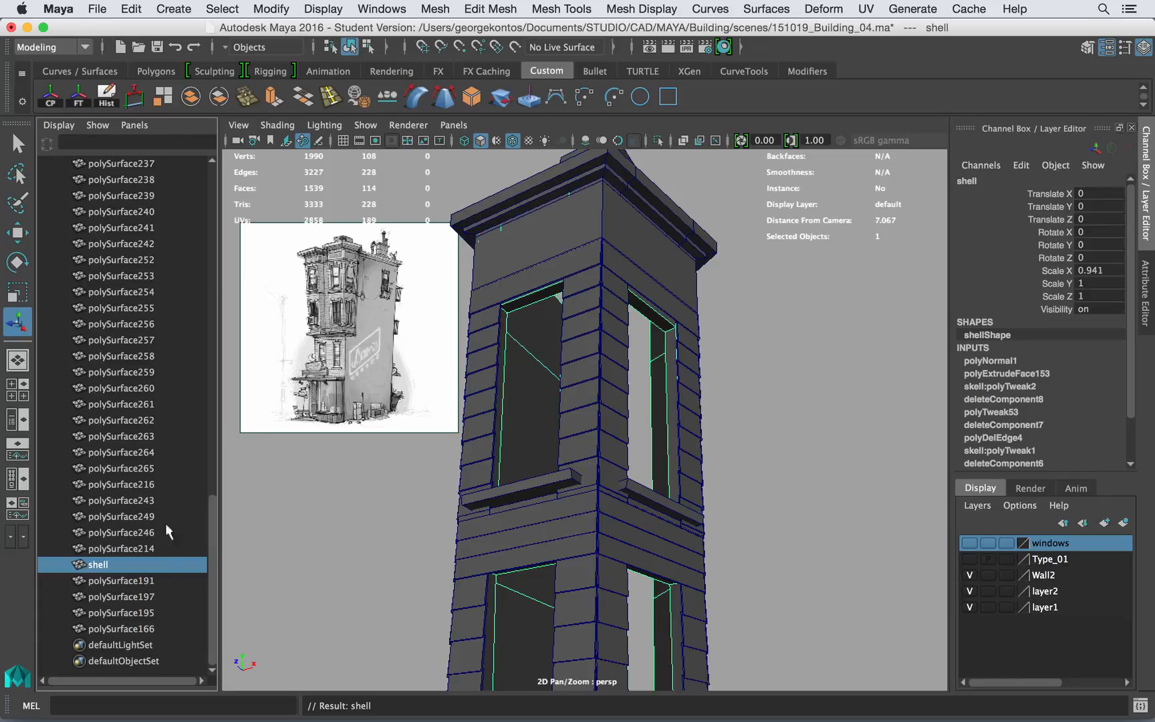
# Step: Move the shell object below polySurface166 in the Outliner, outside the run of brick objects
pyautogui.click(152, 579)
pyautogui.keyDown('alt'); pyautogui.moveTo(392, 500); pyautogui.dragTo(411, 434); pyautogui.keyUp('alt')
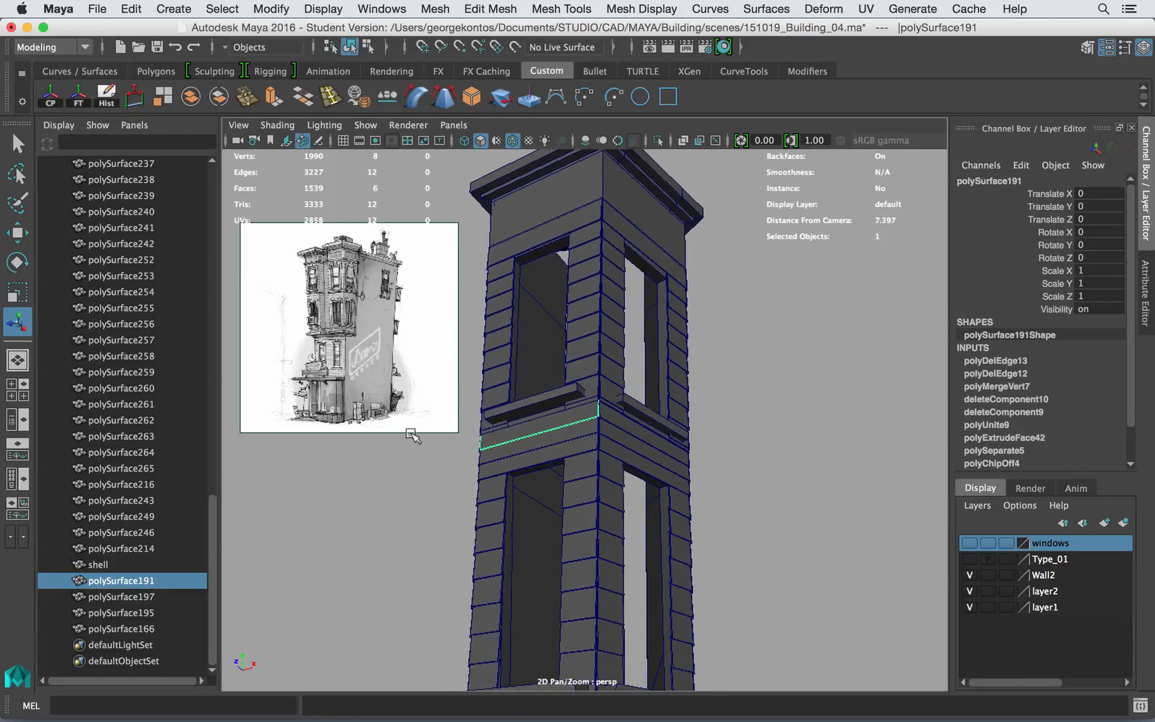
pyautogui.click(120, 562)
pyautogui.moveTo(121, 562); pyautogui.dragTo(110, 580, button='middle')
pyautogui.moveTo(97, 640)
pyautogui.mouseDown(button='middle')
pyautogui.moveTo(99, 658)
pyautogui.moveTo(98, 639)
pyautogui.mouseUp(button='middle')
# Step: Select the objects from polySurface166 up through polySurface169 and frame them to check which bricks they cover
pyautogui.click(127, 612)
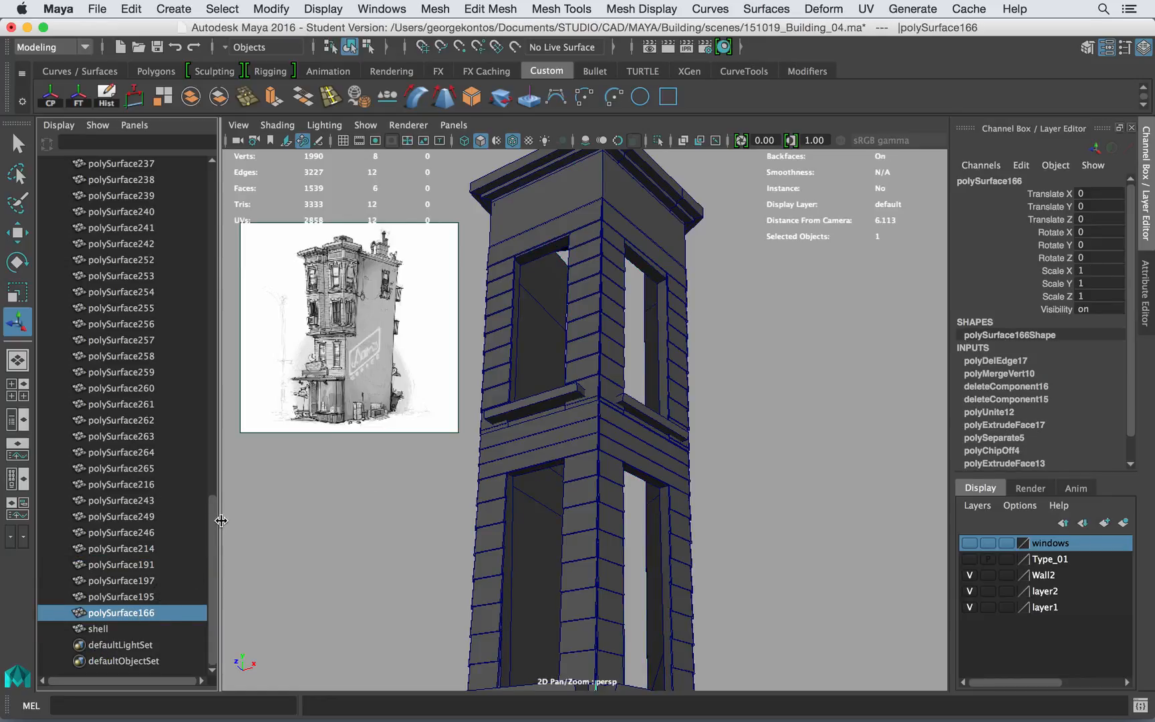
pyautogui.moveTo(213, 484); pyautogui.dragTo(223, 359)
pyautogui.keyDown('shift'); pyautogui.click(153, 358); pyautogui.keyUp('shift')
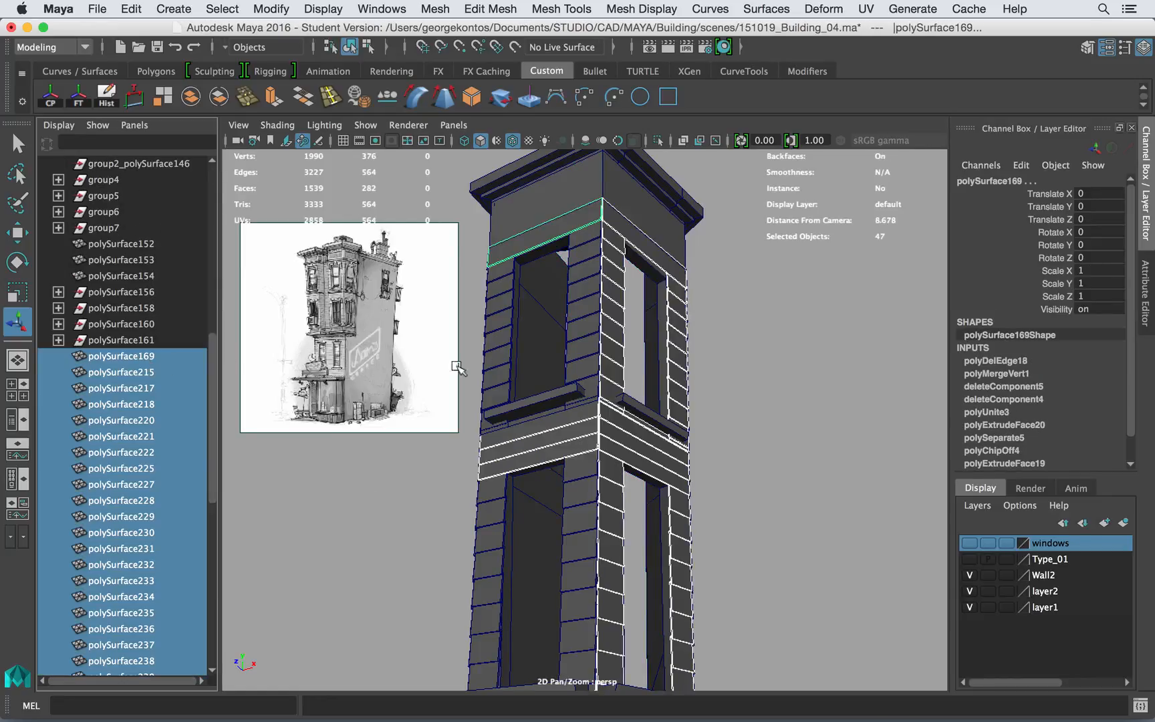
pyautogui.press('f')
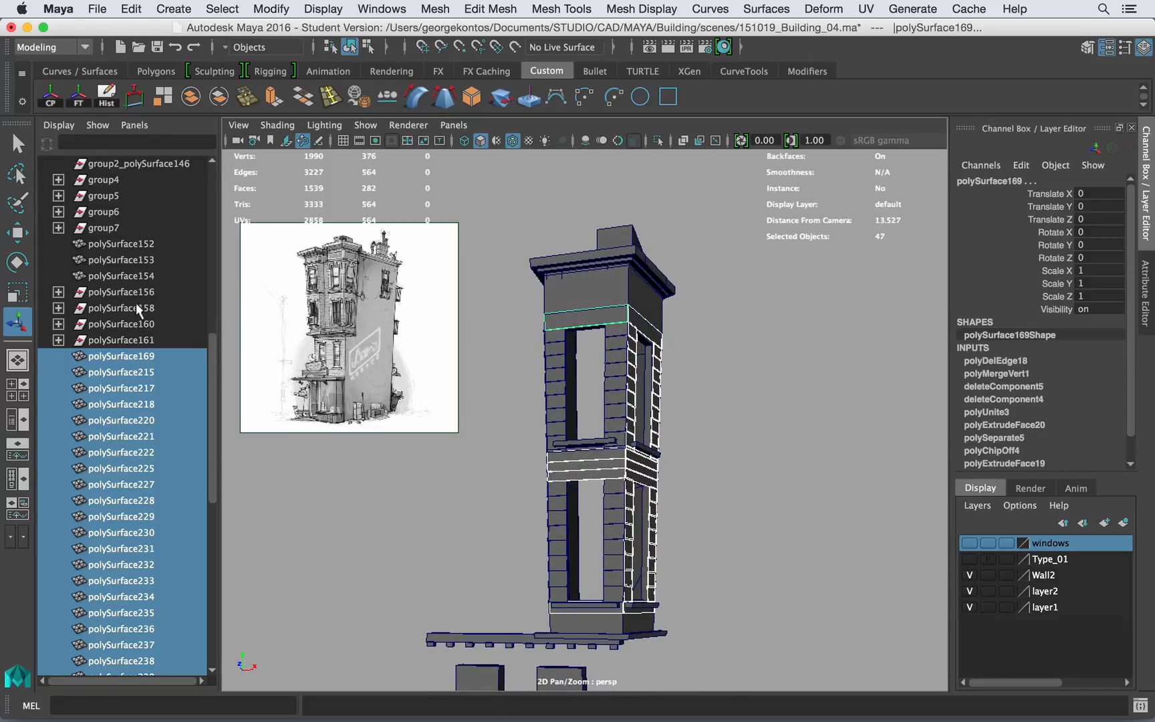
# Step: Check which wall pieces polySurface154 and the groups polySurface156 through polySurface161 contain
pyautogui.click(135, 292)
pyautogui.press('Down')
pyautogui.press('Down')
pyautogui.press('Down')
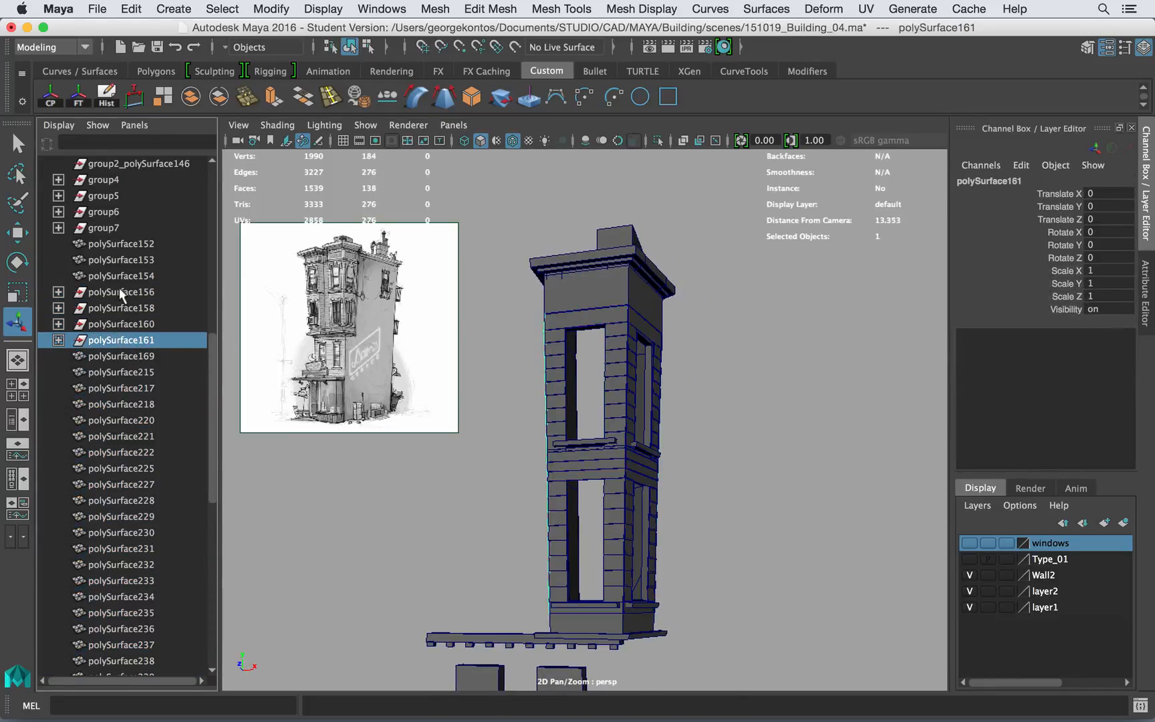
pyautogui.click(122, 294)
pyautogui.click(121, 279)
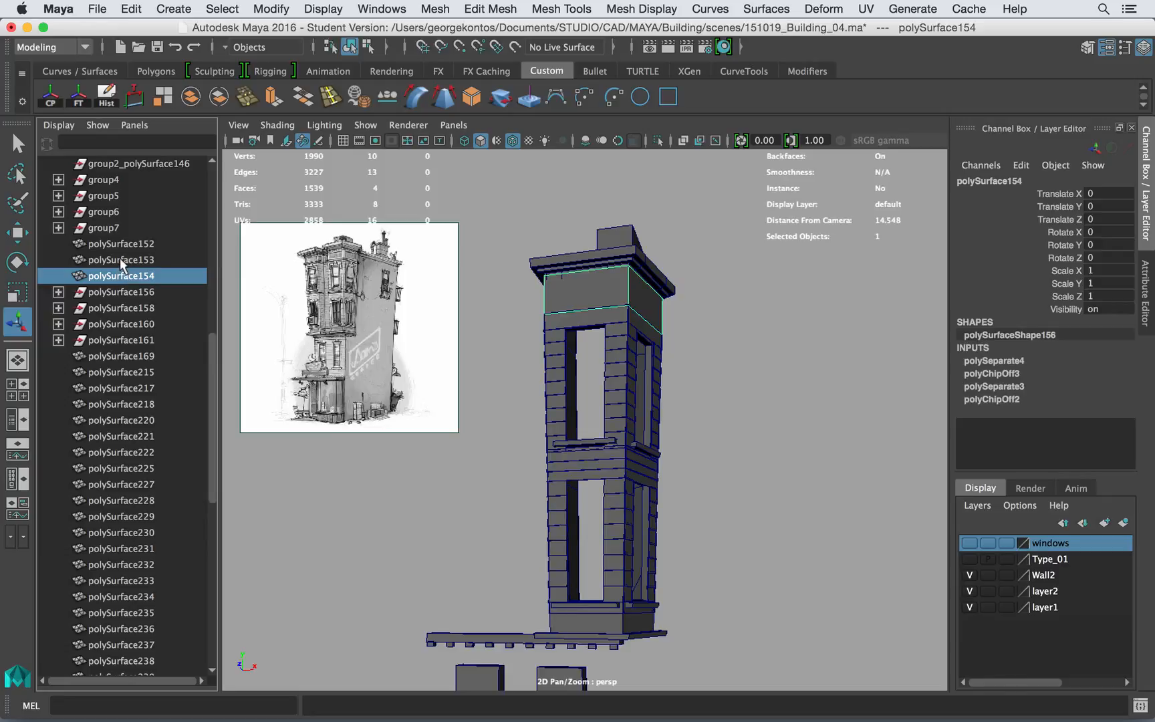
pyautogui.click(119, 290)
pyautogui.click(144, 338)
pyautogui.click(141, 280)
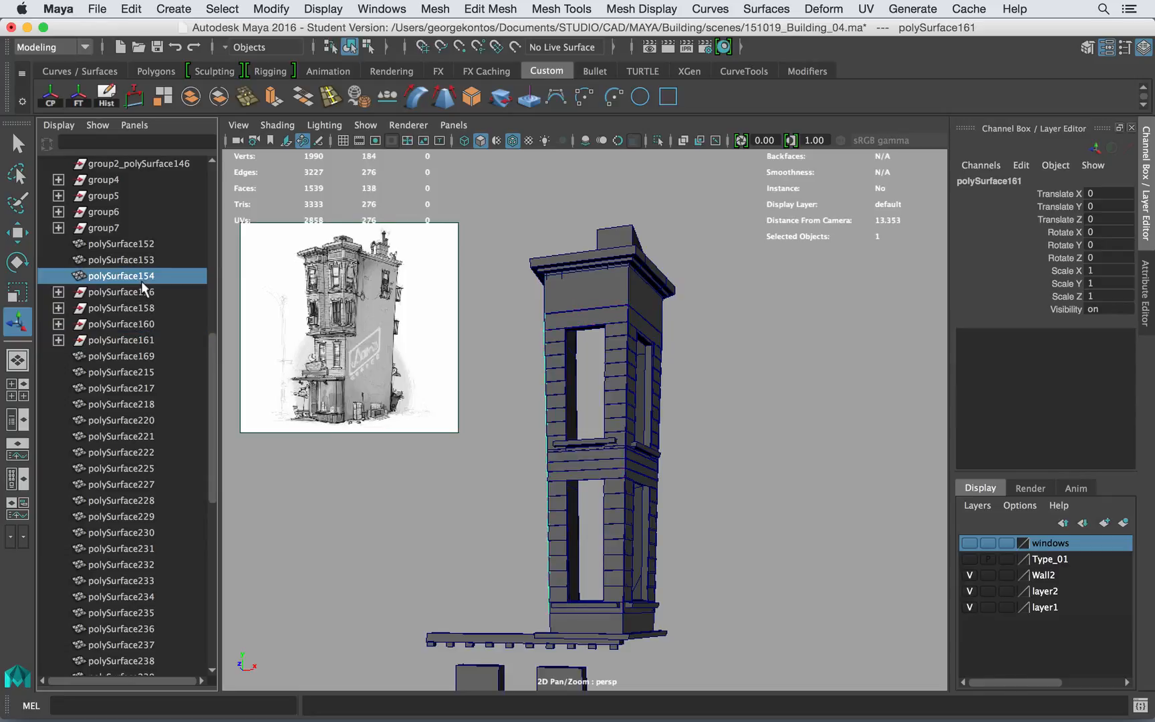
# Step: Isolate the brick objects from polySurface156 through polySurface166 by hiding all unselected objects
pyautogui.click(141, 290)
pyautogui.moveTo(214, 331); pyautogui.dragTo(214, 570)
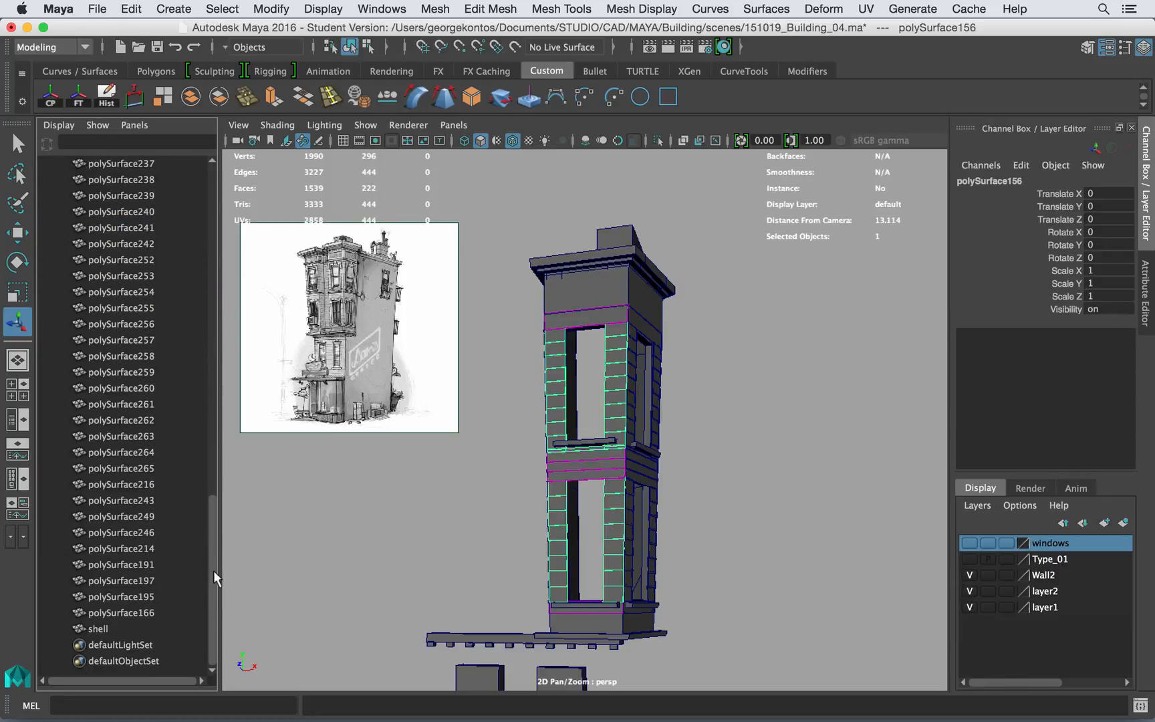
pyautogui.keyDown('shift'); pyautogui.click(128, 611); pyautogui.keyUp('shift')
pyautogui.keyDown('alt'); pyautogui.moveTo(601, 434); pyautogui.dragTo(658, 396); pyautogui.keyUp('alt')
pyautogui.hotkey('alt', 'h')
pyautogui.keyDown('alt'); pyautogui.moveTo(511, 364); pyautogui.dragTo(808, 378, button='right'); pyautogui.keyUp('alt')
pyautogui.keyDown('alt'); pyautogui.moveTo(809, 379); pyautogui.dragTo(689, 395, button='middle'); pyautogui.keyUp('alt')
pyautogui.keyDown('alt'); pyautogui.moveTo(689, 395); pyautogui.dragTo(541, 350); pyautogui.keyUp('alt')
pyautogui.click(524, 353)
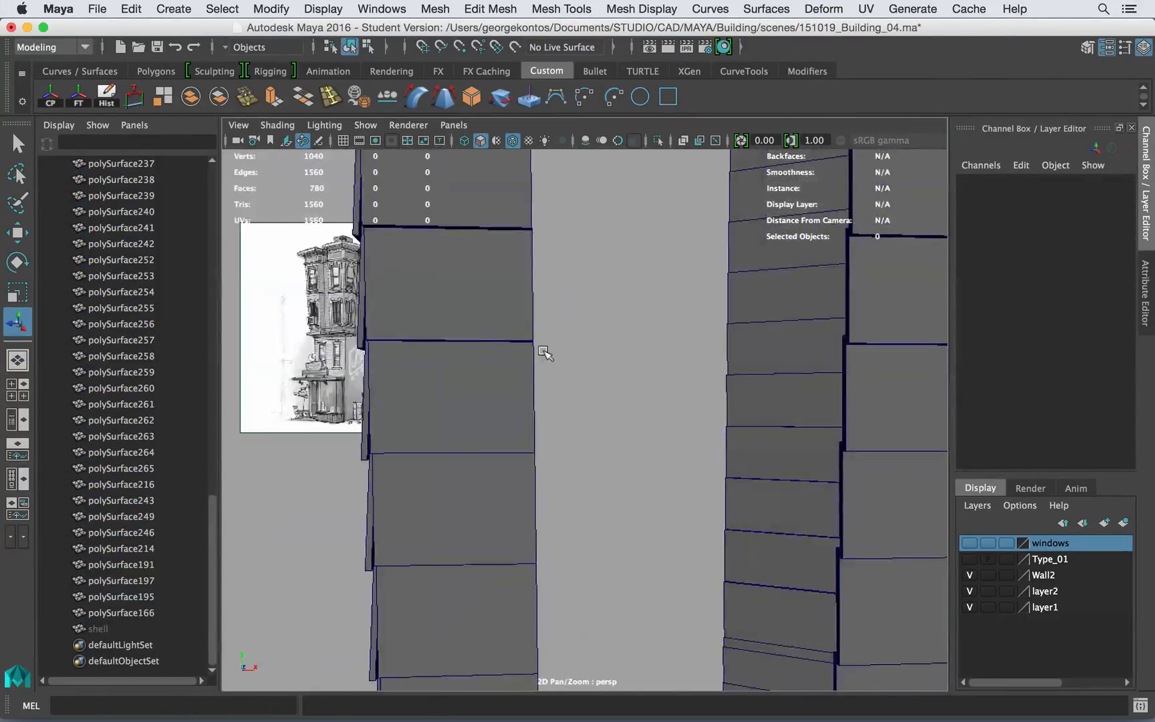
pyautogui.keyDown('alt'); pyautogui.moveTo(542, 351); pyautogui.dragTo(439, 320, button='right'); pyautogui.keyUp('alt')
# Step: Ungroup the brick groups polySurface156, polySurface158, polySurface160 and polySurface161
pyautogui.moveTo(213, 490); pyautogui.dragTo(203, 342)
pyautogui.moveTo(140, 484); pyautogui.dragTo(142, 533)
pyautogui.keyDown('alt'); pyautogui.moveTo(601, 444); pyautogui.dragTo(640, 447); pyautogui.keyUp('alt')
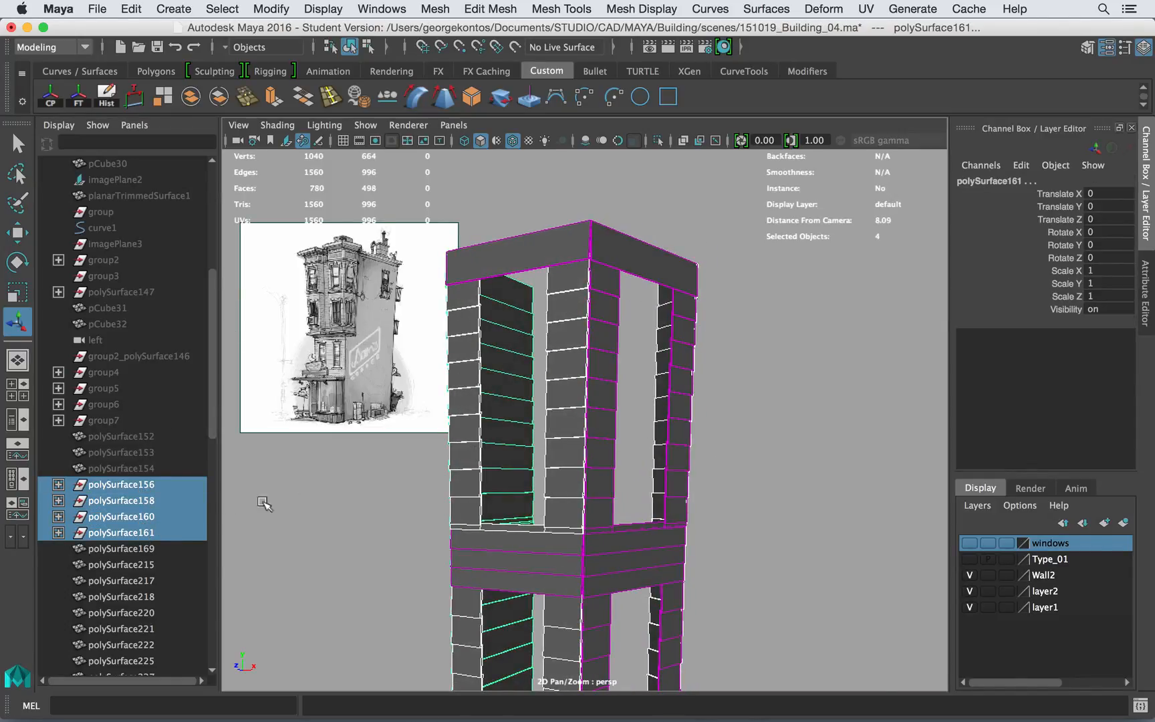
pyautogui.click(97, 9)
pyautogui.moveTo(131, 9)
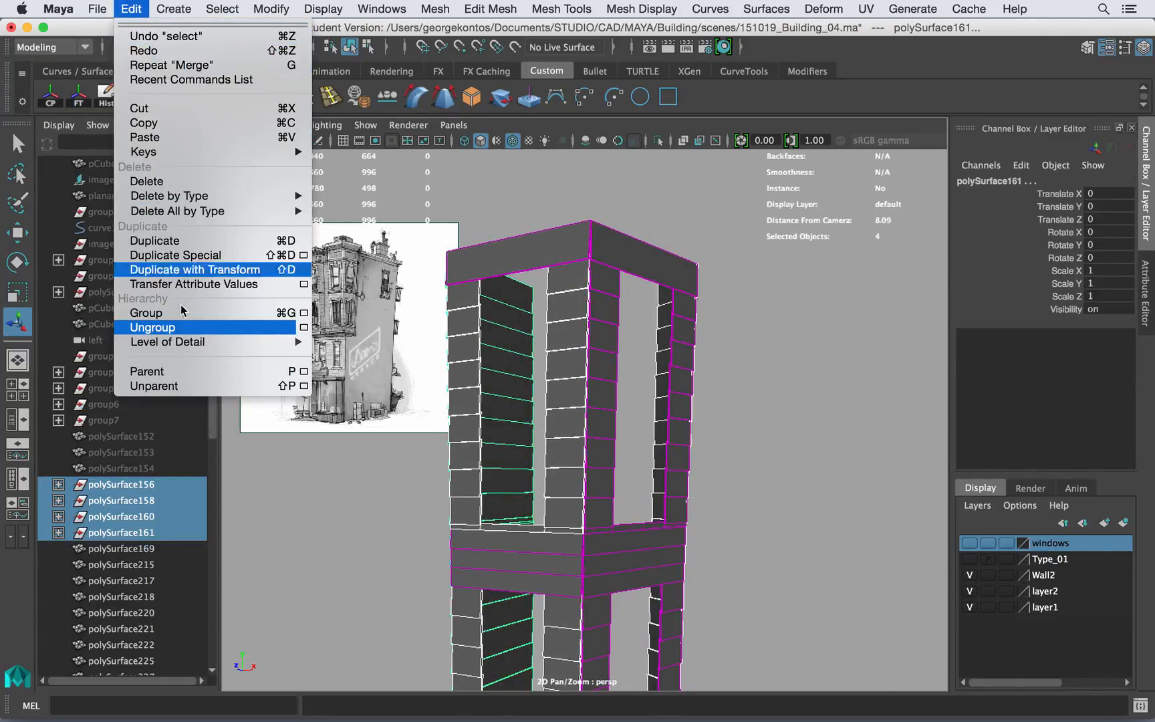
pyautogui.click(152, 325)
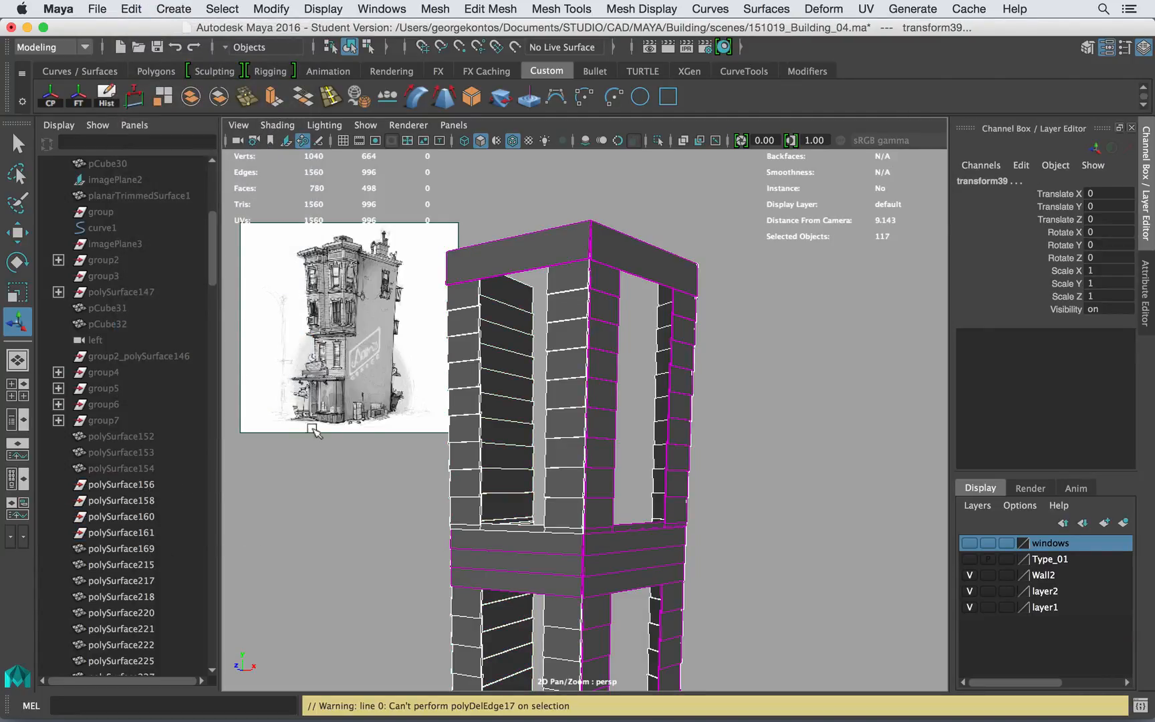
# Step: Delete the leftover transform nodes transform39, transform40 and the one just above polySurface289
pyautogui.moveTo(212, 281); pyautogui.dragTo(219, 699)
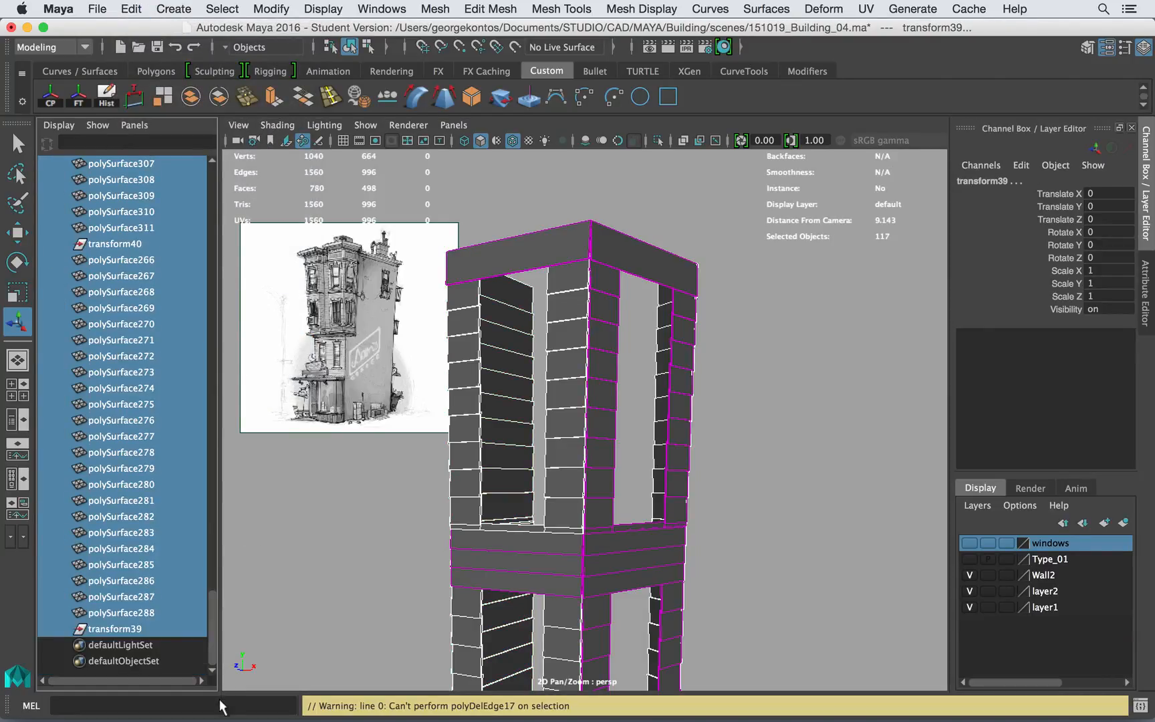
pyautogui.click(401, 459)
pyautogui.scroll(-3, 375, 390)
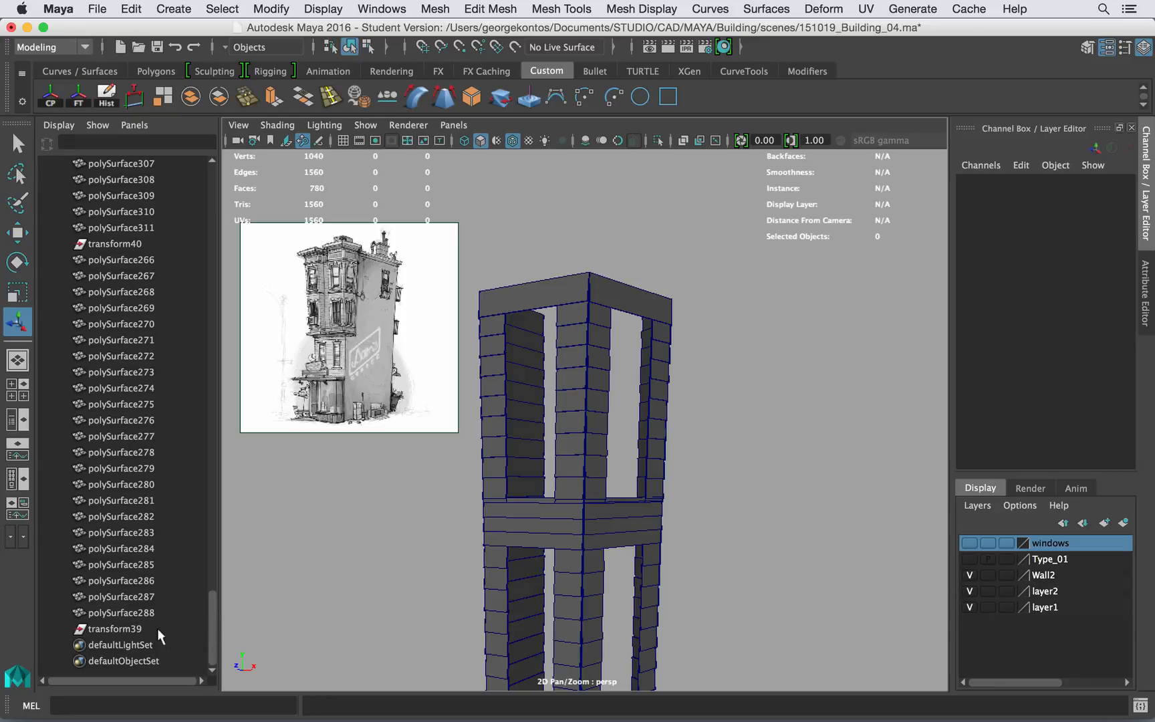
pyautogui.click(105, 629)
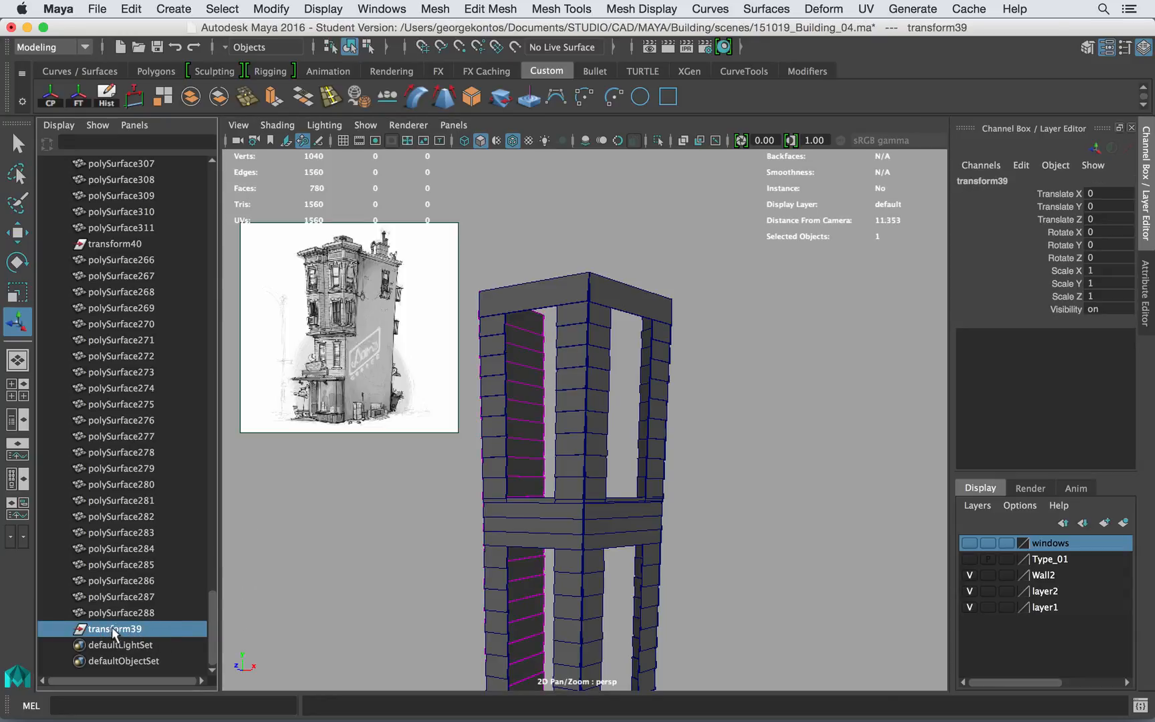
pyautogui.press('Delete')
pyautogui.click(140, 261)
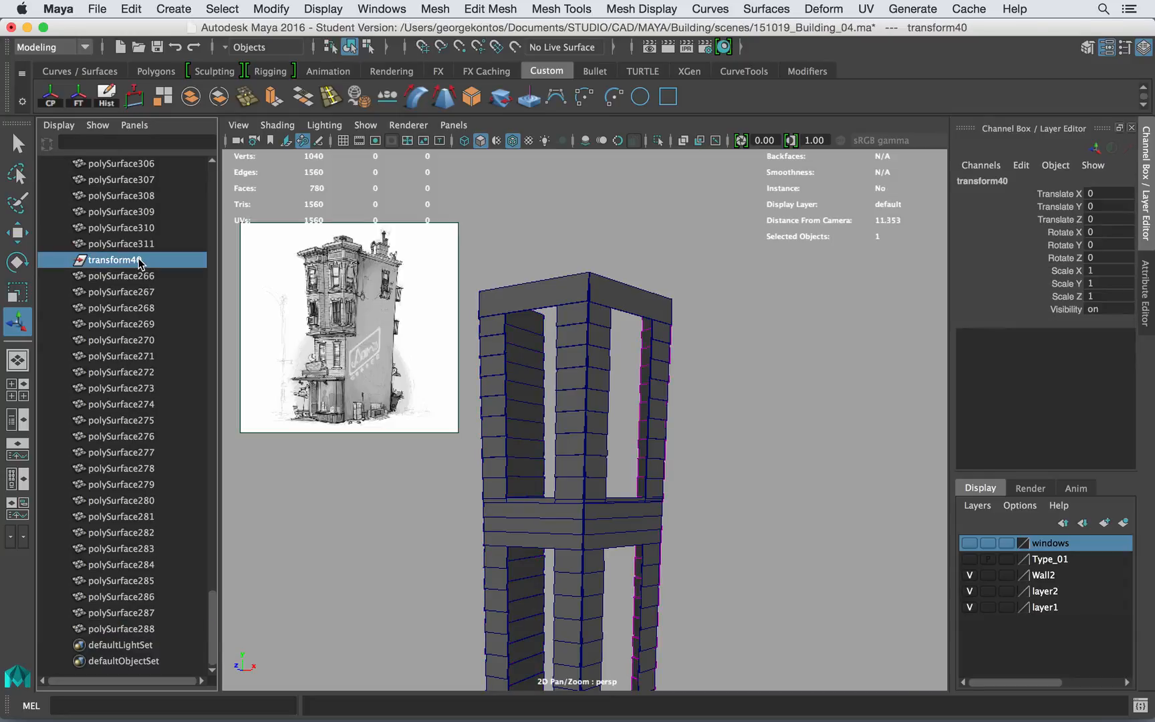
pyautogui.press('Delete')
pyautogui.moveTo(212, 596); pyautogui.dragTo(215, 514)
pyautogui.click(134, 468)
pyautogui.click(127, 453)
pyautogui.press('Delete')
# Step: Select the whole wall and check which leftover group nodes around polySurface317 hold no brick geometry
pyautogui.keyDown('alt'); pyautogui.moveTo(729, 395); pyautogui.dragTo(614, 361); pyautogui.keyUp('alt')
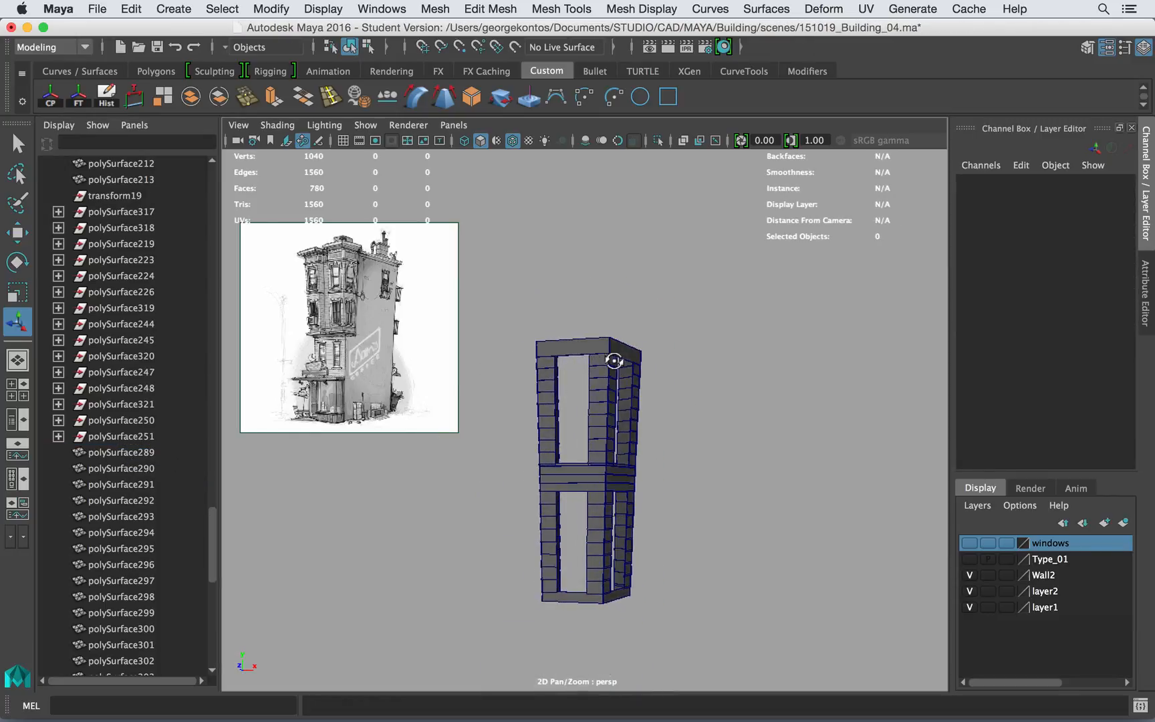
pyautogui.moveTo(668, 614); pyautogui.dragTo(667, 615)
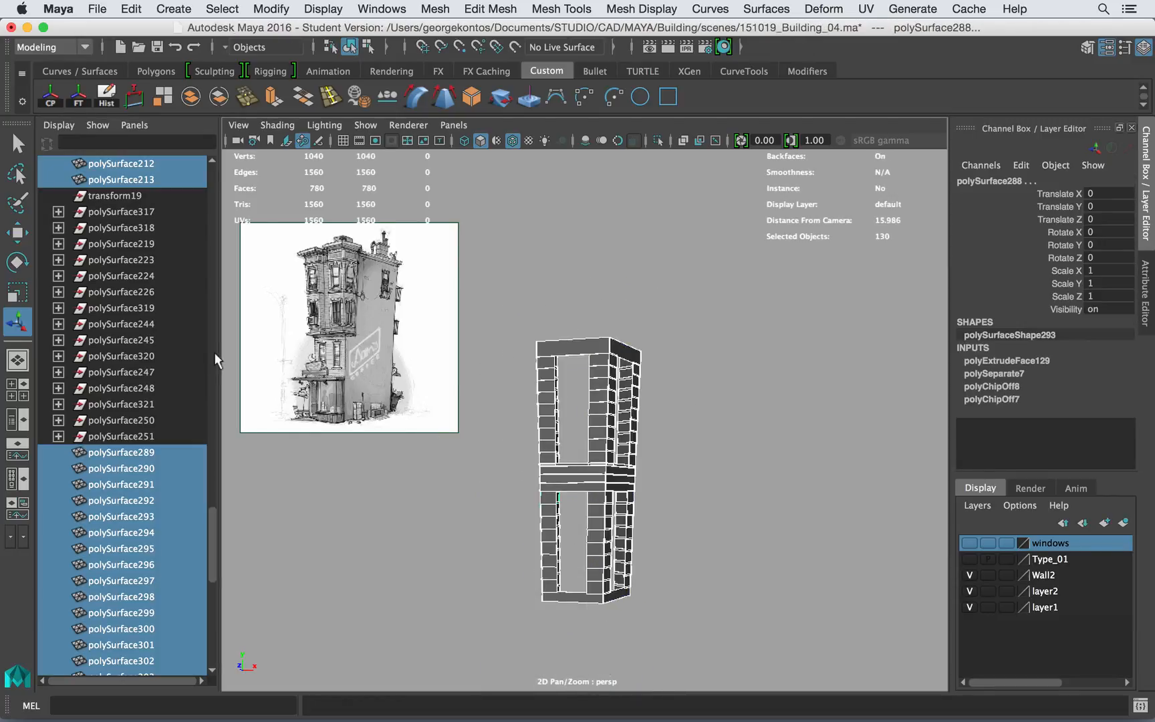
pyautogui.scroll(4, 214, 502)
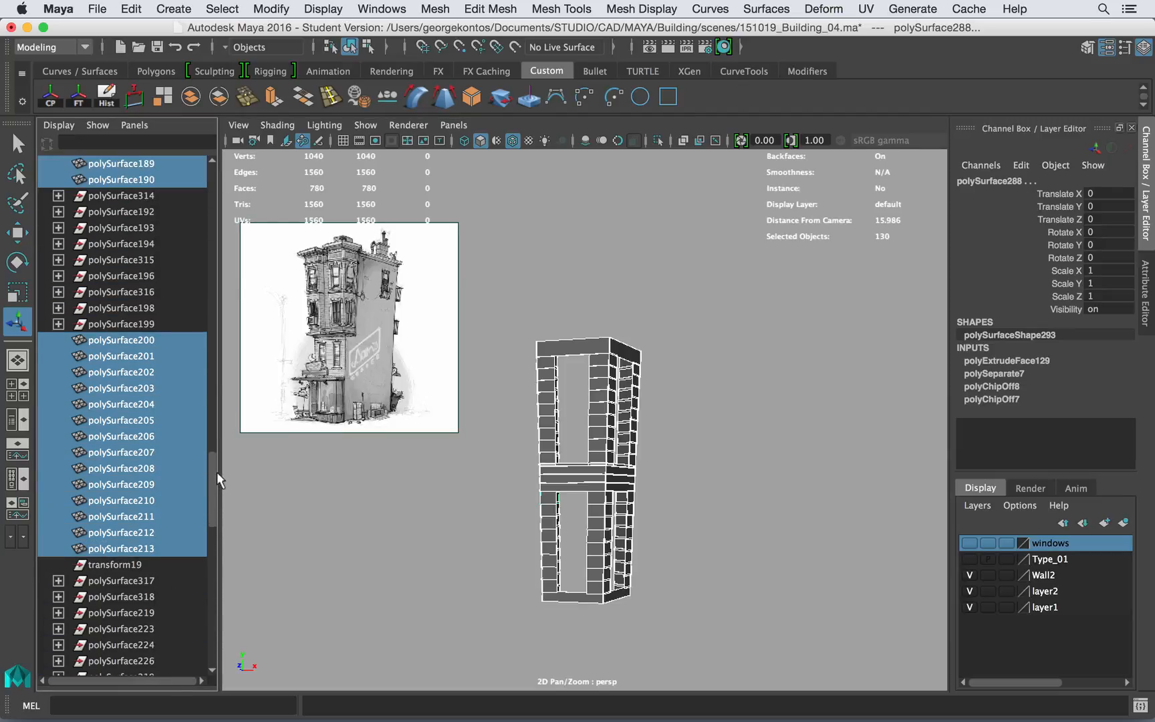
pyautogui.click(130, 453)
pyautogui.click(120, 480)
pyautogui.click(116, 515)
pyautogui.click(115, 408)
pyautogui.click(58, 403)
pyautogui.click(58, 404)
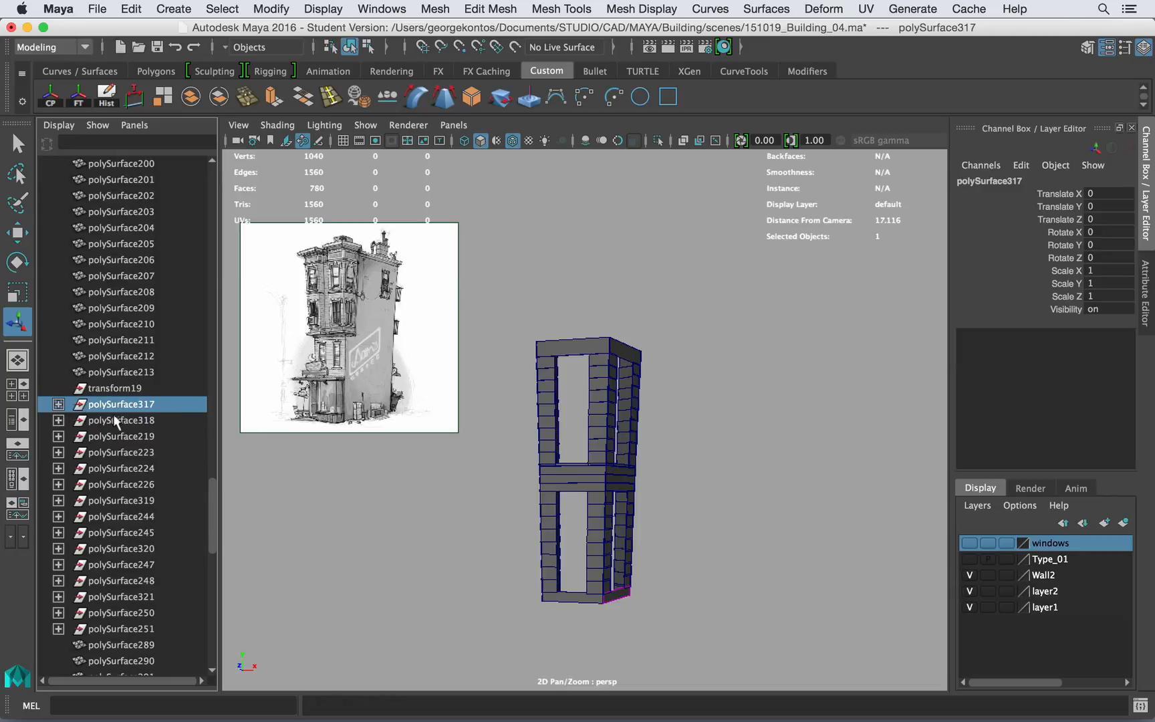
# Step: Try to delete the leftover group nodes from polySurface317 through polySurface251
pyautogui.keyDown('shift'); pyautogui.click(122, 629); pyautogui.keyUp('shift')
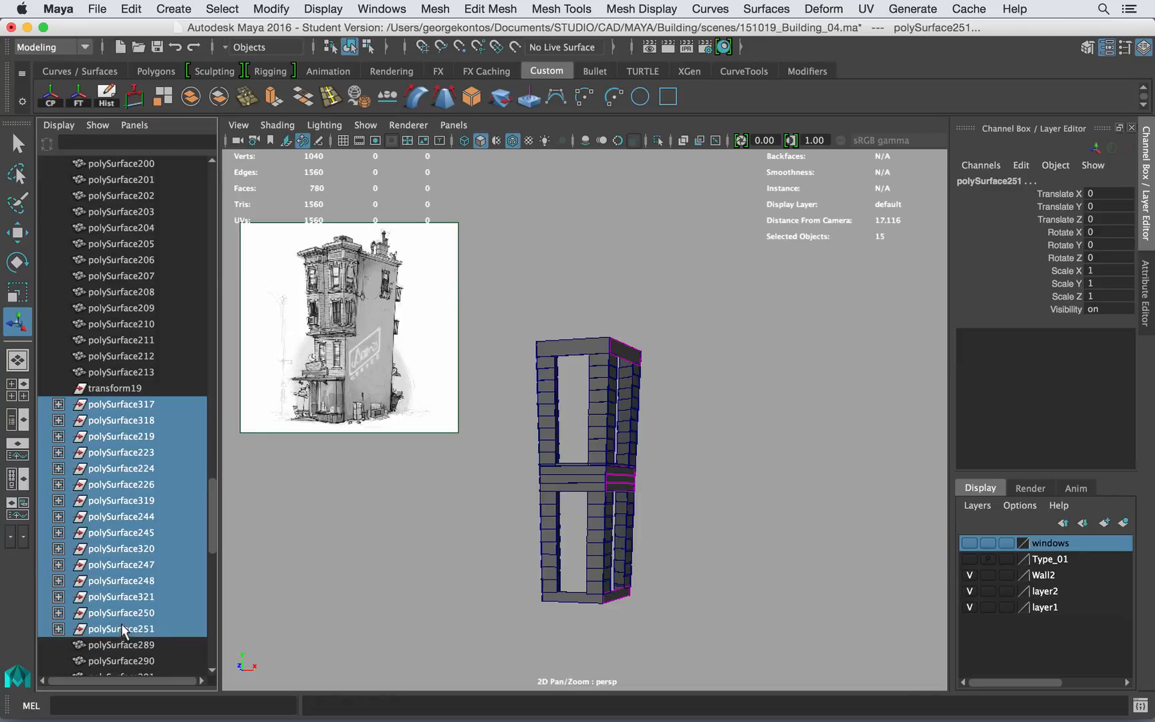
pyautogui.press('Delete')
pyautogui.keyDown('alt'); pyautogui.moveTo(675, 459); pyautogui.dragTo(695, 395); pyautogui.keyUp('alt')
pyautogui.hotkey('ctrl', 'z')
# Step: Delete the construction history of all visible brick objects and look through the cleaned-up object list
pyautogui.moveTo(556, 329); pyautogui.dragTo(735, 619)
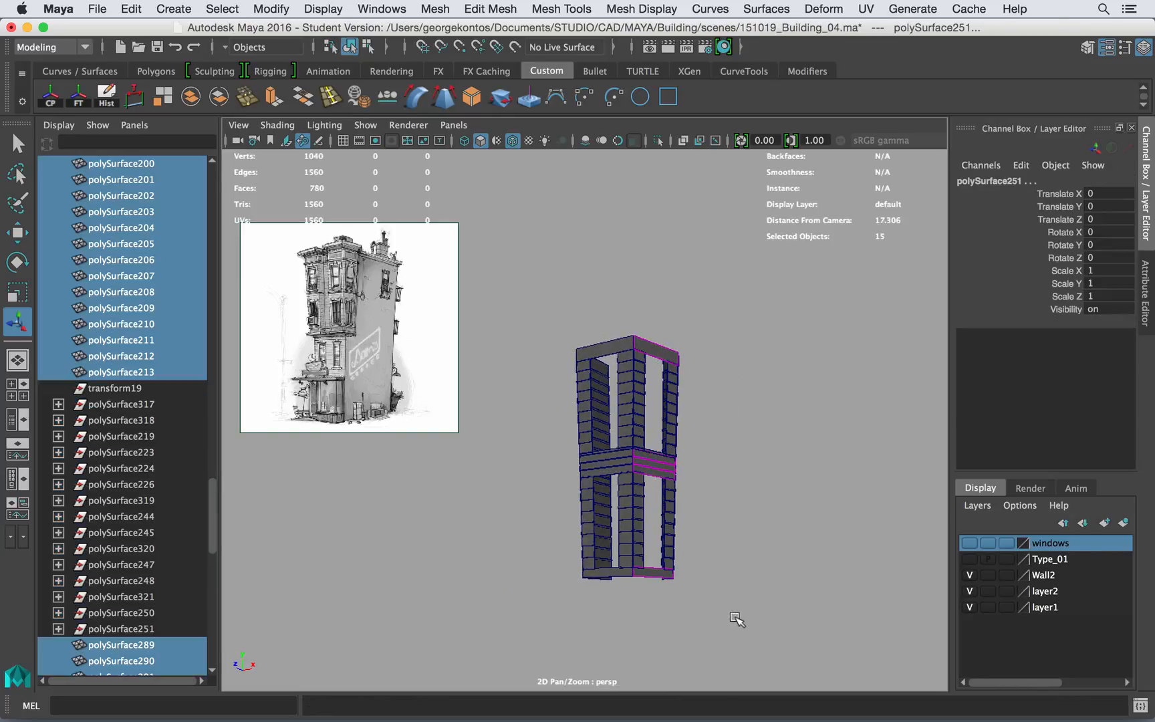
pyautogui.click(106, 97)
pyautogui.scroll(-5, 186, 164)
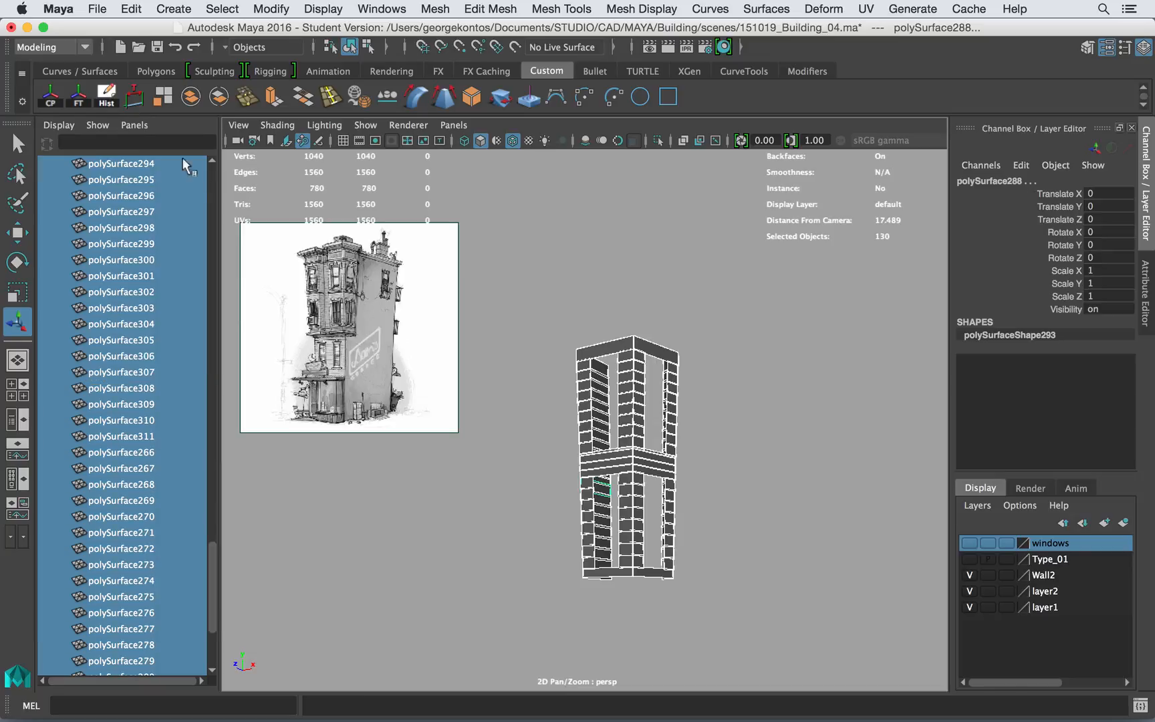
pyautogui.click(481, 484)
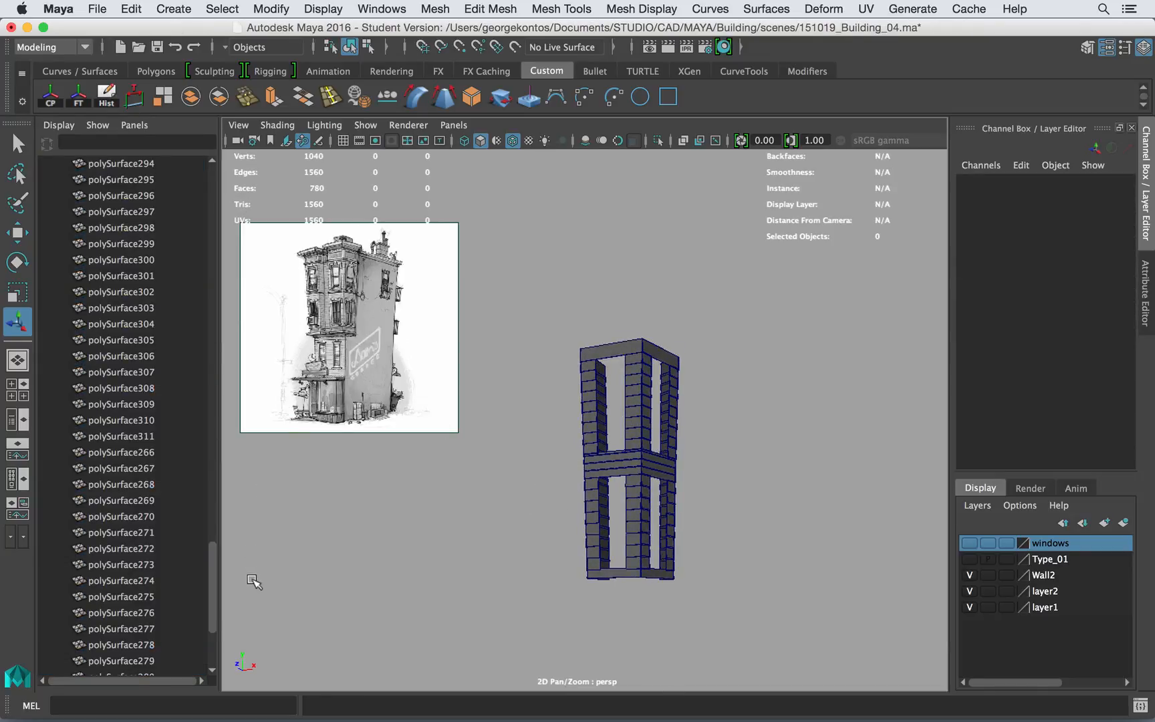
pyautogui.moveTo(211, 572); pyautogui.dragTo(227, 406)
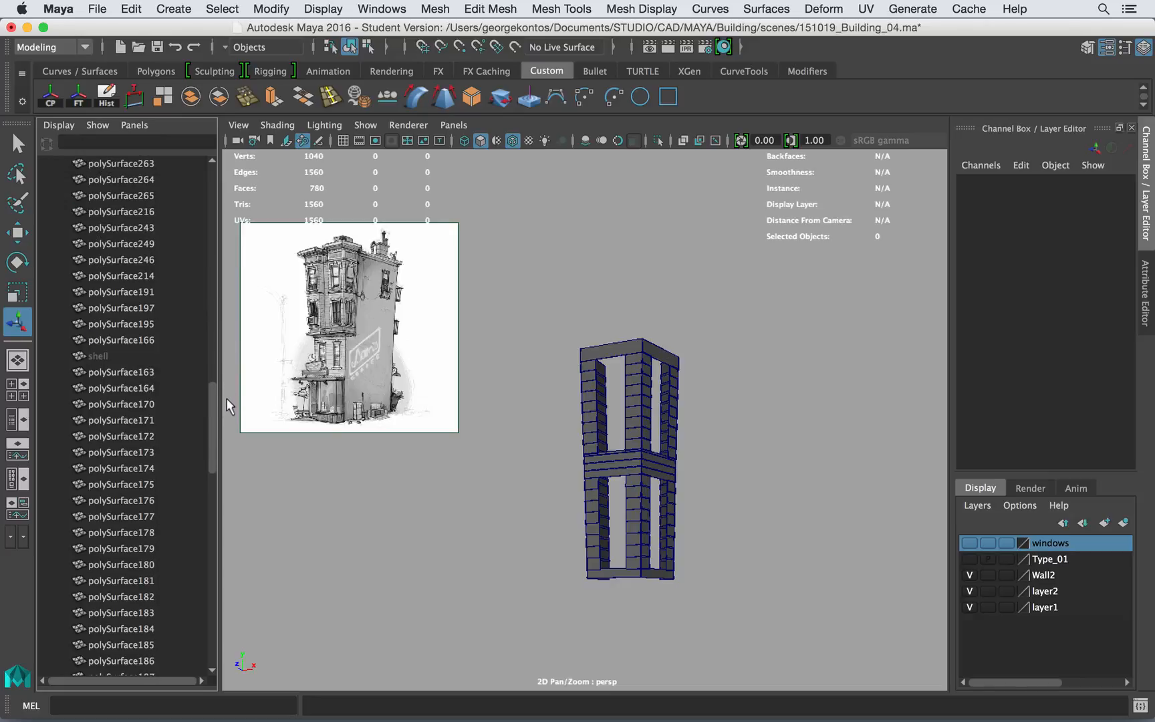
# Step: Group all the brick objects and rename the new group WoodPanels
pyautogui.moveTo(579, 368); pyautogui.dragTo(679, 493)
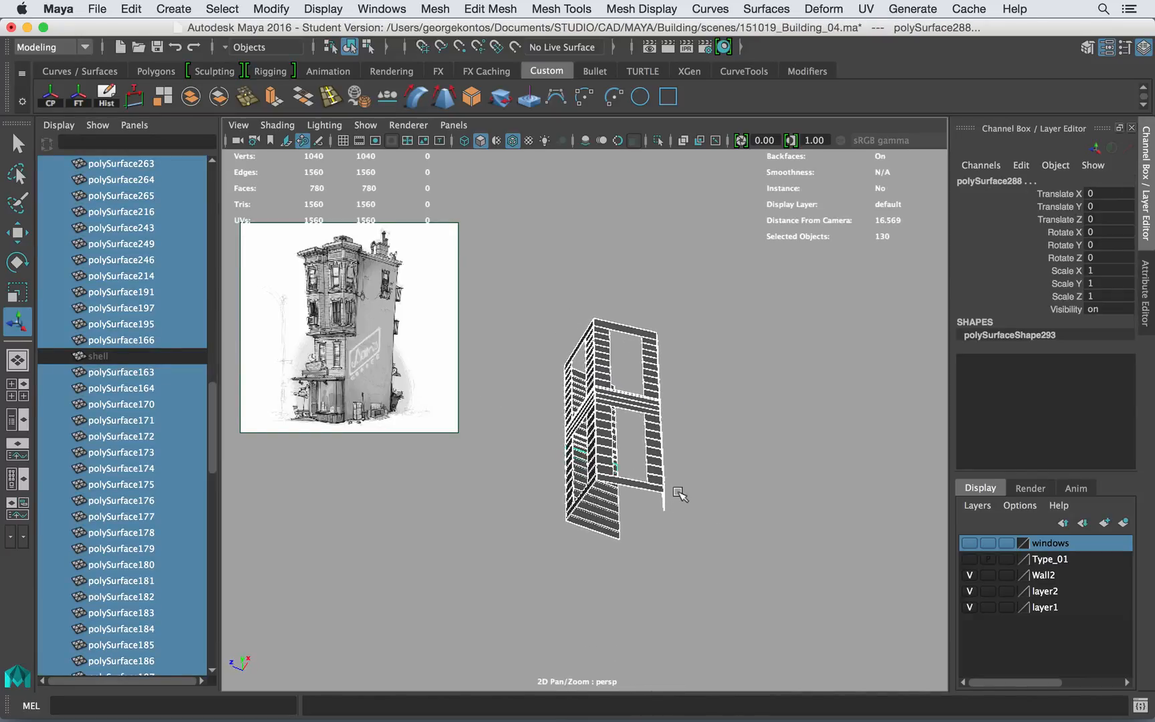
pyautogui.hotkey('ctrl', 'g')
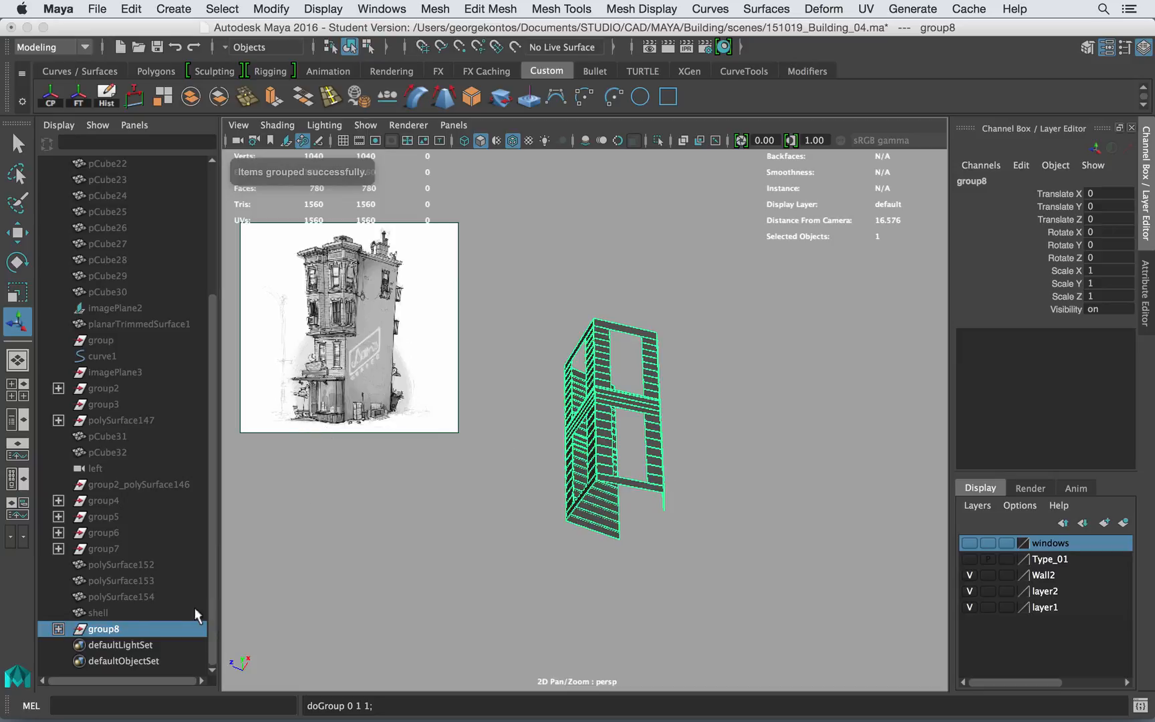
pyautogui.click(499, 516)
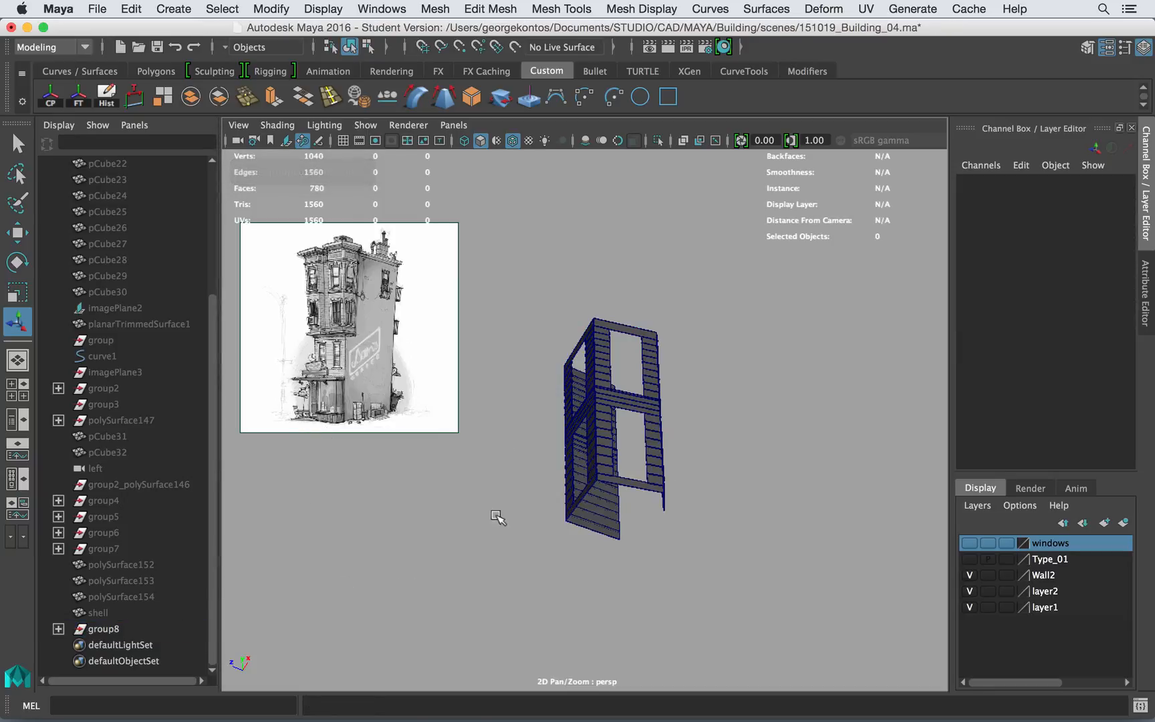
pyautogui.keyDown('alt'); pyautogui.moveTo(498, 516); pyautogui.dragTo(515, 517); pyautogui.keyUp('alt')
pyautogui.moveTo(129, 619); pyautogui.dragTo(124, 627)
pyautogui.click(116, 631)
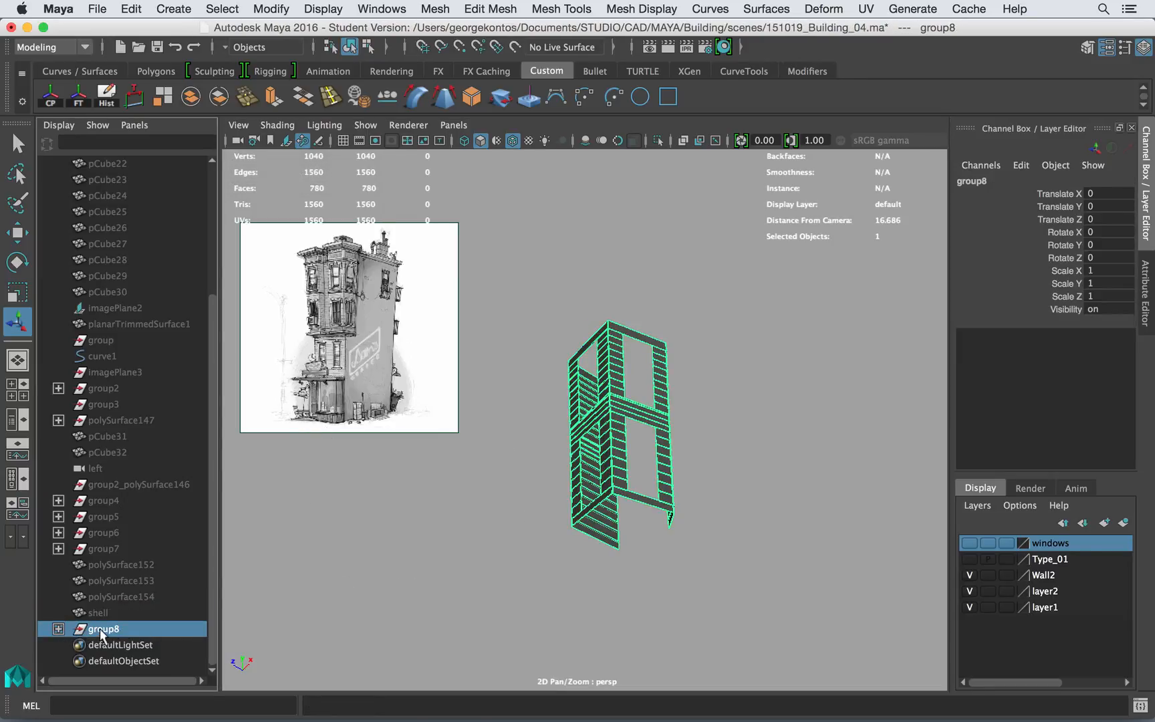
pyautogui.doubleClick(100, 629)
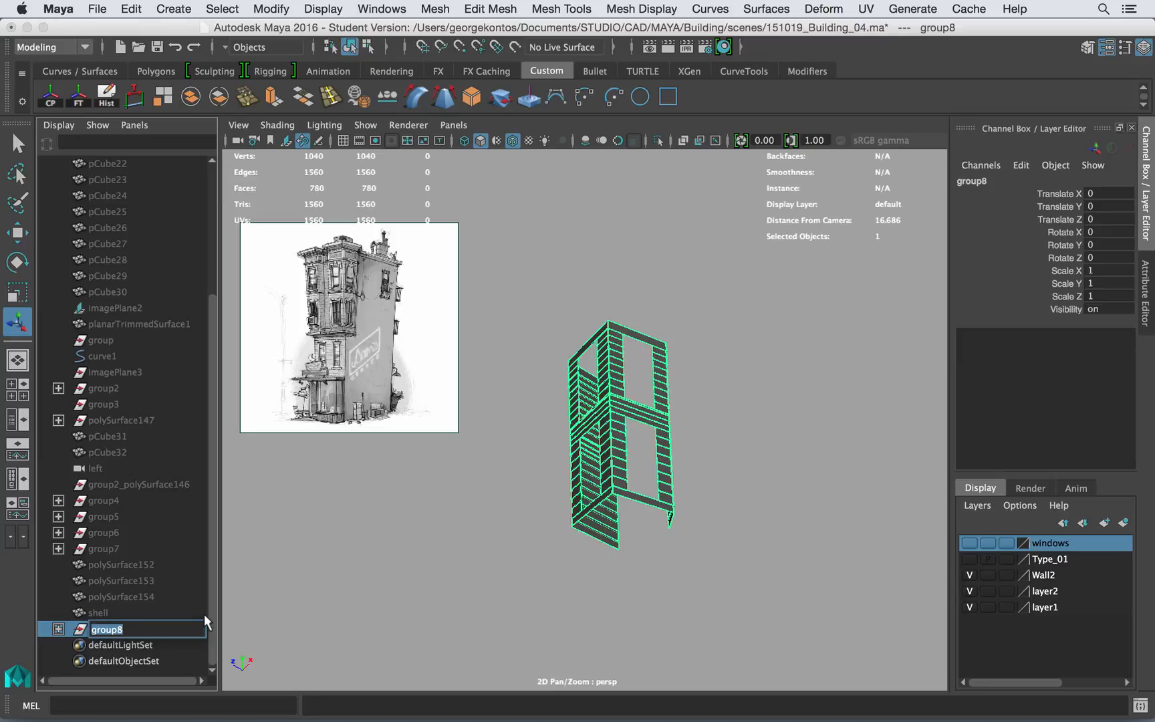
pyautogui.write('WoodPanels')
pyautogui.press('Return')
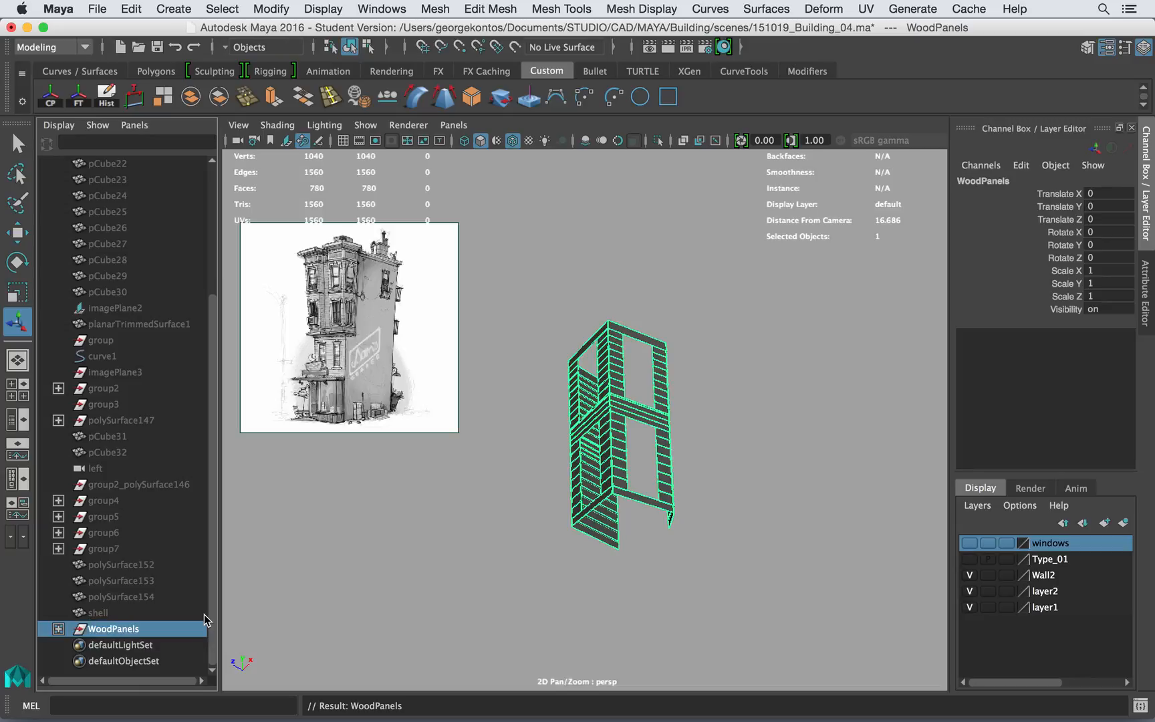
# Step: Expand the WoodPanels group and select all of its panel objects from polySurface169 through polySurface288
pyautogui.keyDown('alt'); pyautogui.moveTo(570, 509); pyautogui.dragTo(604, 424); pyautogui.keyUp('alt')
pyautogui.keyDown('alt'); pyautogui.moveTo(603, 421); pyautogui.dragTo(591, 416, button='middle'); pyautogui.keyUp('alt')
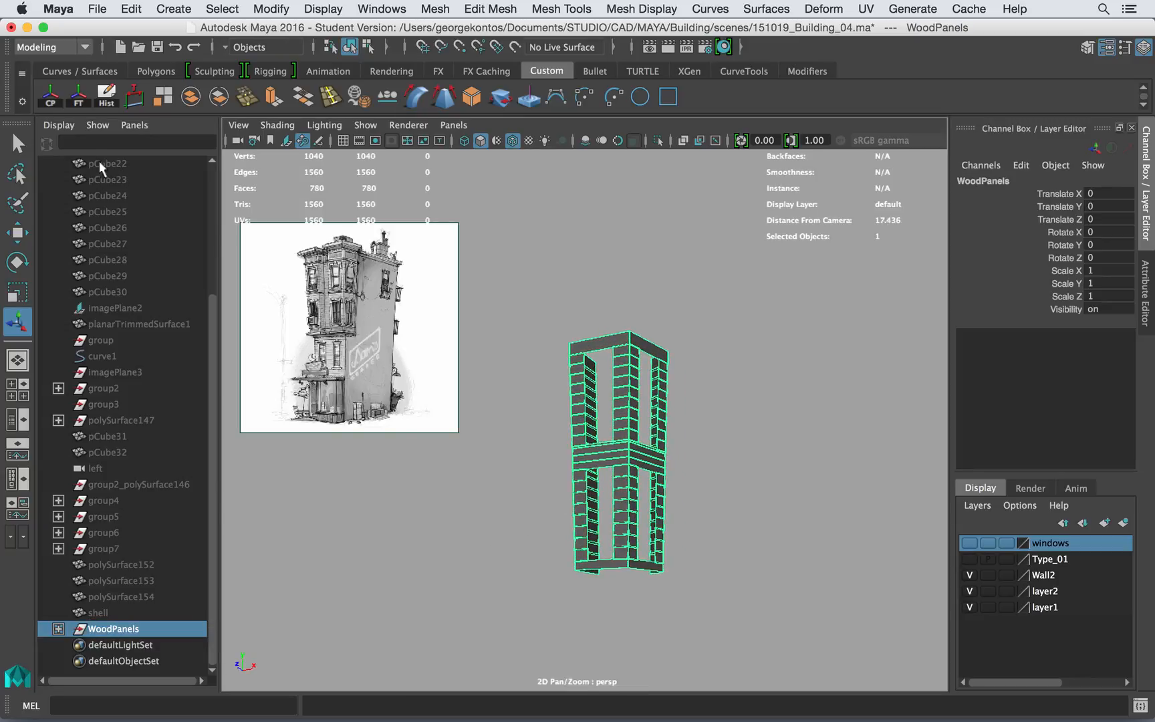
pyautogui.keyDown('alt'); pyautogui.moveTo(461, 321); pyautogui.dragTo(471, 343); pyautogui.keyUp('alt')
pyautogui.press('w')
pyautogui.keyDown('alt'); pyautogui.moveTo(681, 433); pyautogui.dragTo(675, 327); pyautogui.keyUp('alt')
pyautogui.scroll(4, 696, 415)
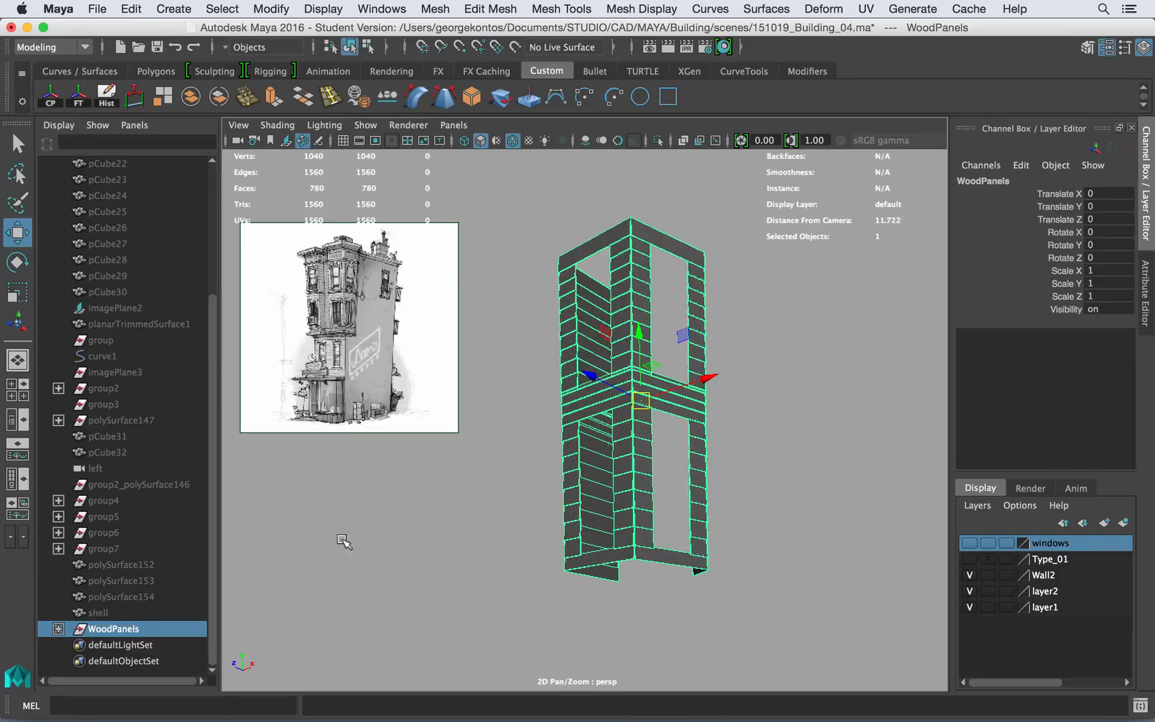
pyautogui.click(58, 629)
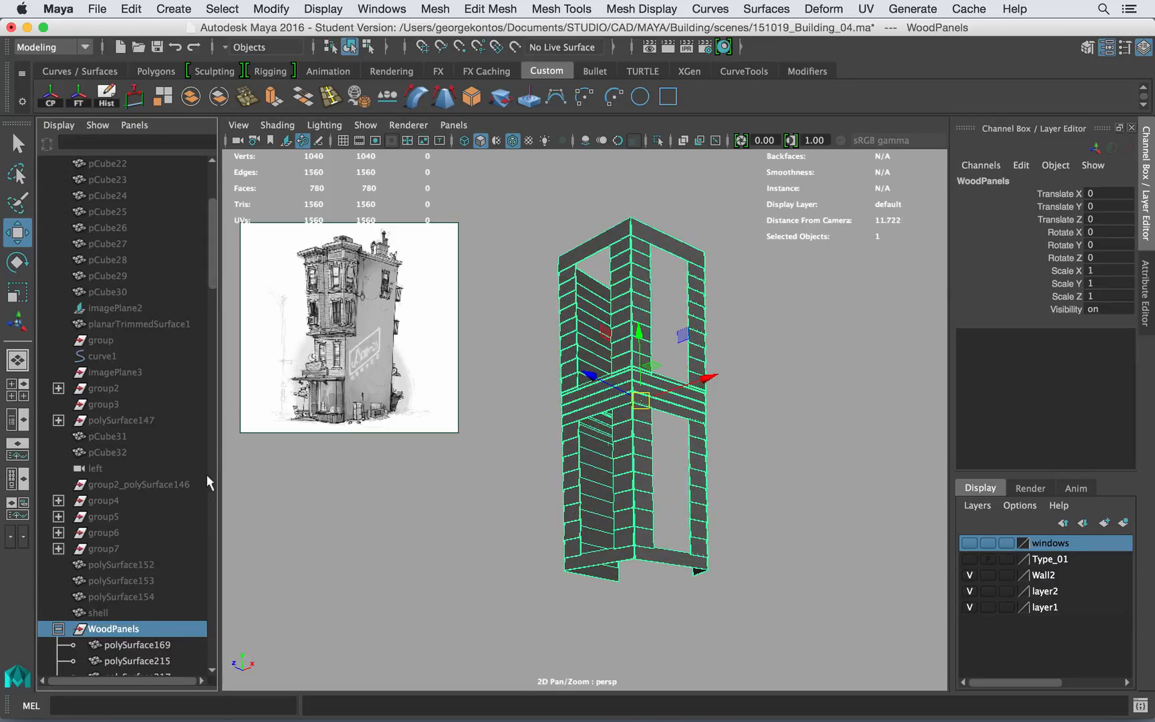
pyautogui.scroll(-10, 211, 273)
pyautogui.press('Down')
pyautogui.scroll(-2, 211, 282)
pyautogui.moveTo(209, 286); pyautogui.dragTo(211, 336)
pyautogui.keyDown('shift'); pyautogui.click(153, 628); pyautogui.keyUp('shift')
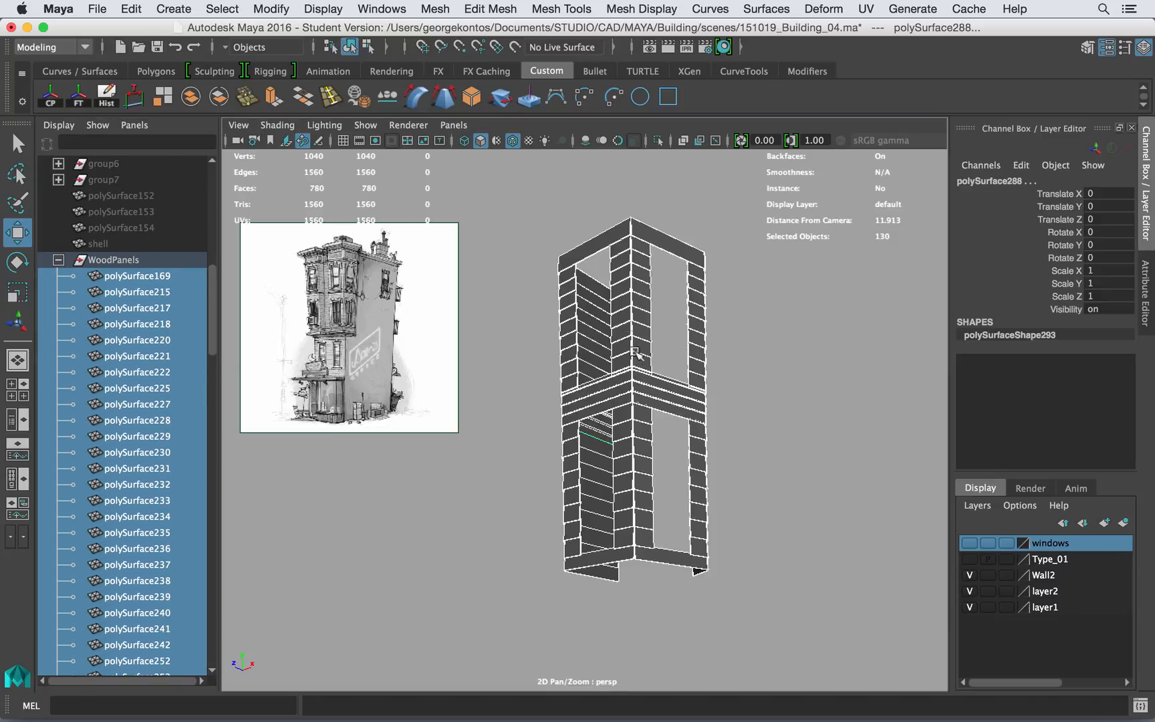
# Step: Examine the gaps and overlaps where the panels of adjoining walls meet at the building's corners
pyautogui.scroll(8, 495, 364)
pyautogui.scroll(5, 706, 416)
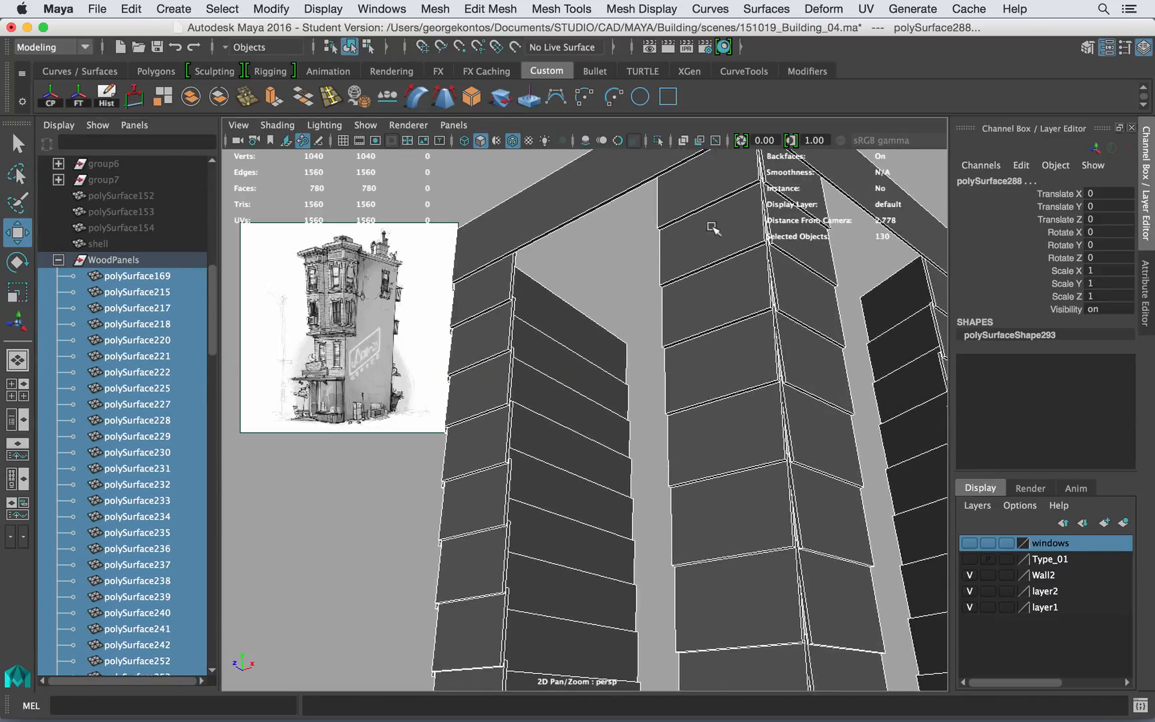
pyautogui.scroll(8, 686, 374)
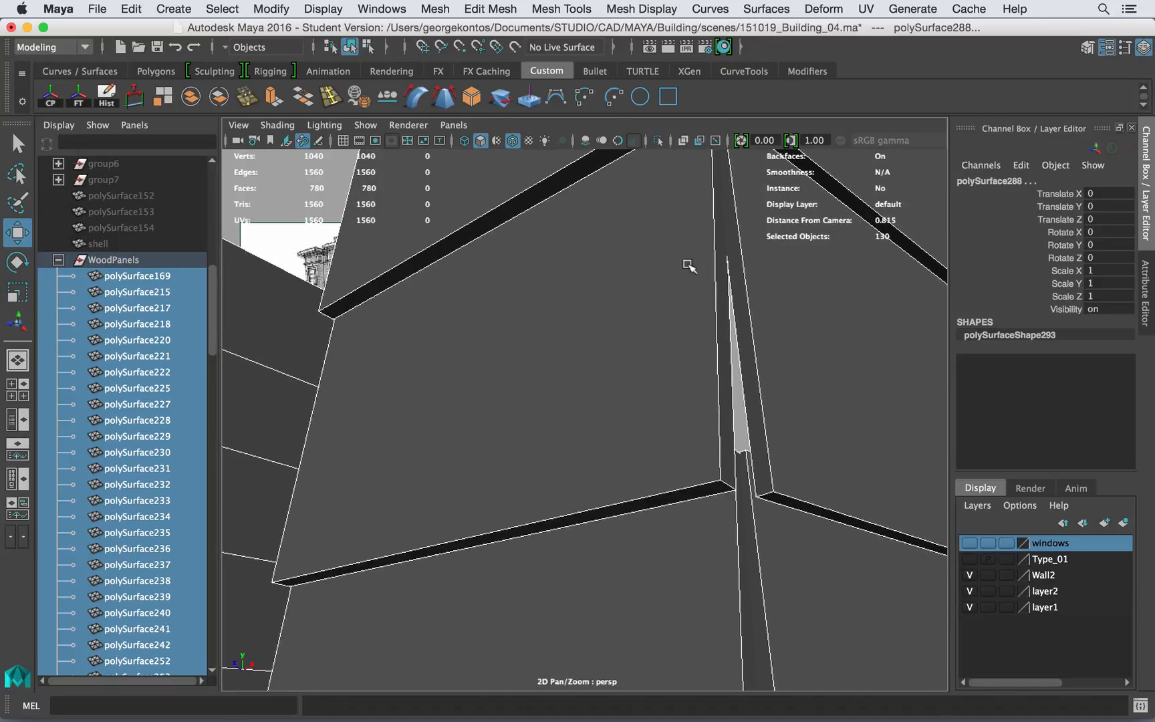
pyautogui.scroll(-10, 689, 265)
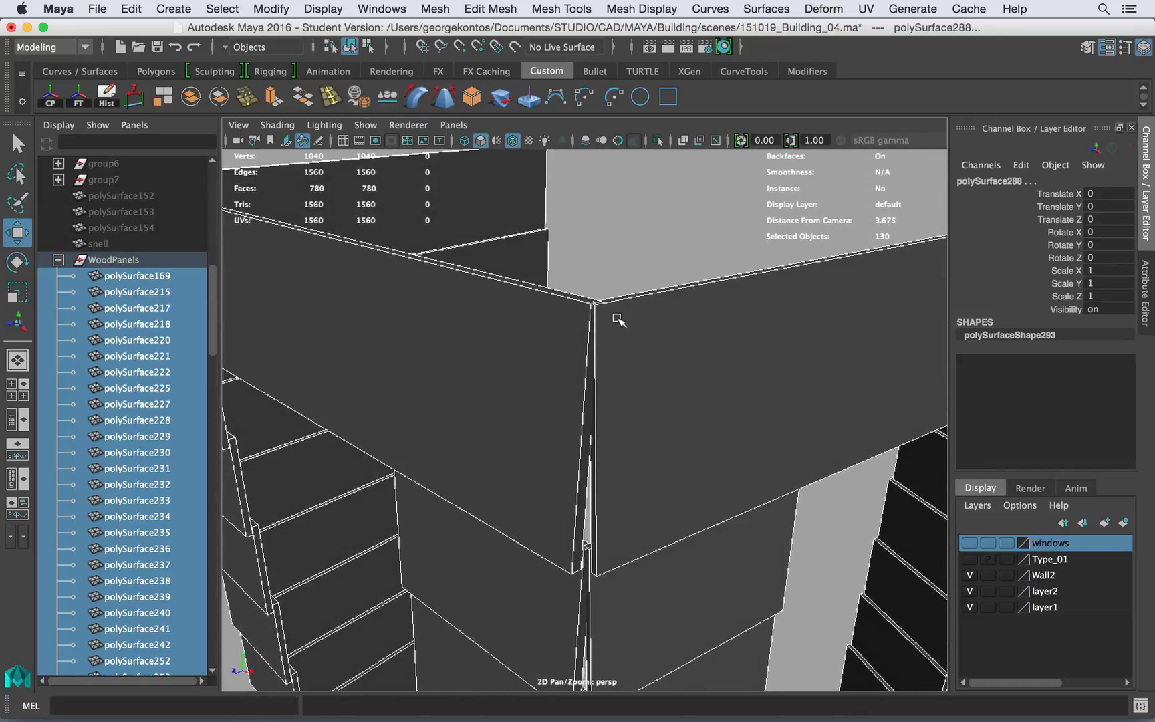
pyautogui.keyDown('alt'); pyautogui.moveTo(617, 318); pyautogui.dragTo(640, 330); pyautogui.keyUp('alt')
pyautogui.scroll(4, 678, 336)
pyautogui.scroll(-2, 661, 338)
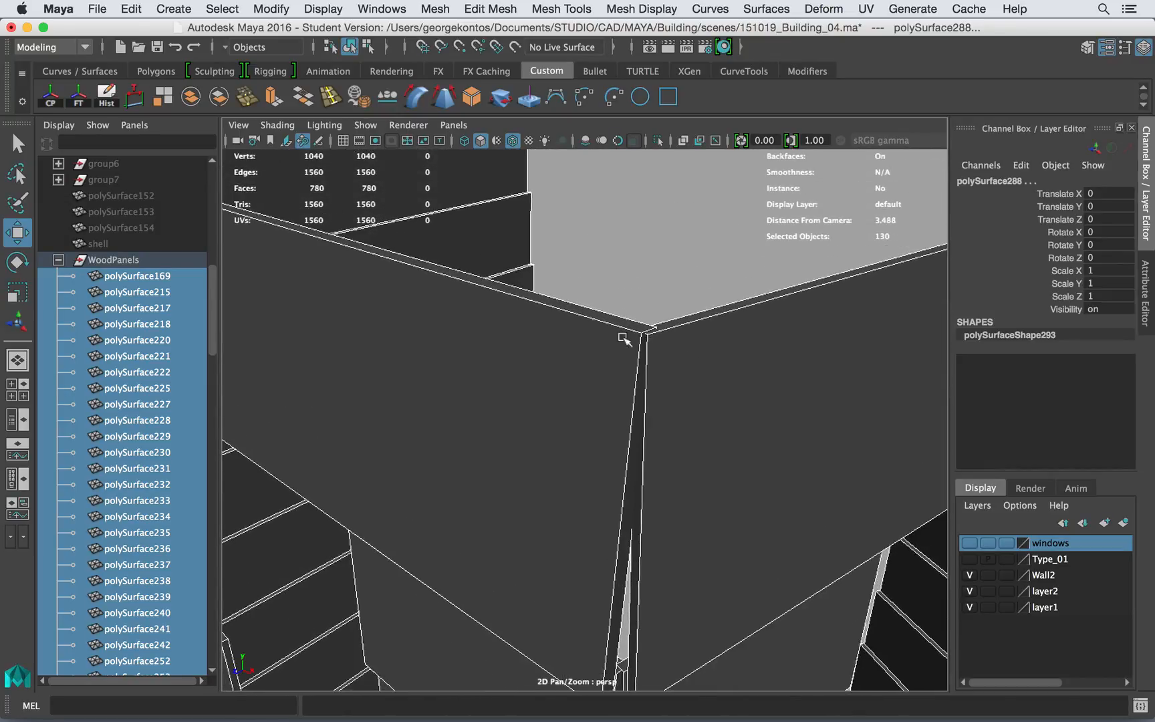
pyautogui.scroll(-6, 598, 283)
pyautogui.moveTo(640, 329)
pyautogui.keyDown('alt'); pyautogui.mouseDown()
pyautogui.moveTo(601, 287)
pyautogui.moveTo(533, 300)
pyautogui.mouseUp(); pyautogui.keyUp('alt')
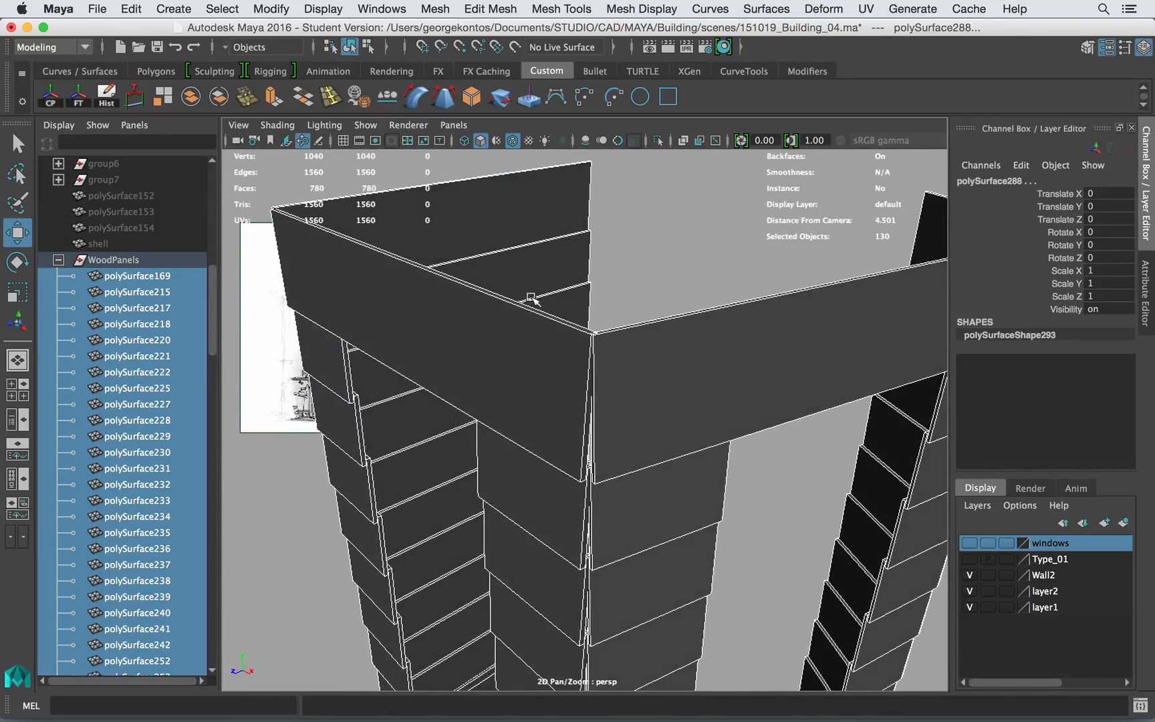
pyautogui.keyDown('alt'); pyautogui.moveTo(579, 336); pyautogui.dragTo(535, 343); pyautogui.keyUp('alt')
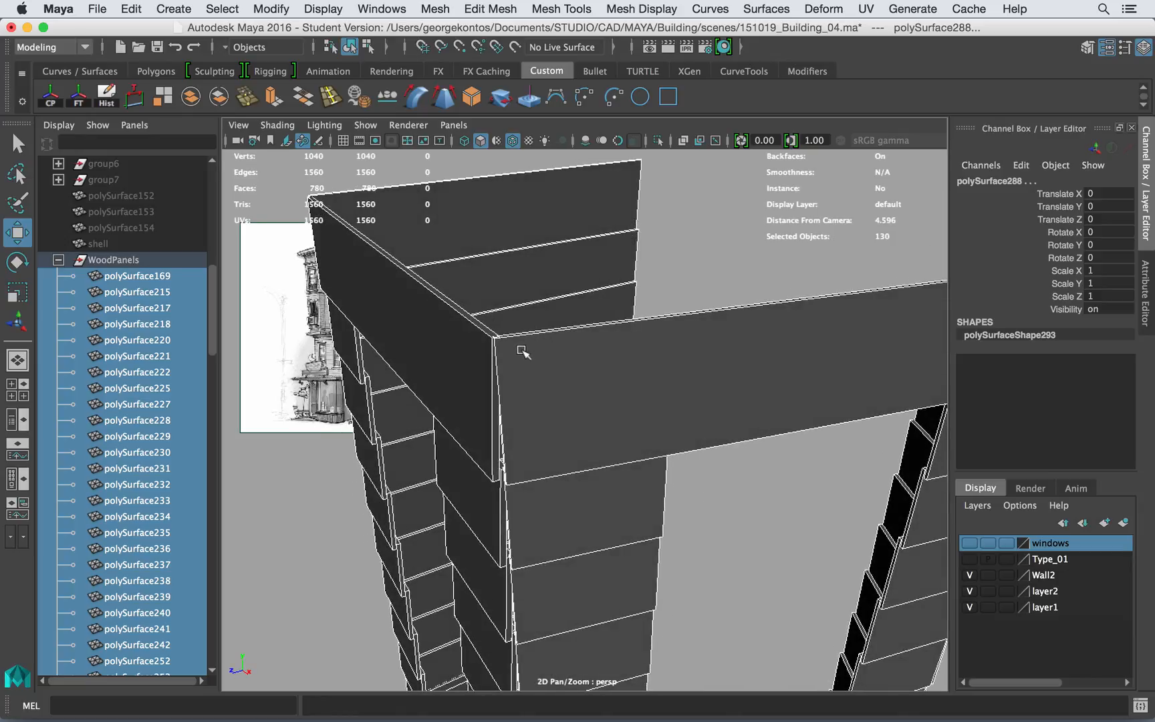
pyautogui.scroll(3, 506, 338)
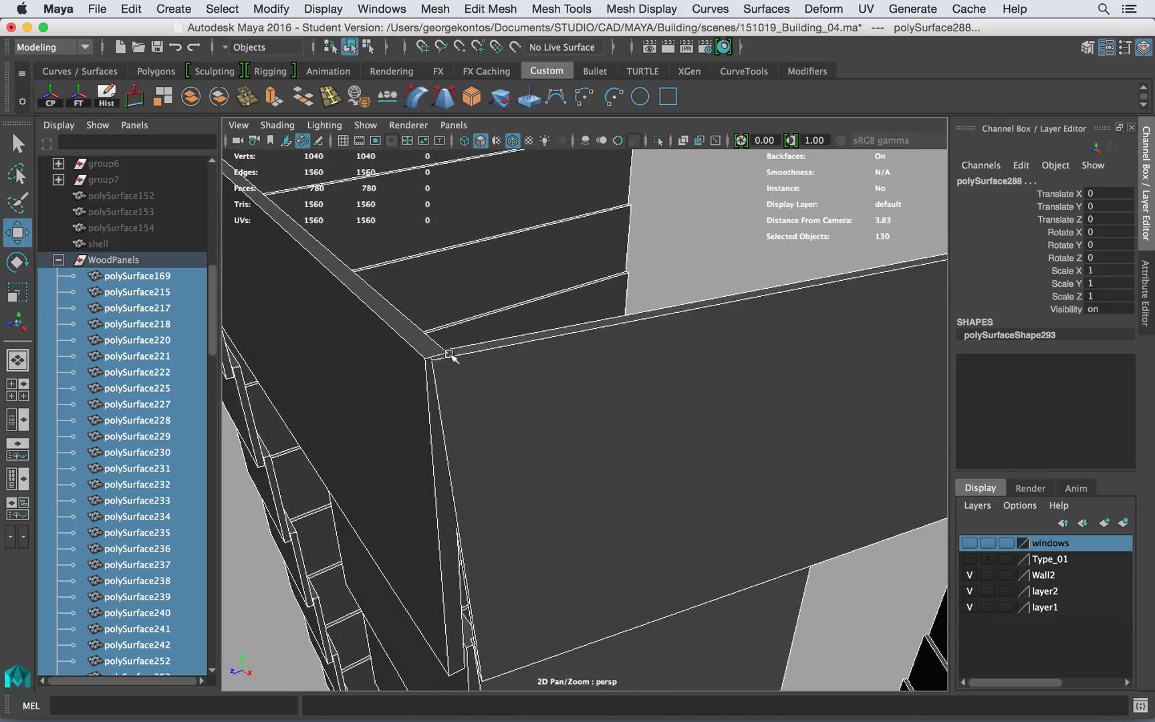
pyautogui.keyDown('alt'); pyautogui.moveTo(528, 350); pyautogui.dragTo(420, 329, button='right'); pyautogui.keyUp('alt')
pyautogui.keyDown('alt'); pyautogui.moveTo(481, 372); pyautogui.dragTo(541, 436); pyautogui.keyUp('alt')
pyautogui.scroll(-5, 565, 344)
pyautogui.keyDown('alt'); pyautogui.moveTo(536, 488); pyautogui.dragTo(522, 460); pyautogui.keyUp('alt')
# Step: Select the panels of the straight wall beside the angled one in the top view and combine them into one mesh
pyautogui.press('space')
pyautogui.keyDown('alt'); pyautogui.moveTo(523, 460); pyautogui.dragTo(614, 297, button='middle'); pyautogui.keyUp('alt')
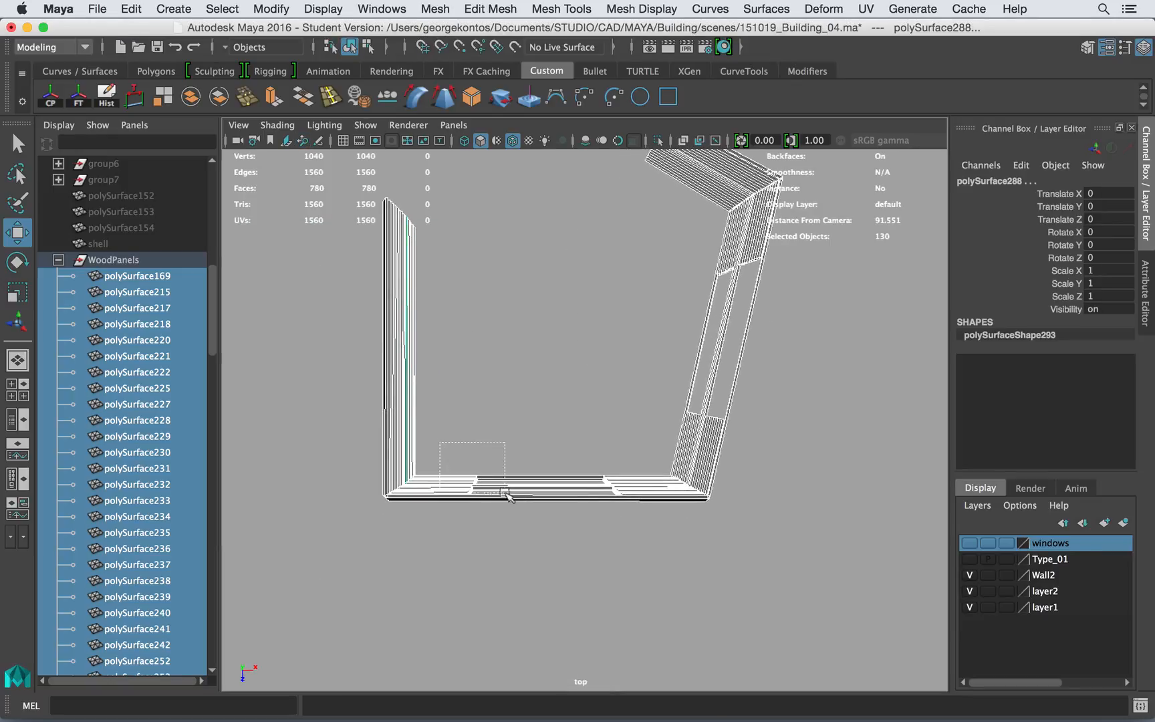
pyautogui.moveTo(641, 545); pyautogui.dragTo(546, 273)
pyautogui.press('space')
pyautogui.keyDown('alt'); pyautogui.moveTo(552, 367); pyautogui.dragTo(545, 487); pyautogui.keyUp('alt')
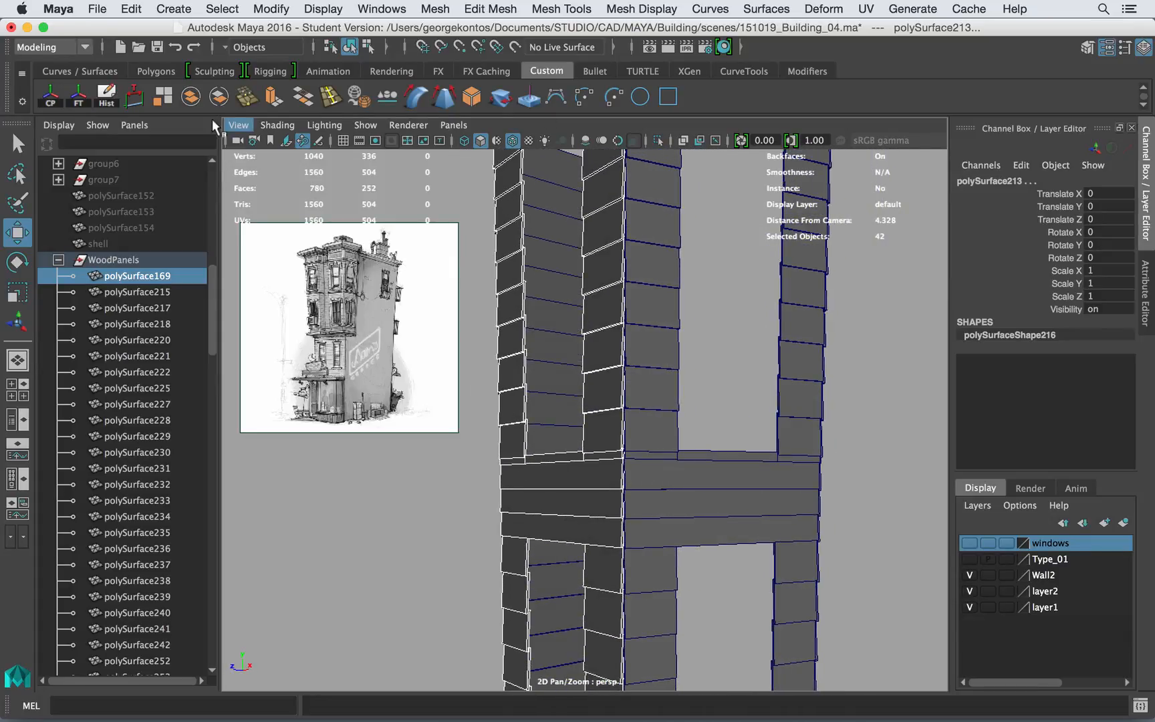
pyautogui.click(195, 105)
pyautogui.press('f')
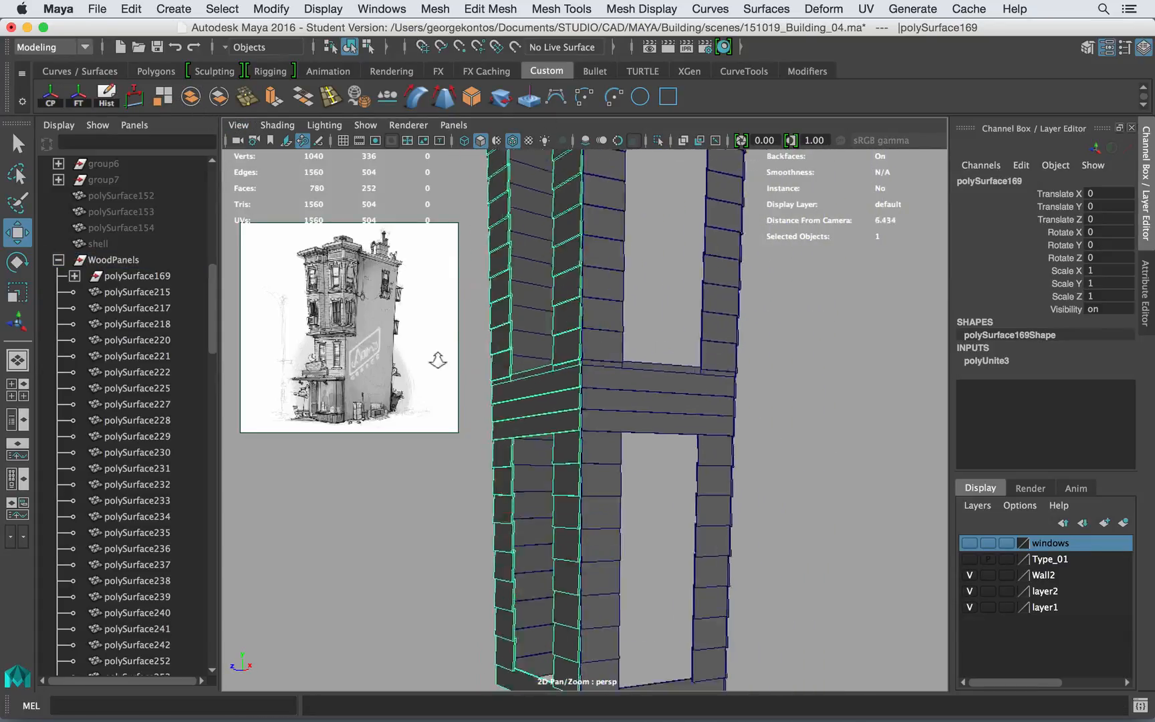
# Step: Move the combined wall 0.009 along Z in the top view
pyautogui.click(53, 95)
pyautogui.keyDown('alt'); pyautogui.moveTo(428, 318); pyautogui.dragTo(505, 321); pyautogui.keyUp('alt')
pyautogui.press('space')
pyautogui.moveTo(505, 320); pyautogui.dragTo(449, 324)
pyautogui.keyDown('alt'); pyautogui.moveTo(472, 348); pyautogui.dragTo(421, 261, button='middle'); pyautogui.keyUp('alt')
pyautogui.keyDown('alt'); pyautogui.moveTo(421, 261); pyautogui.dragTo(464, 314, button='right'); pyautogui.keyUp('alt')
pyautogui.moveTo(455, 472); pyautogui.dragTo(457, 475)
pyautogui.keyDown('alt'); pyautogui.moveTo(535, 434); pyautogui.dragTo(451, 435, button='middle'); pyautogui.keyUp('alt')
# Step: Adjust the vertices at one end of the combined wall along X to fit the adjoining wall's corner
pyautogui.moveTo(544, 242); pyautogui.dragTo(464, 240, button='right')
pyautogui.moveTo(487, 234); pyautogui.dragTo(701, 462)
pyautogui.press('space')
pyautogui.moveTo(624, 471); pyautogui.dragTo(622, 328)
pyautogui.keyDown('alt'); pyautogui.moveTo(629, 334); pyautogui.dragTo(749, 388, button='right'); pyautogui.keyUp('alt')
pyautogui.keyDown('alt'); pyautogui.moveTo(628, 394); pyautogui.dragTo(619, 611); pyautogui.keyUp('alt')
pyautogui.keyDown('alt'); pyautogui.moveTo(639, 438); pyautogui.dragTo(655, 588); pyautogui.keyUp('alt')
pyautogui.keyDown('alt'); pyautogui.moveTo(645, 271); pyautogui.dragTo(572, 473, button='right'); pyautogui.keyUp('alt')
pyautogui.keyDown('alt'); pyautogui.moveTo(639, 452); pyautogui.dragTo(580, 421, button='right'); pyautogui.keyUp('alt')
pyautogui.keyDown('alt'); pyautogui.moveTo(580, 422); pyautogui.dragTo(562, 310); pyautogui.keyUp('alt')
pyautogui.moveTo(554, 244); pyautogui.dragTo(628, 220, button='right')
# Step: Shift the column of vertices at the combined wall's opposite vertical edge slightly along X to meet its corner
pyautogui.keyDown('alt'); pyautogui.moveTo(623, 239); pyautogui.dragTo(535, 278); pyautogui.keyUp('alt')
pyautogui.click(604, 247)
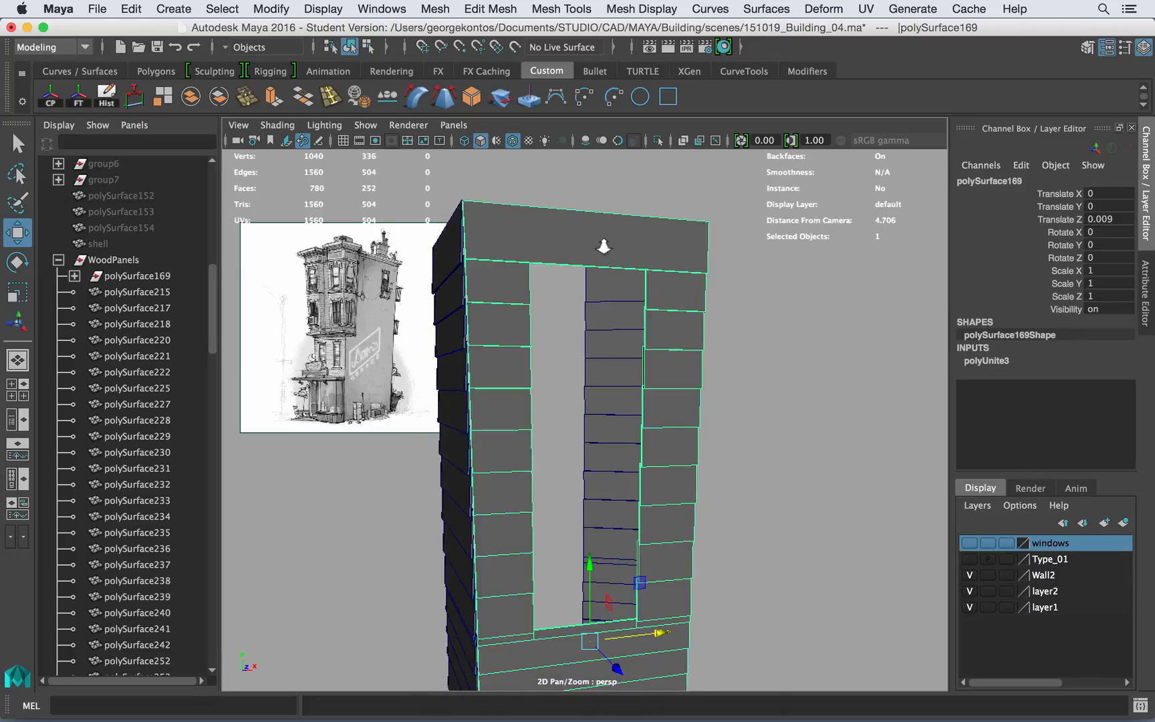
pyautogui.keyDown('alt'); pyautogui.moveTo(604, 247); pyautogui.dragTo(598, 190, button='right'); pyautogui.keyUp('alt')
pyautogui.moveTo(584, 244); pyautogui.dragTo(528, 246, button='right')
pyautogui.moveTo(485, 193); pyautogui.dragTo(526, 374)
pyautogui.keyDown('alt'); pyautogui.moveTo(547, 508); pyautogui.dragTo(588, 568, button='right'); pyautogui.keyUp('alt')
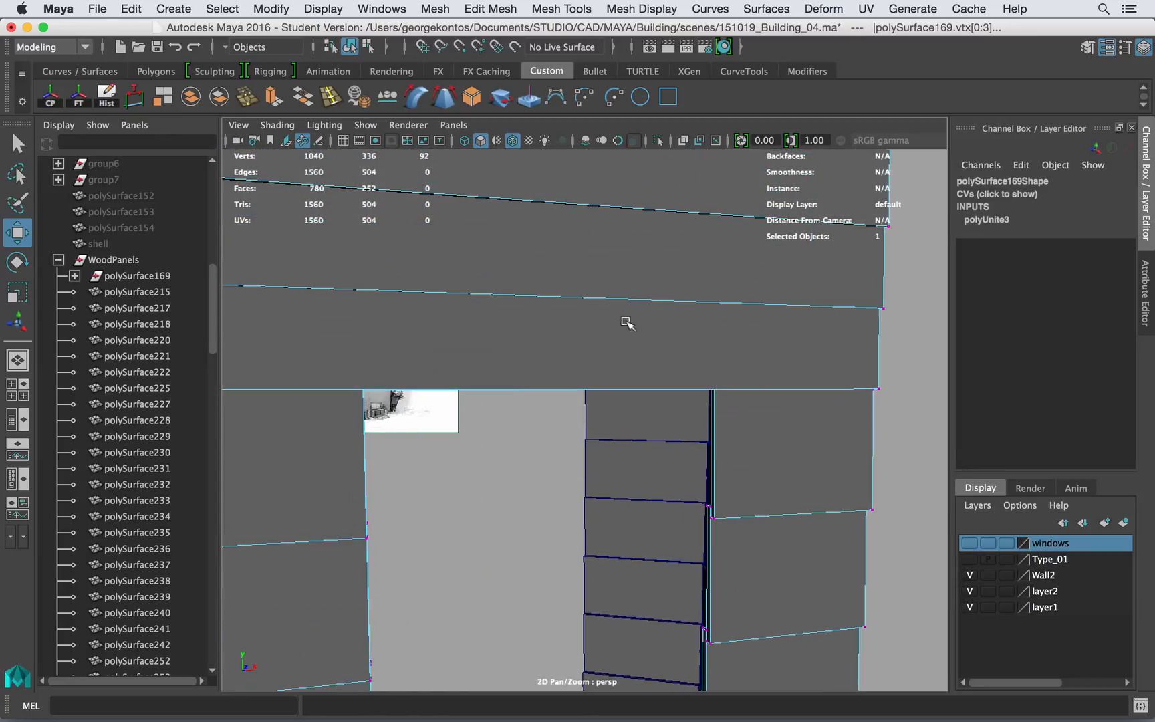
pyautogui.keyDown('alt'); pyautogui.moveTo(626, 322); pyautogui.dragTo(699, 375, button='middle'); pyautogui.keyUp('alt')
pyautogui.keyDown('alt'); pyautogui.moveTo(624, 404); pyautogui.dragTo(638, 425, button='right'); pyautogui.keyUp('alt')
pyautogui.moveTo(562, 278); pyautogui.dragTo(556, 281)
pyautogui.keyDown('alt'); pyautogui.moveTo(782, 327); pyautogui.dragTo(508, 263, button='right'); pyautogui.keyUp('alt')
pyautogui.keyDown('alt'); pyautogui.moveTo(508, 264); pyautogui.dragTo(492, 255, button='middle'); pyautogui.keyUp('alt')
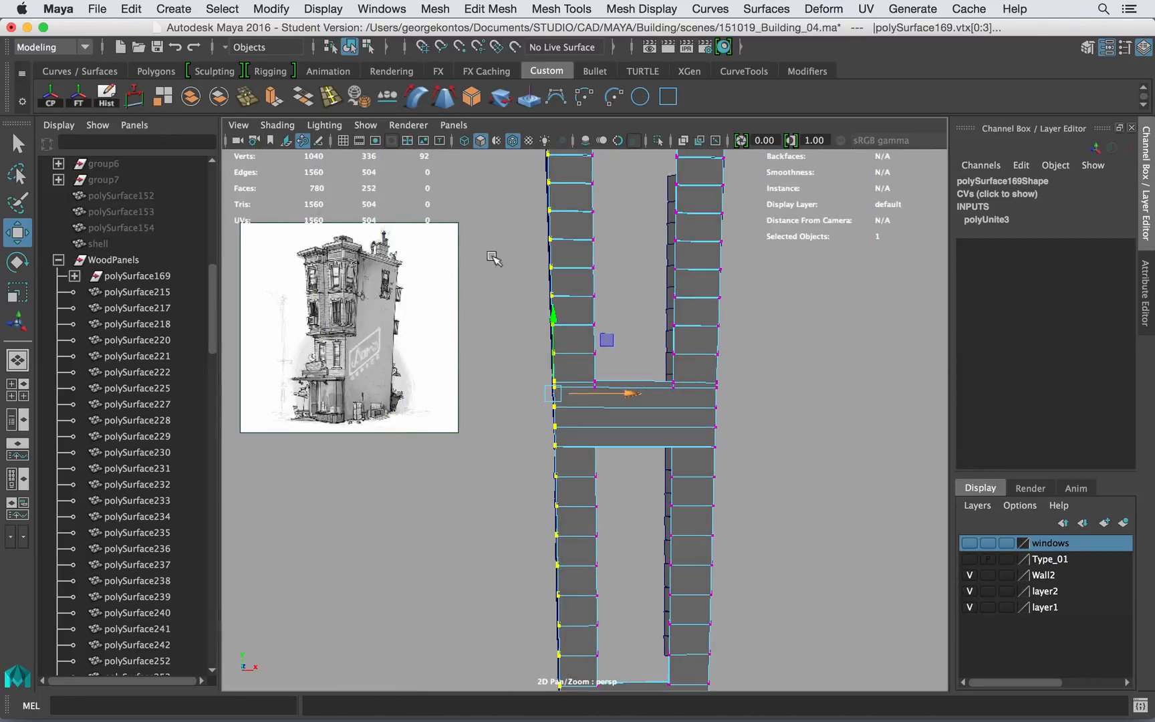
pyautogui.moveTo(579, 209); pyautogui.dragTo(653, 182, button='right')
# Step: Inspect the adjusted corners of the combined wall and separate it back into individual panels
pyautogui.keyDown('alt'); pyautogui.moveTo(514, 249); pyautogui.dragTo(647, 261); pyautogui.keyUp('alt')
pyautogui.keyDown('alt'); pyautogui.moveTo(647, 260); pyautogui.dragTo(638, 369, button='middle'); pyautogui.keyUp('alt')
pyautogui.click(661, 335)
pyautogui.keyDown('alt'); pyautogui.moveTo(662, 335); pyautogui.dragTo(741, 356, button='right'); pyautogui.keyUp('alt')
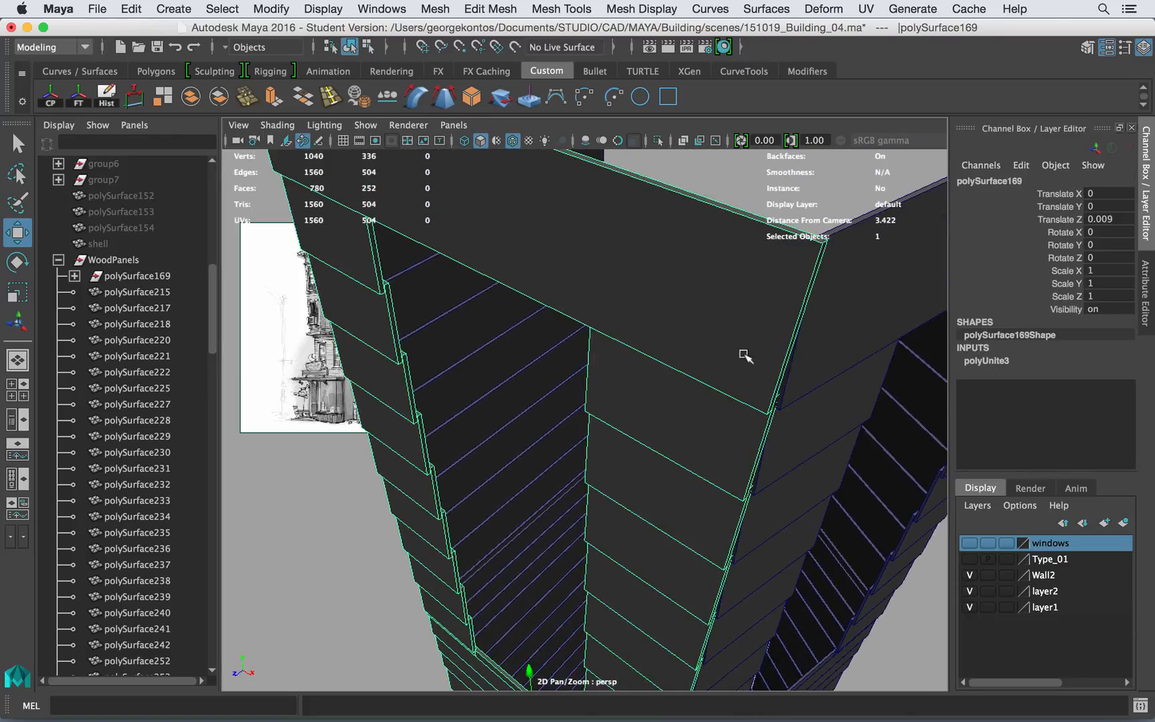
pyautogui.click(844, 298)
pyautogui.keyDown('alt'); pyautogui.moveTo(843, 298); pyautogui.dragTo(637, 309, button='right'); pyautogui.keyUp('alt')
pyautogui.keyDown('alt'); pyautogui.moveTo(637, 309); pyautogui.dragTo(634, 265); pyautogui.keyUp('alt')
pyautogui.keyDown('alt'); pyautogui.moveTo(613, 275); pyautogui.dragTo(496, 255, button='right'); pyautogui.keyUp('alt')
pyautogui.click(579, 305)
pyautogui.click(604, 318)
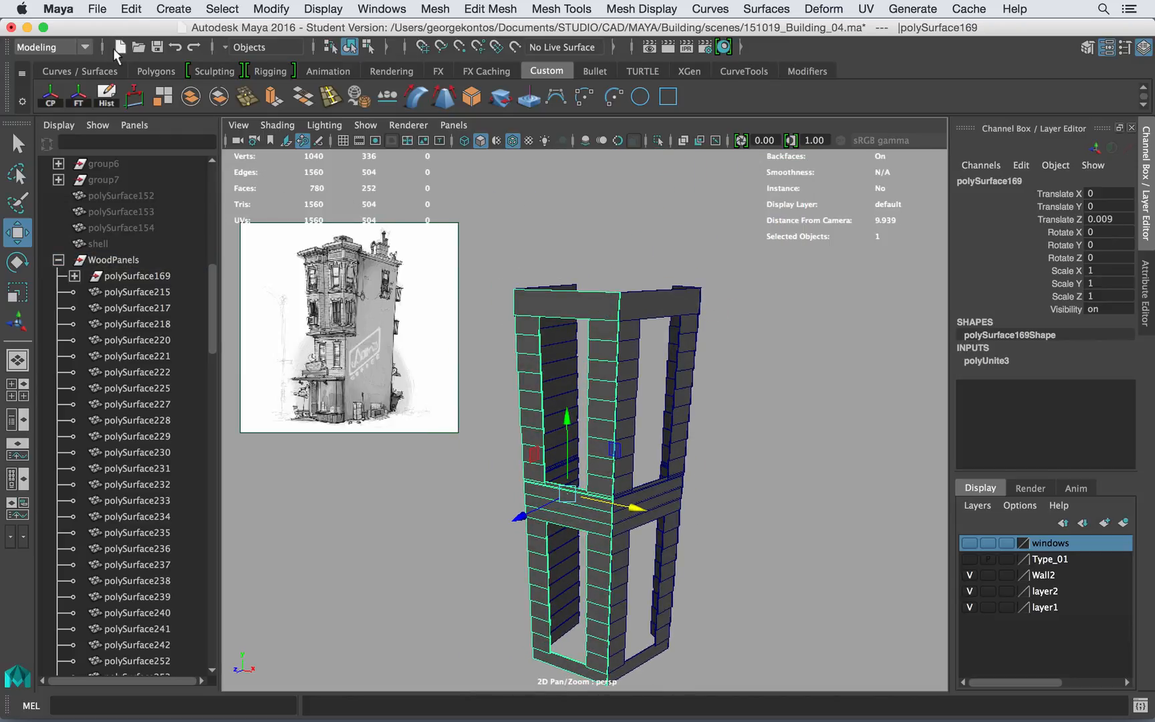
pyautogui.click(218, 97)
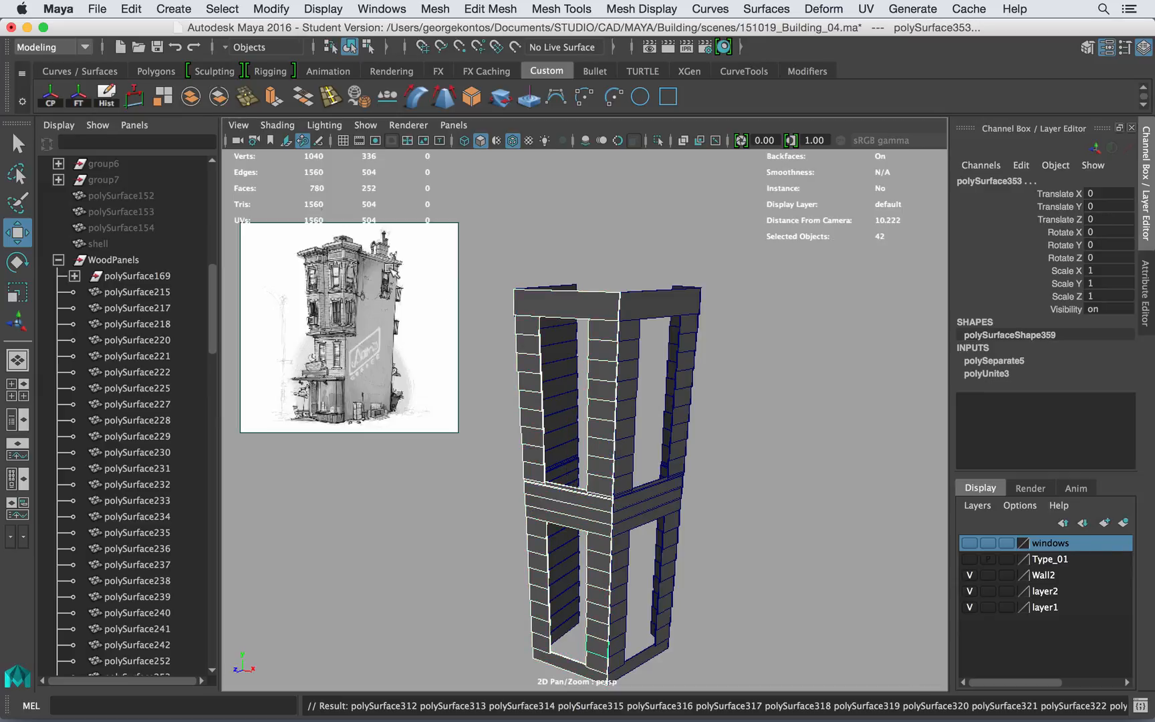
# Step: Select all the wall panels, delete their construction history and center their pivots
pyautogui.keyDown('alt'); pyautogui.moveTo(629, 269); pyautogui.dragTo(601, 256); pyautogui.keyUp('alt')
pyautogui.click(492, 306)
pyautogui.click(137, 275)
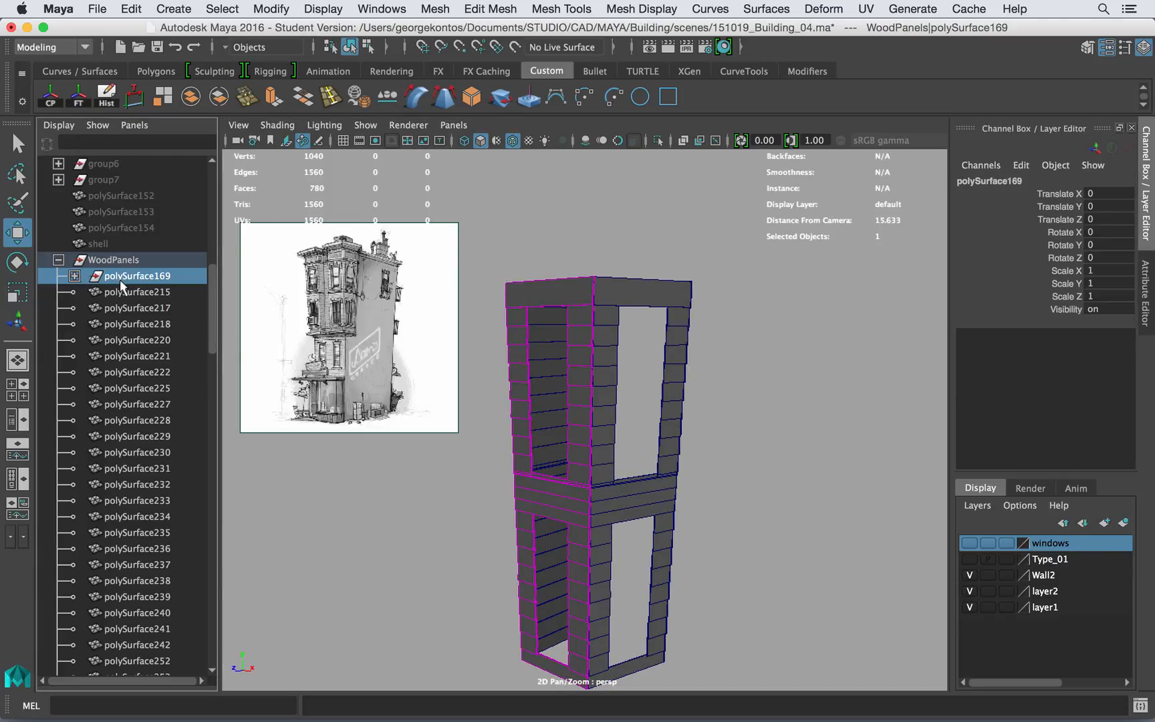
pyautogui.keyDown('alt'); pyautogui.moveTo(560, 329); pyautogui.dragTo(628, 333); pyautogui.keyUp('alt')
pyautogui.keyDown('alt'); pyautogui.moveTo(628, 333); pyautogui.dragTo(554, 318, button='right'); pyautogui.keyUp('alt')
pyautogui.moveTo(503, 271); pyautogui.dragTo(734, 638)
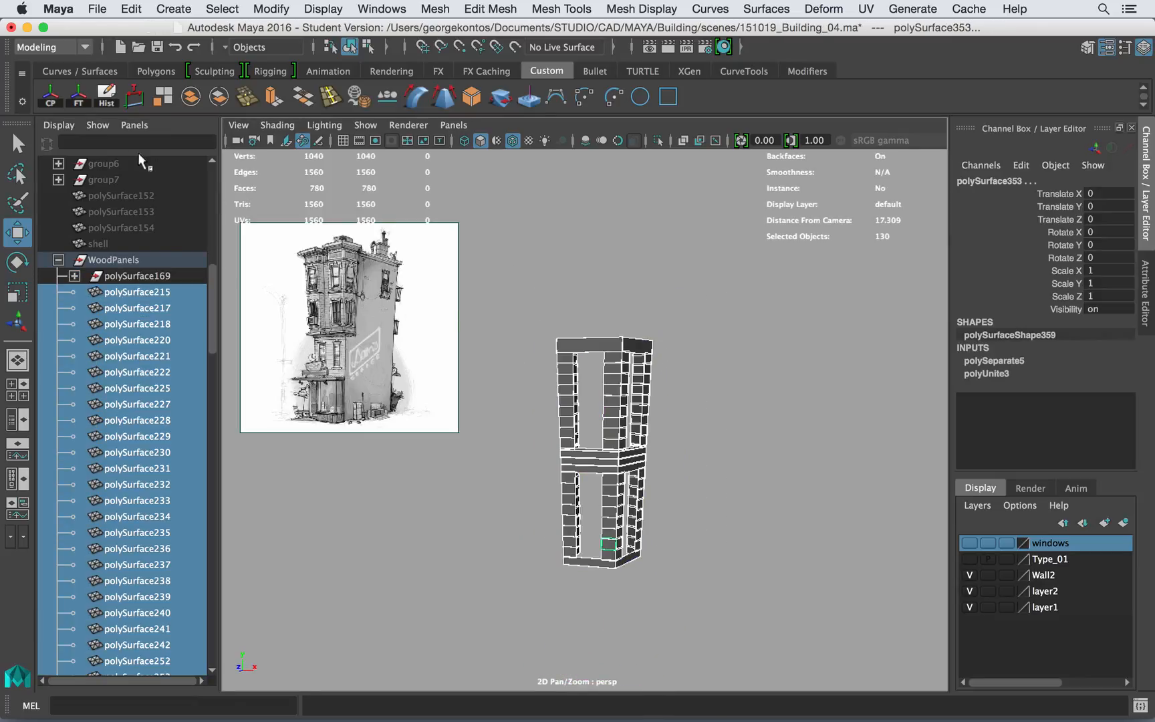
pyautogui.click(106, 97)
pyautogui.click(52, 100)
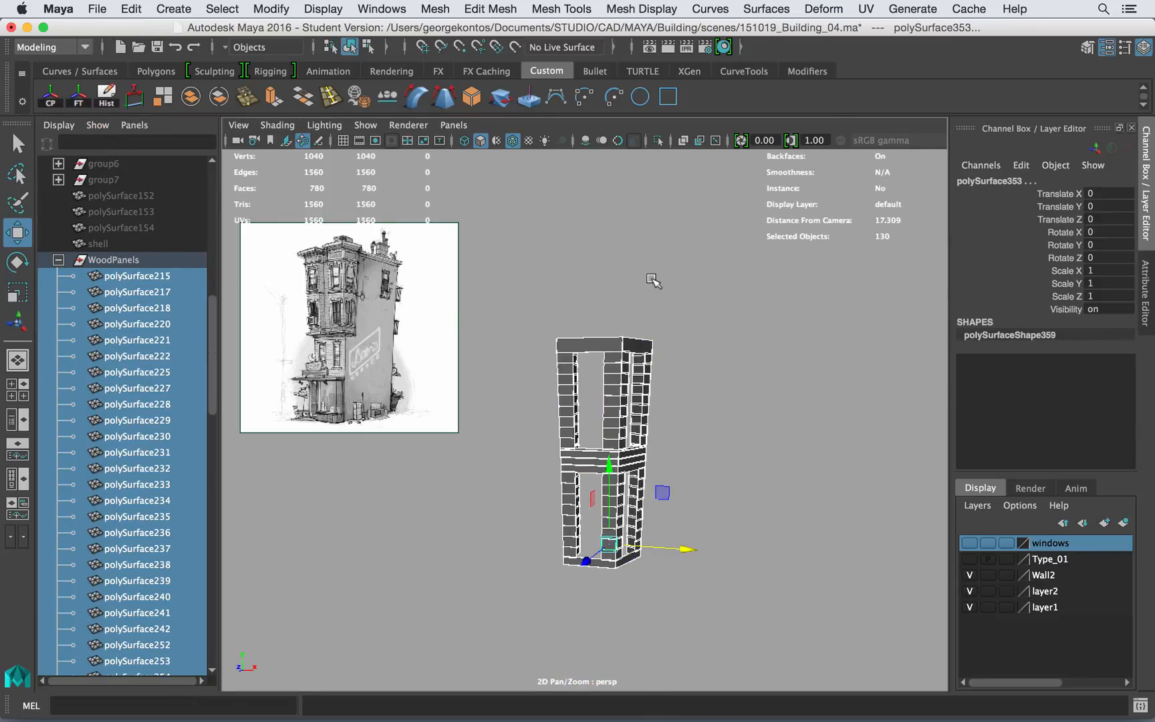
# Step: Check which panels belong to the WoodPanels group and which to the separate polySurface169 group
pyautogui.click(653, 284)
pyautogui.click(127, 261)
pyautogui.click(139, 275)
pyautogui.moveTo(209, 299); pyautogui.dragTo(220, 627)
pyautogui.keyDown('shift'); pyautogui.click(156, 610); pyautogui.keyUp('shift')
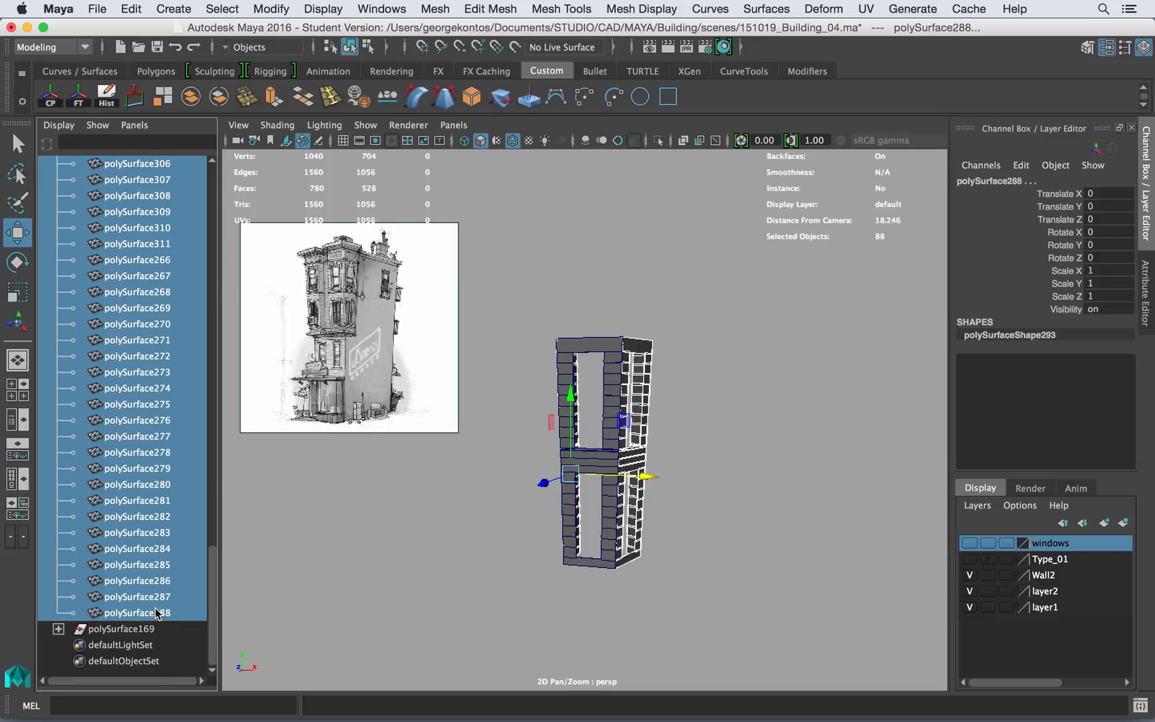
pyautogui.click(123, 629)
pyautogui.click(55, 629)
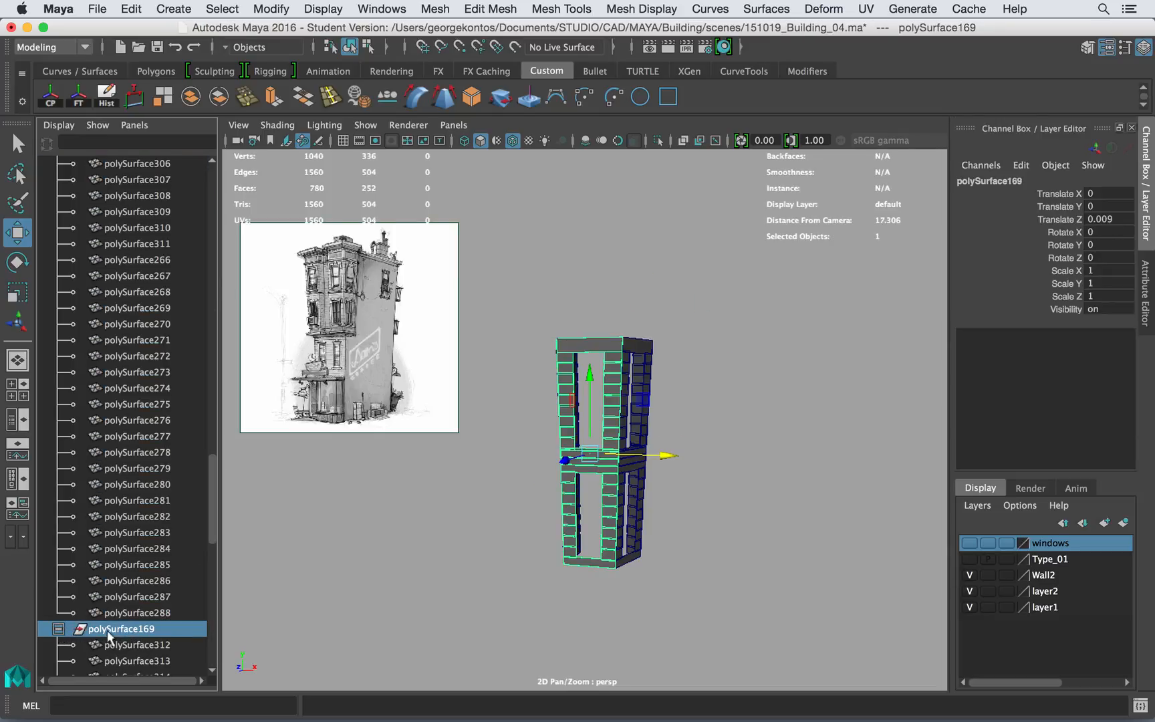
pyautogui.moveTo(208, 536); pyautogui.dragTo(204, 574)
pyautogui.click(58, 340)
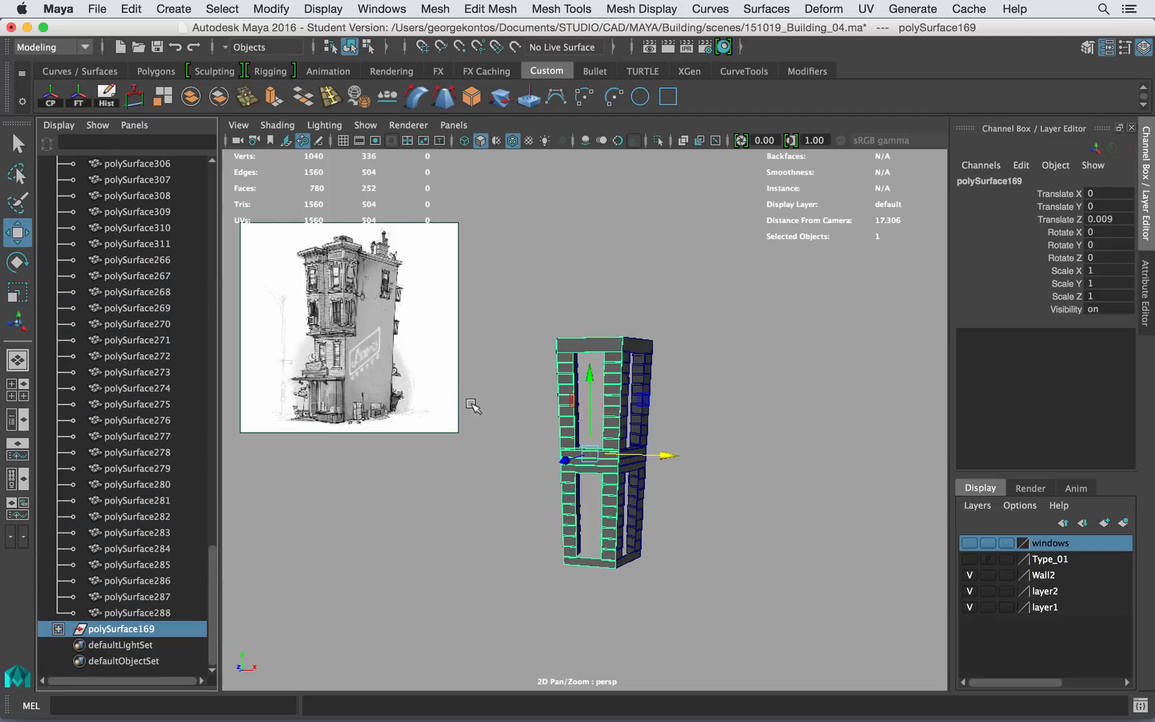
pyautogui.keyDown('alt'); pyautogui.moveTo(472, 402); pyautogui.dragTo(534, 406); pyautogui.keyUp('alt')
# Step: Ungroup polySurface169 to release its individual panels
pyautogui.click(112, 631)
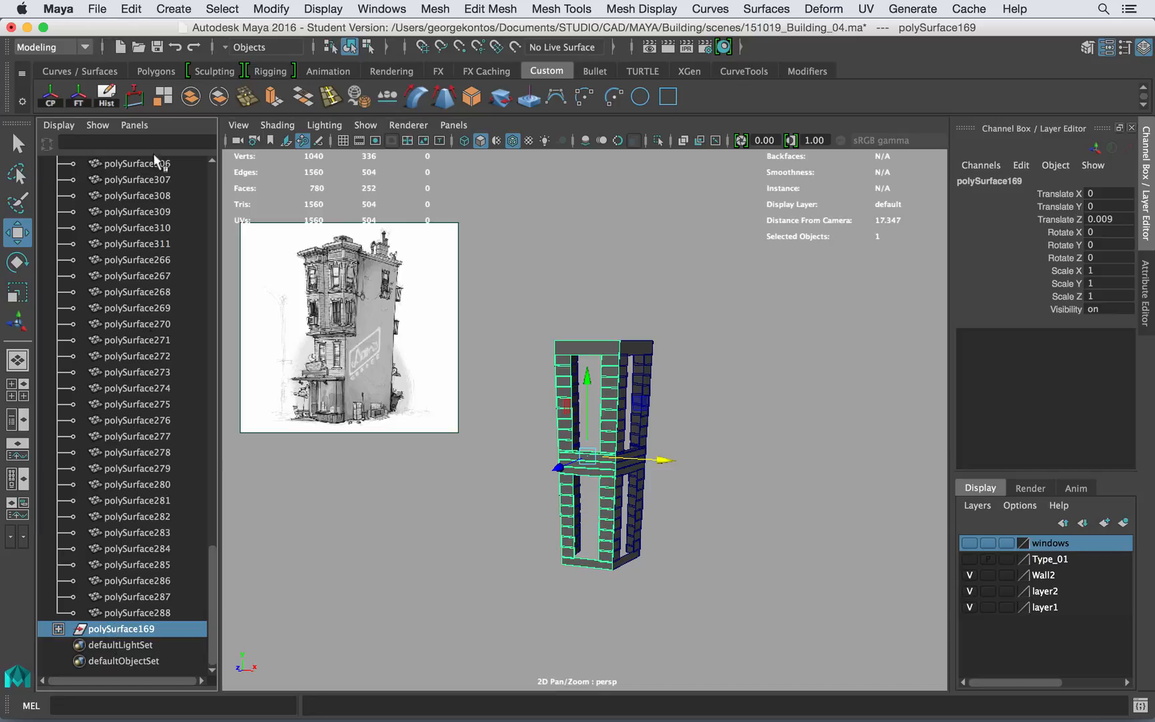
pyautogui.click(96, 5)
pyautogui.moveTo(129, 7)
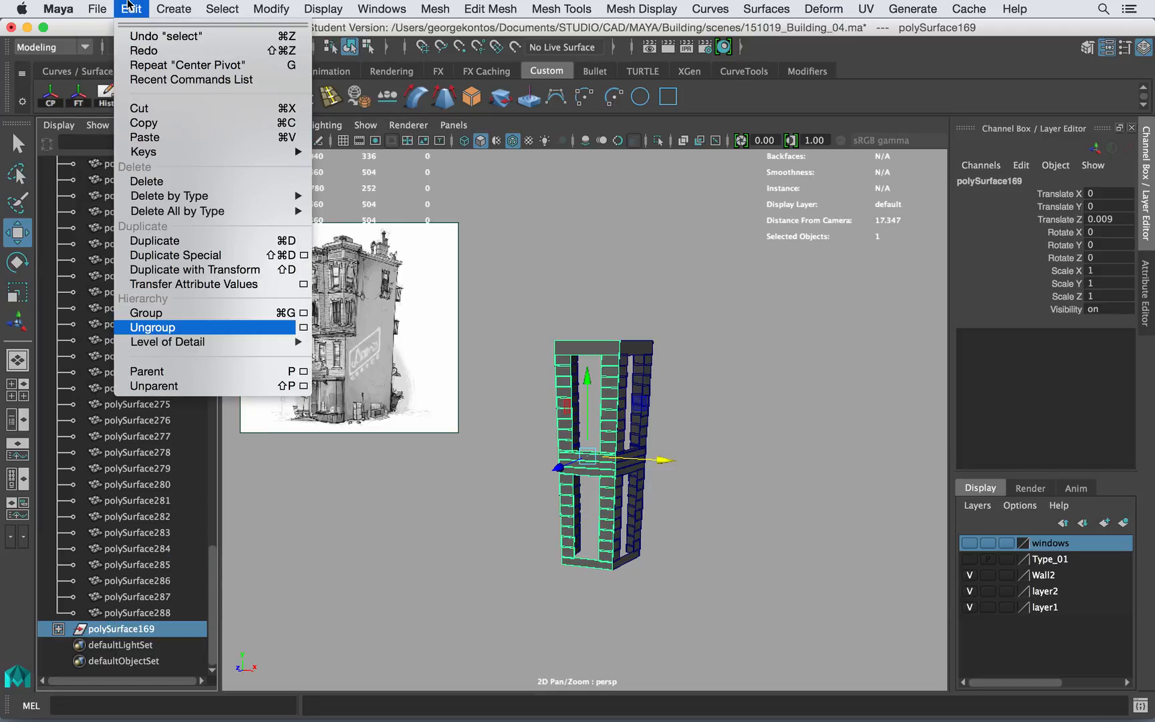
pyautogui.click(148, 327)
pyautogui.click(346, 442)
# Step: Parent the loose panels polySurface312 through polySurface353 to the WoodPanels group and select the group to check its contents
pyautogui.moveTo(210, 490); pyautogui.dragTo(233, 269)
pyautogui.click(114, 405)
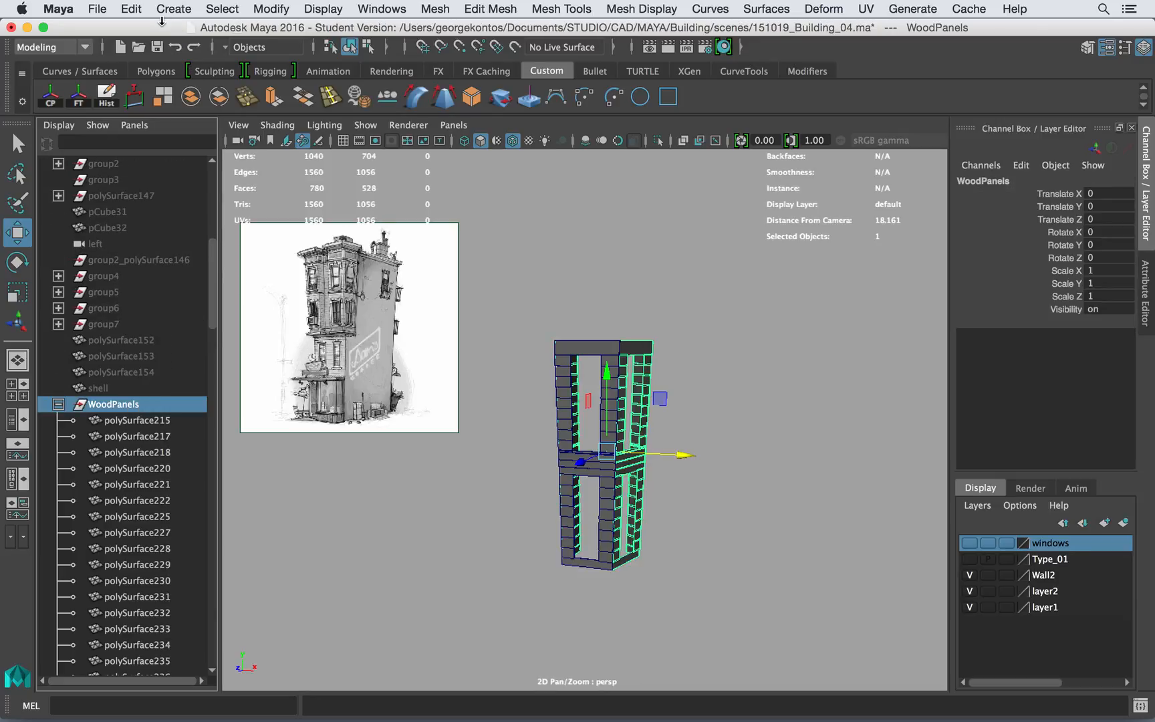
pyautogui.moveTo(220, 301); pyautogui.dragTo(218, 696)
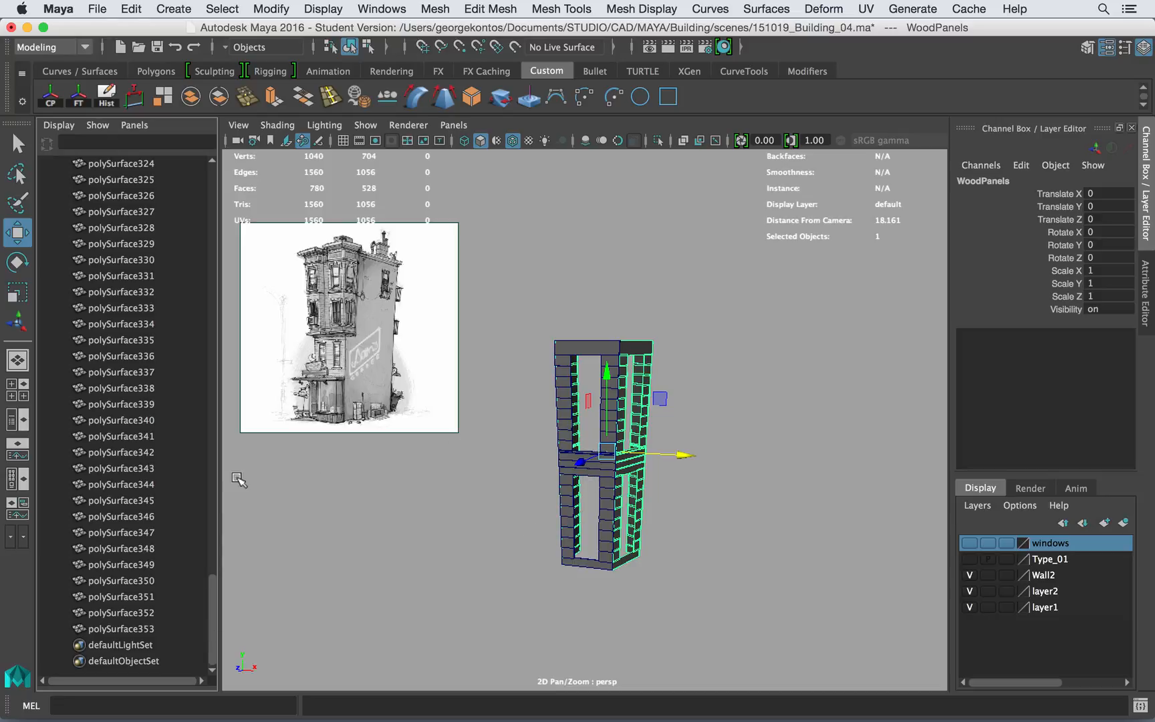
pyautogui.click(168, 631)
pyautogui.moveTo(217, 599); pyautogui.dragTo(214, 245)
pyautogui.keyDown('shift'); pyautogui.click(120, 564); pyautogui.keyUp('shift')
pyautogui.click(58, 452)
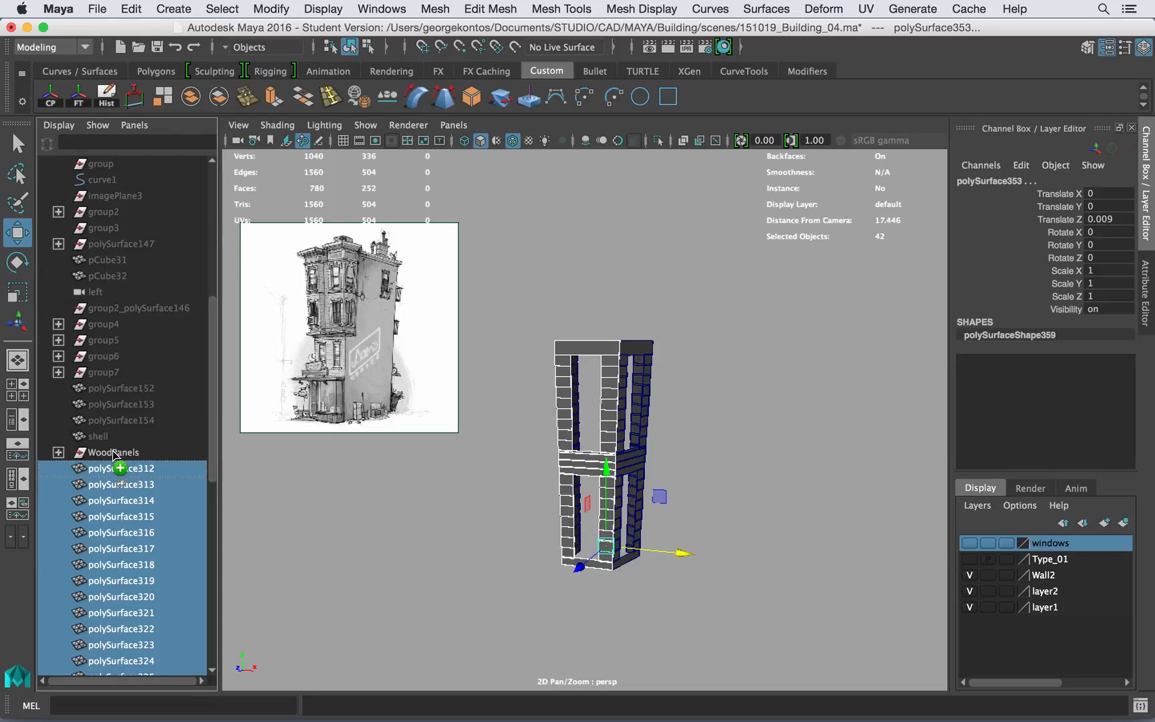
pyautogui.moveTo(114, 454); pyautogui.dragTo(114, 456)
pyautogui.click(114, 628)
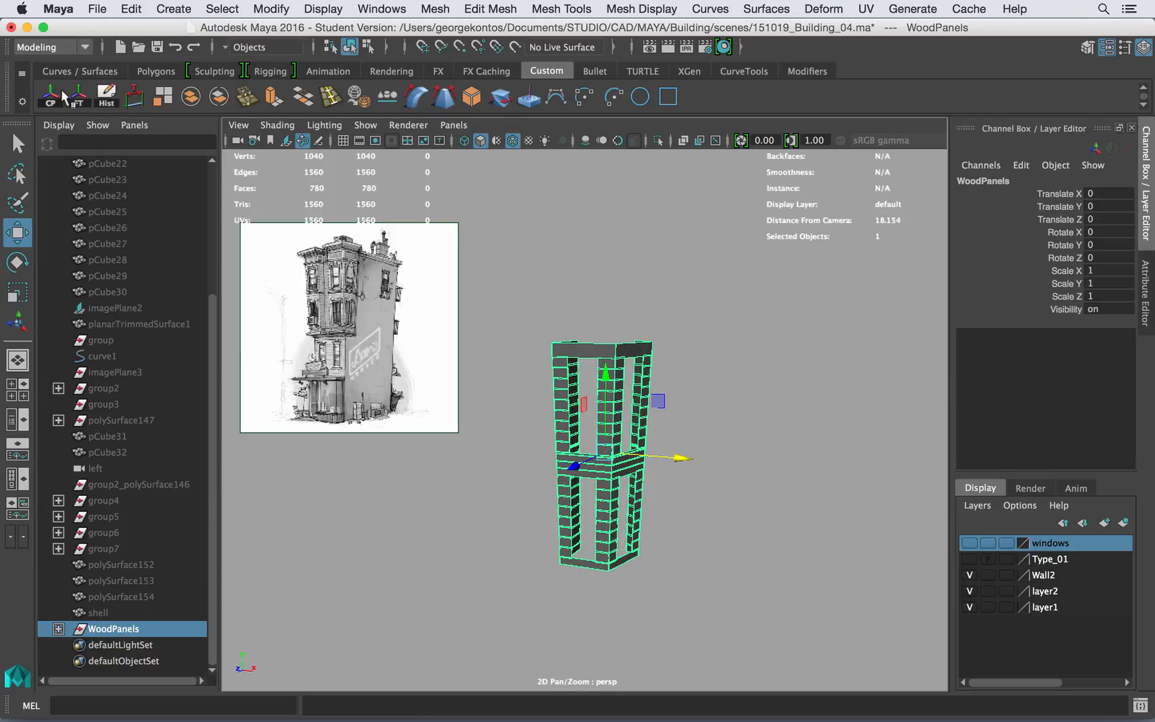
pyautogui.click(58, 628)
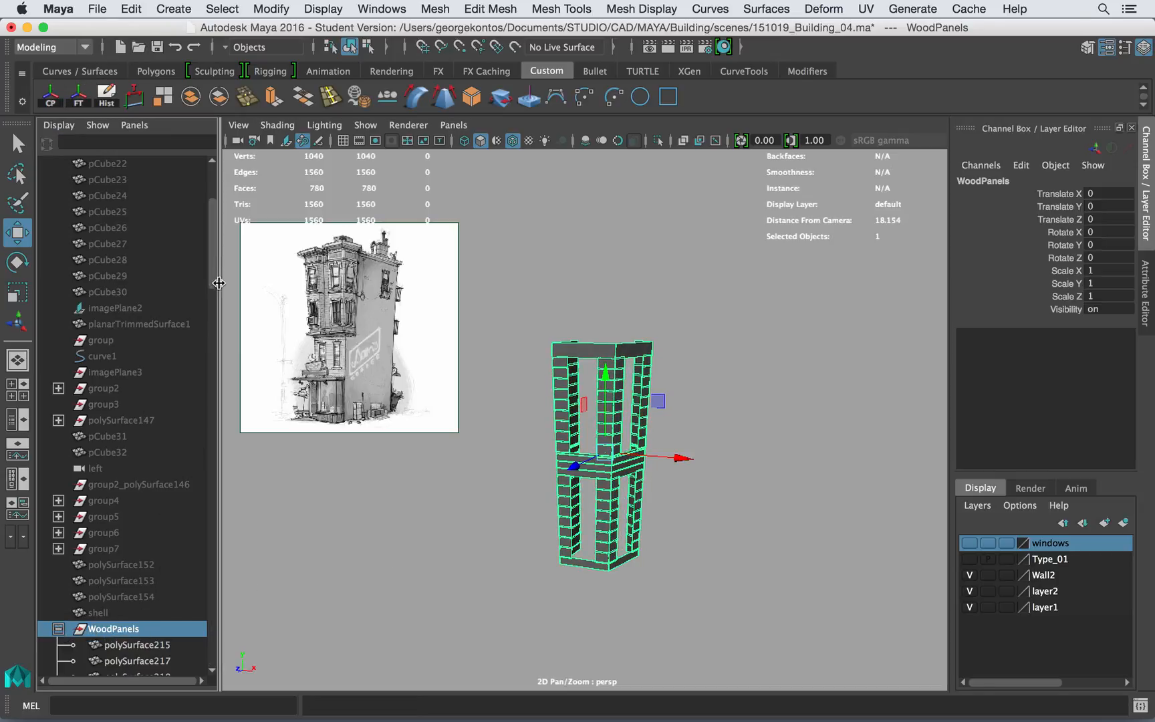
# Step: Select all the panels of the tower and examine the upper wall corner up close
pyautogui.scroll(-15, 210, 297)
pyautogui.moveTo(206, 643); pyautogui.dragTo(208, 667)
pyautogui.click(559, 281)
pyautogui.moveTo(555, 284); pyautogui.dragTo(685, 623)
pyautogui.scroll(5, 690, 404)
pyautogui.keyDown('alt'); pyautogui.moveTo(689, 404); pyautogui.dragTo(745, 439, button='right'); pyautogui.keyUp('alt')
pyautogui.keyDown('alt'); pyautogui.moveTo(745, 438); pyautogui.dragTo(695, 433); pyautogui.keyUp('alt')
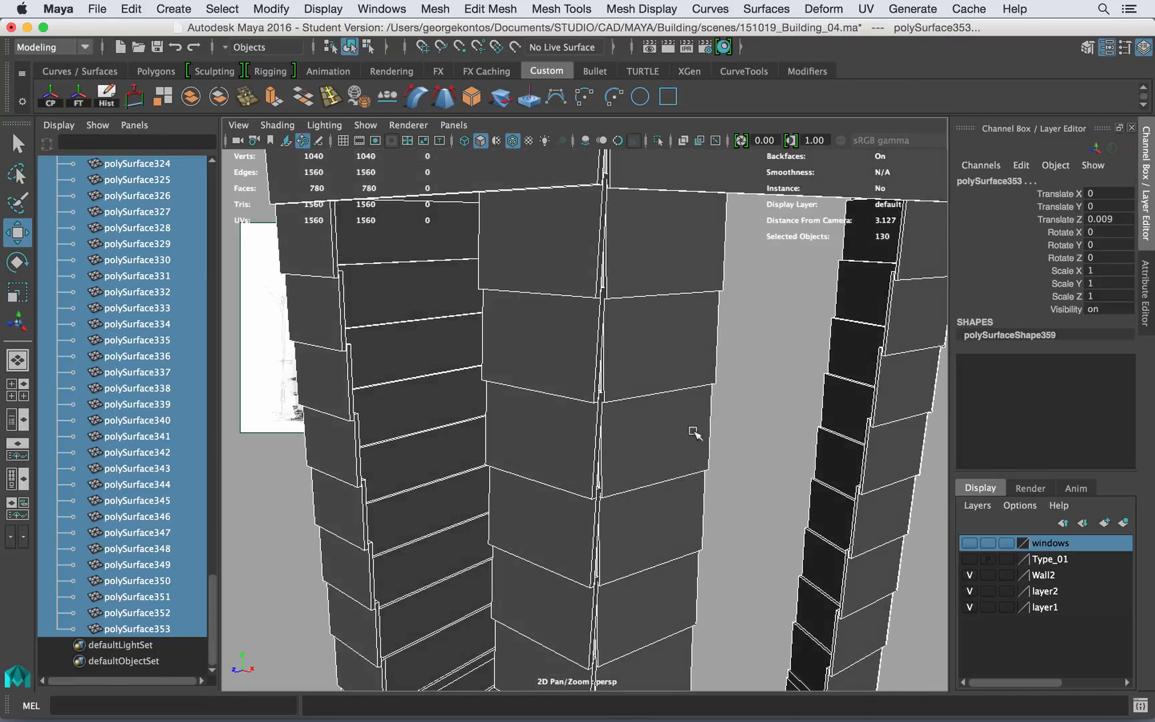
pyautogui.keyDown('alt'); pyautogui.moveTo(695, 433); pyautogui.dragTo(692, 635, button='middle'); pyautogui.keyUp('alt')
pyautogui.keyDown('alt'); pyautogui.moveTo(593, 346); pyautogui.dragTo(660, 349, button='right'); pyautogui.keyUp('alt')
pyautogui.keyDown('alt'); pyautogui.moveTo(661, 350); pyautogui.dragTo(696, 330, button='middle'); pyautogui.keyUp('alt')
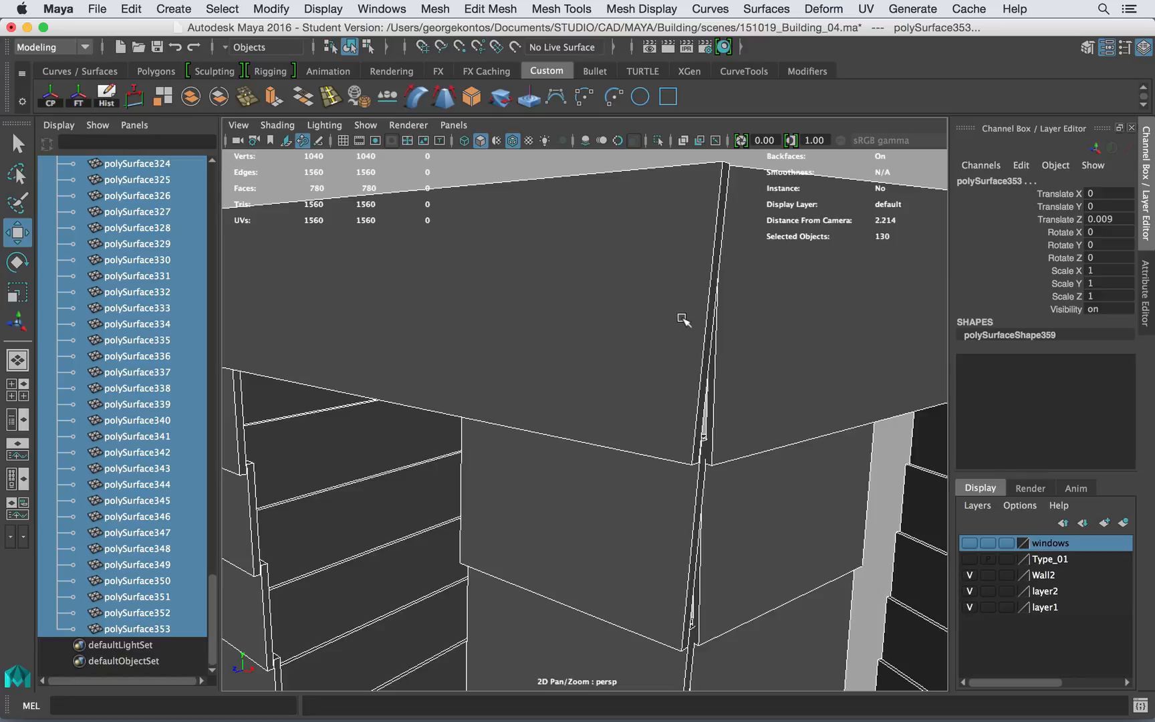
pyautogui.keyDown('alt'); pyautogui.moveTo(683, 320); pyautogui.dragTo(652, 327, button='right'); pyautogui.keyUp('alt')
pyautogui.keyDown('alt'); pyautogui.moveTo(653, 327); pyautogui.dragTo(646, 319); pyautogui.keyUp('alt')
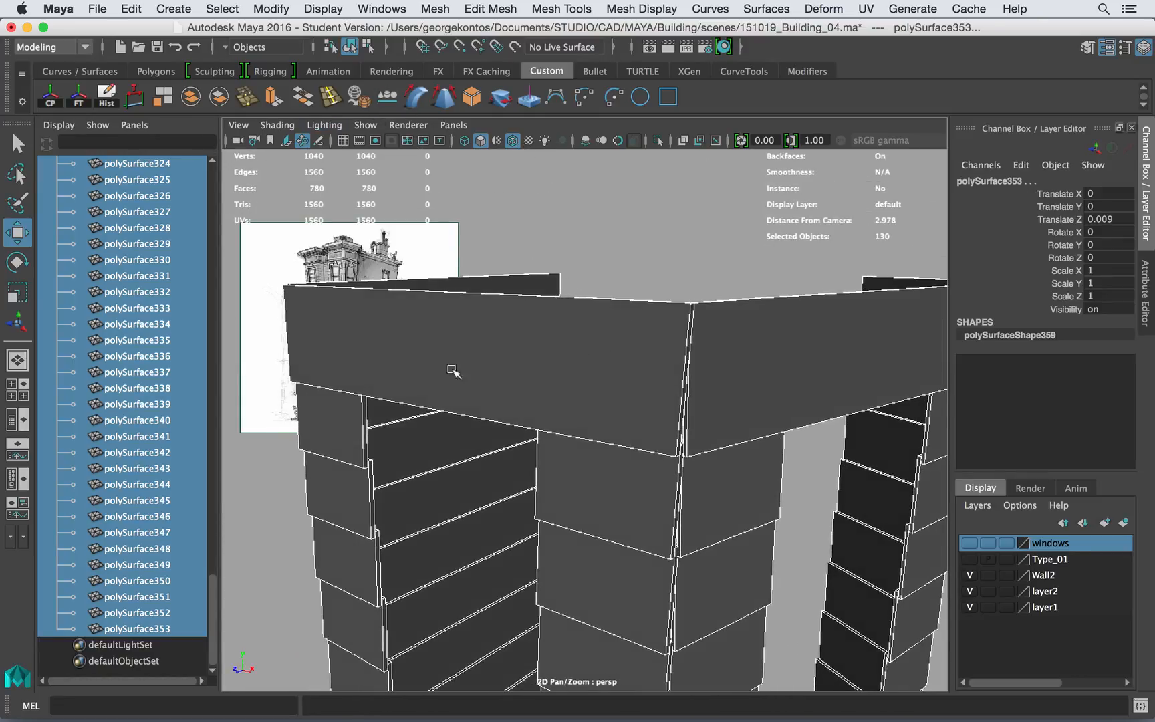
# Step: Reset the Bevel options and bevel the selected wall panels with a width of 0.5
pyautogui.click(417, 7)
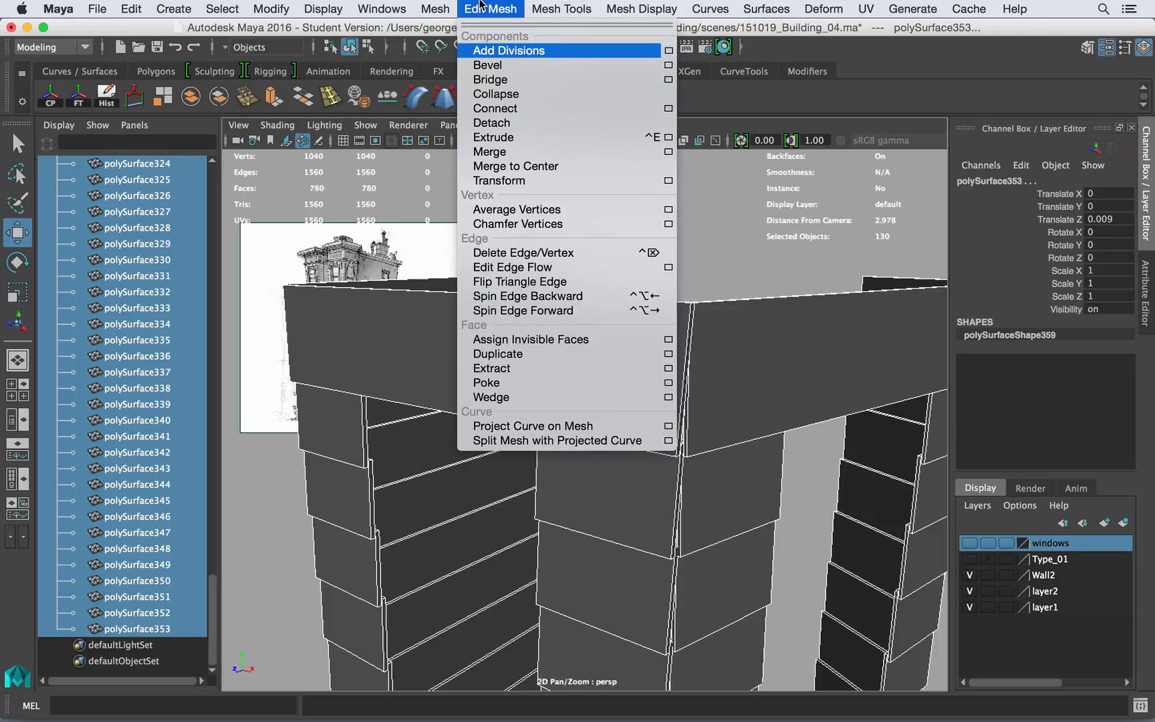
pyautogui.click(668, 66)
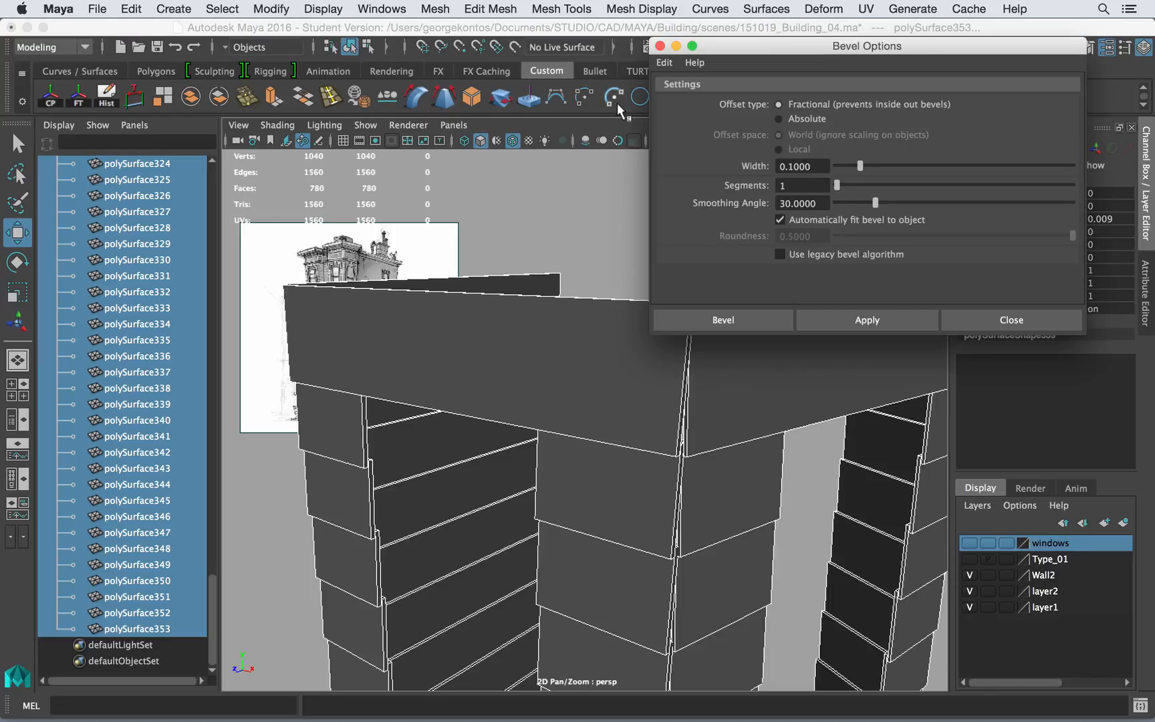
pyautogui.click(664, 62)
pyautogui.click(692, 95)
pyautogui.click(847, 324)
pyautogui.keyDown('alt'); pyautogui.moveTo(460, 332); pyautogui.dragTo(468, 341, button='right'); pyautogui.keyUp('alt')
pyautogui.keyDown('alt'); pyautogui.moveTo(457, 348); pyautogui.dragTo(442, 361, button='middle'); pyautogui.keyUp('alt')
pyautogui.keyDown('alt'); pyautogui.moveTo(445, 363); pyautogui.dragTo(516, 371, button='right'); pyautogui.keyUp('alt')
pyautogui.keyDown('alt'); pyautogui.moveTo(518, 372); pyautogui.dragTo(520, 318); pyautogui.keyUp('alt')
pyautogui.keyDown('alt'); pyautogui.moveTo(519, 318); pyautogui.dragTo(518, 332, button='middle'); pyautogui.keyUp('alt')
pyautogui.keyDown('alt'); pyautogui.moveTo(517, 330); pyautogui.dragTo(530, 322, button='right'); pyautogui.keyUp('alt')
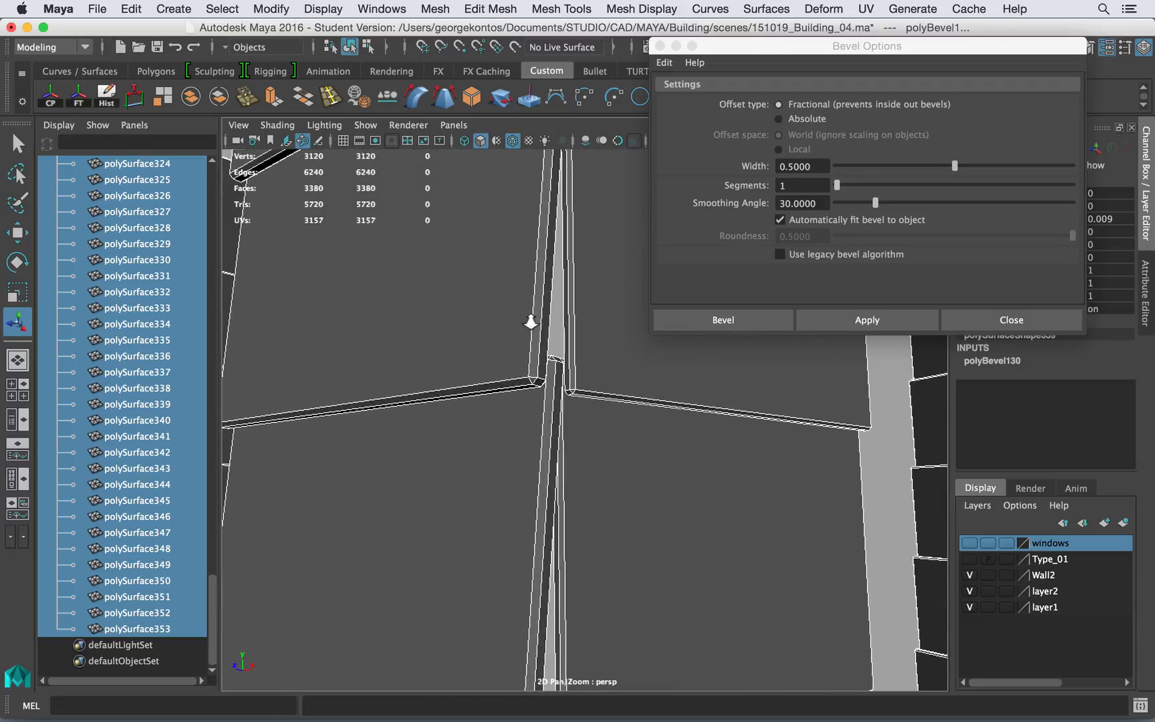
# Step: Set the bevel's fraction to 0.4 and inspect the beveled panel edges at the corner
pyautogui.click(659, 45)
pyautogui.click(822, 268)
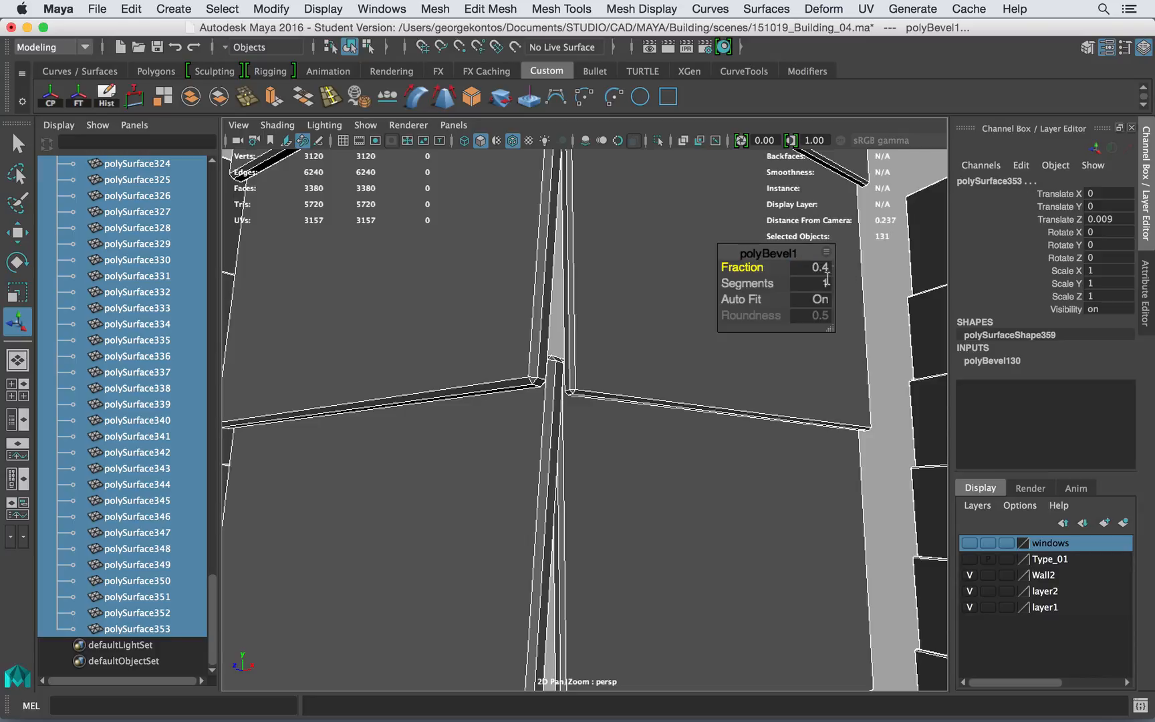
pyautogui.moveTo(828, 333); pyautogui.dragTo(895, 383)
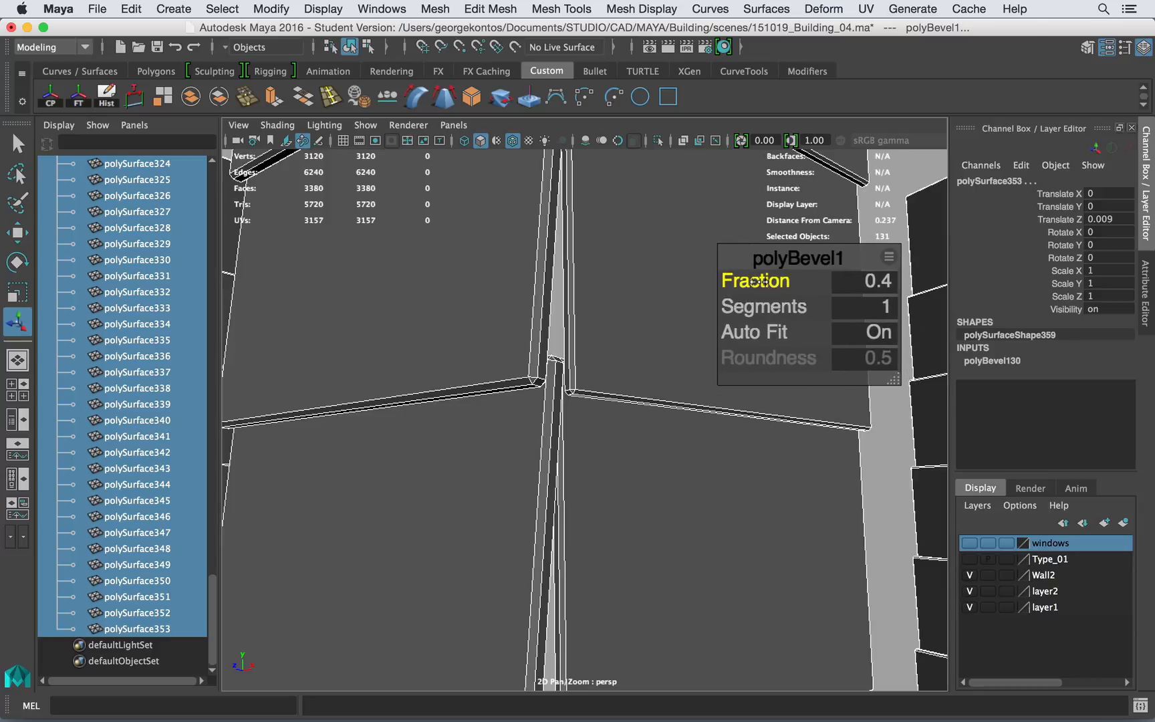
pyautogui.click(896, 220)
pyautogui.keyDown('alt'); pyautogui.moveTo(896, 220); pyautogui.dragTo(744, 310, button='right'); pyautogui.keyUp('alt')
pyautogui.click(536, 319)
pyautogui.keyDown('alt'); pyautogui.moveTo(563, 321); pyautogui.dragTo(588, 366, button='middle'); pyautogui.keyUp('alt')
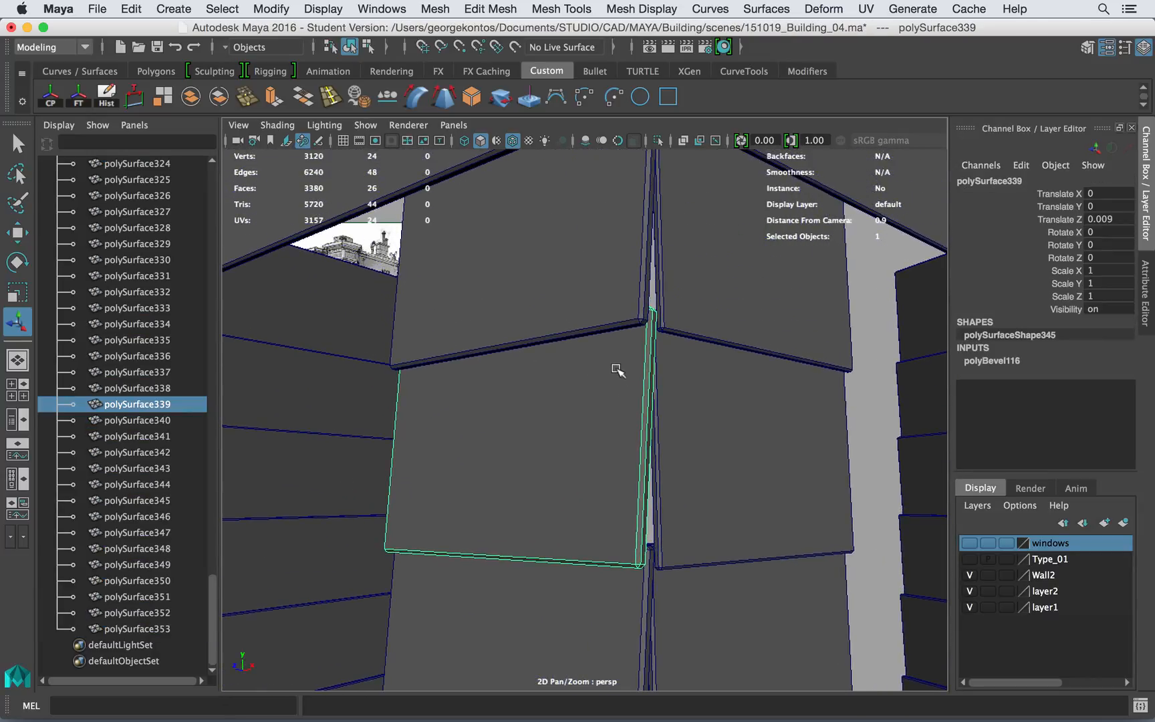
# Step: Undo the fraction change and the bevel on the wall panels
pyautogui.press('z')
pyautogui.press('z')
pyautogui.press('z')
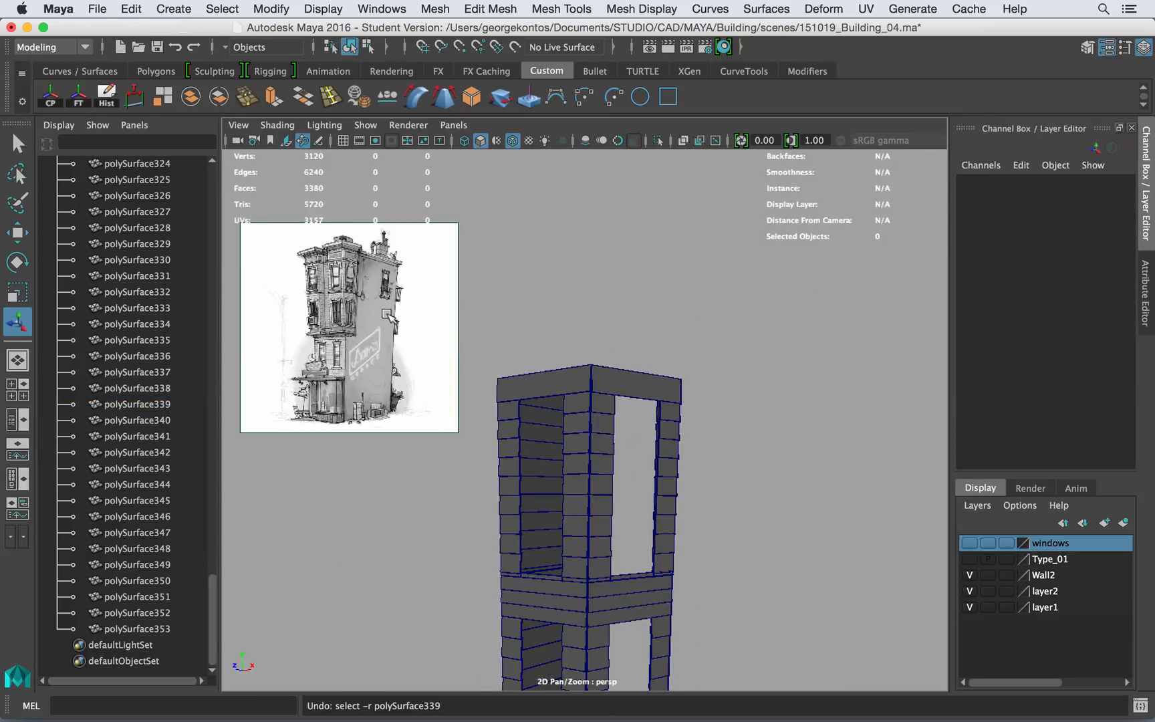
pyautogui.keyDown('alt'); pyautogui.moveTo(393, 320); pyautogui.dragTo(705, 452, button='right'); pyautogui.keyUp('alt')
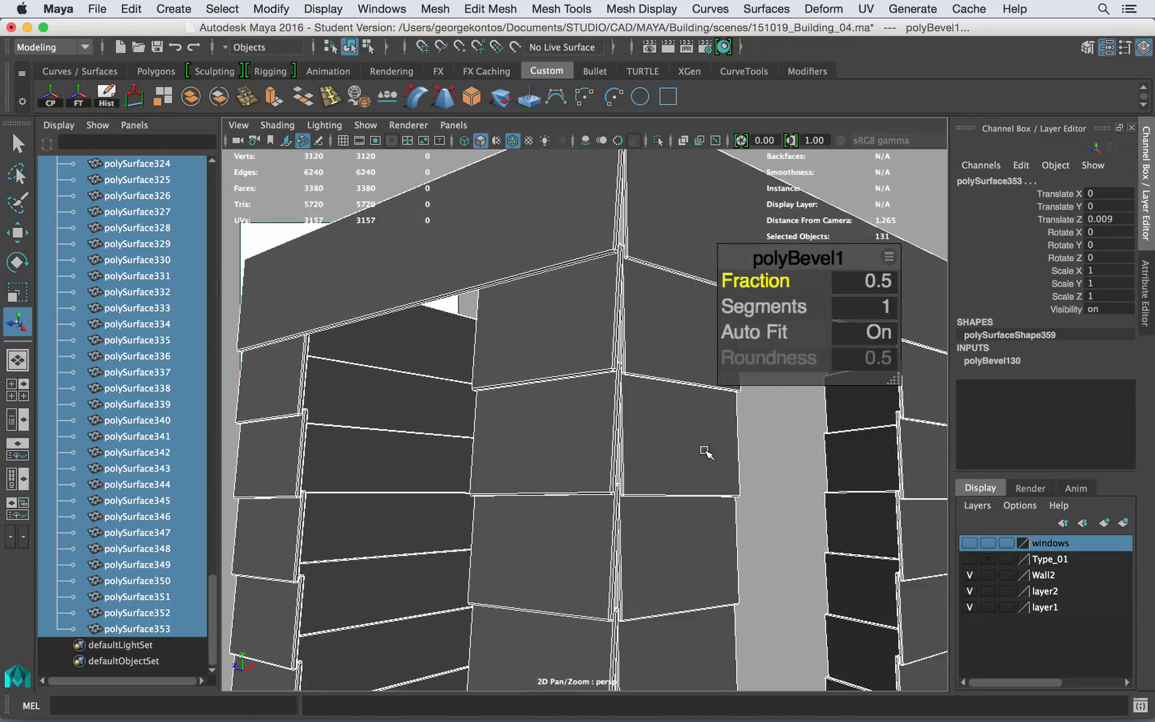
pyautogui.press('z')
pyautogui.press('z')
pyautogui.keyDown('alt'); pyautogui.moveTo(661, 401); pyautogui.dragTo(518, 374, button='right'); pyautogui.keyUp('alt')
pyautogui.keyDown('alt'); pyautogui.moveTo(518, 373); pyautogui.dragTo(538, 231, button='middle'); pyautogui.keyUp('alt')
pyautogui.keyDown('alt'); pyautogui.moveTo(727, 320); pyautogui.dragTo(546, 337, button='right'); pyautogui.keyUp('alt')
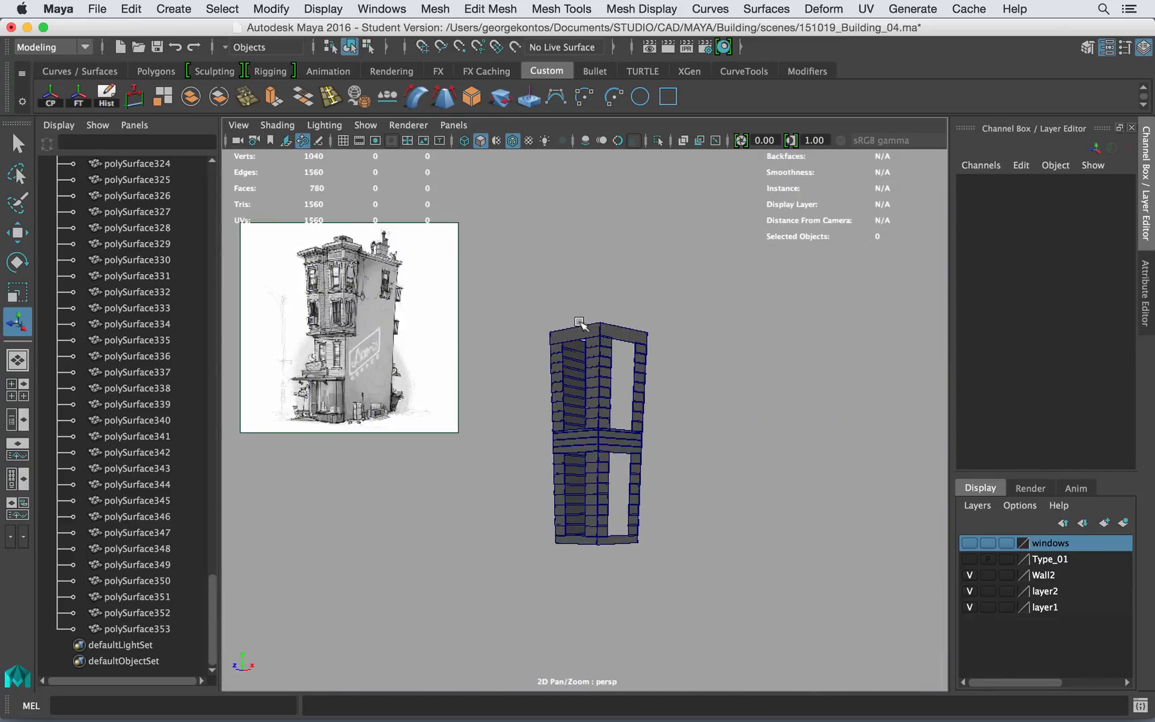
# Step: Select every panel in the WoodPanels group and bevel them with a fractional width of 0.4 and 1 segment
pyautogui.click(149, 626)
pyautogui.moveTo(213, 612); pyautogui.dragTo(229, 248)
pyautogui.scroll(-3, 167, 438)
pyautogui.keyDown('shift'); pyautogui.click(159, 434); pyautogui.keyUp('shift')
pyautogui.press('f')
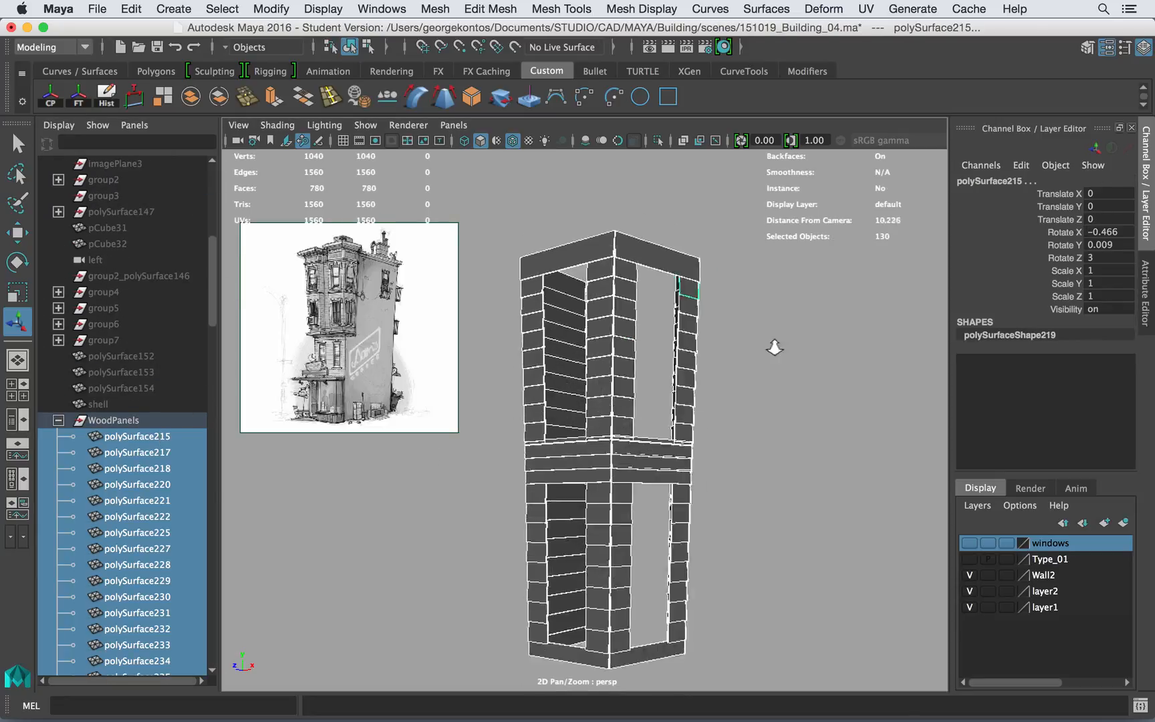
pyautogui.keyDown('alt'); pyautogui.moveTo(677, 298); pyautogui.dragTo(677, 326, button='right'); pyautogui.keyUp('alt')
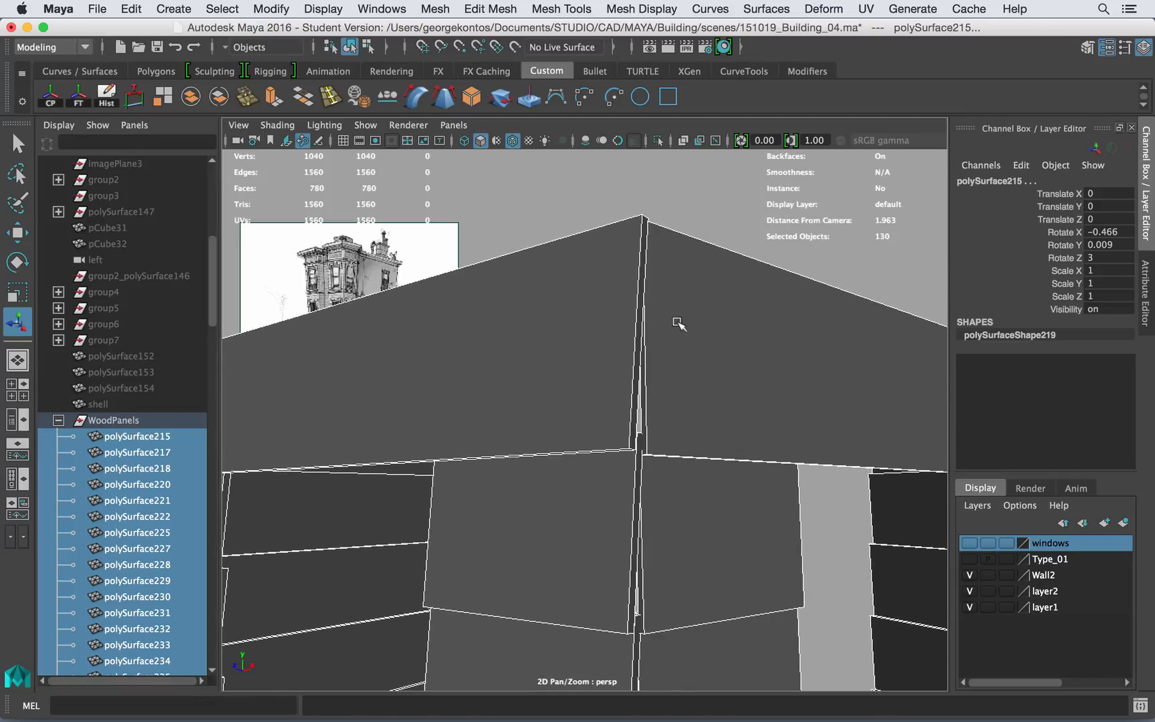
pyautogui.click(589, 6)
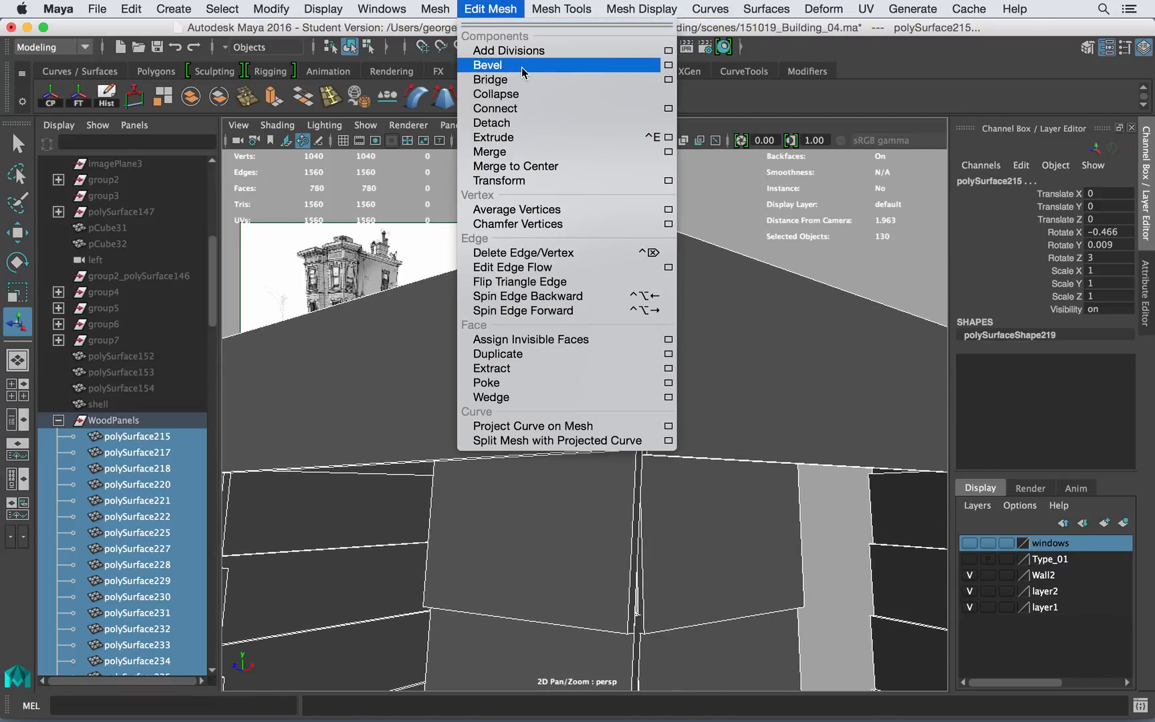
pyautogui.click(666, 66)
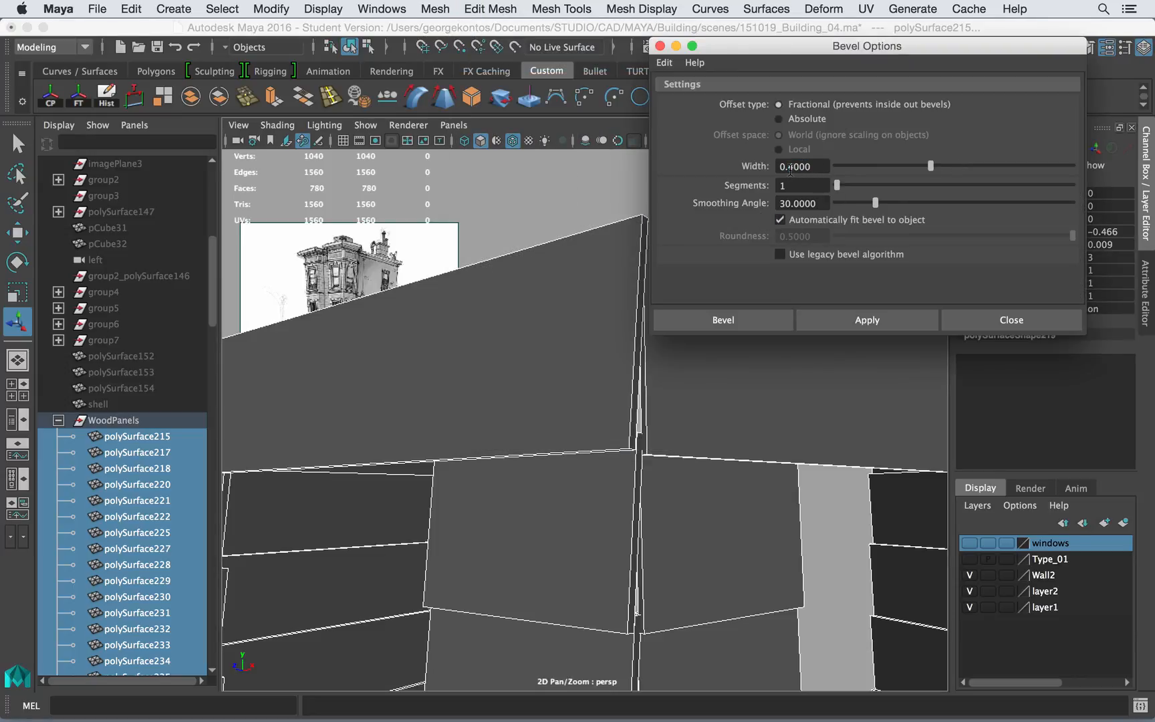
pyautogui.click(866, 320)
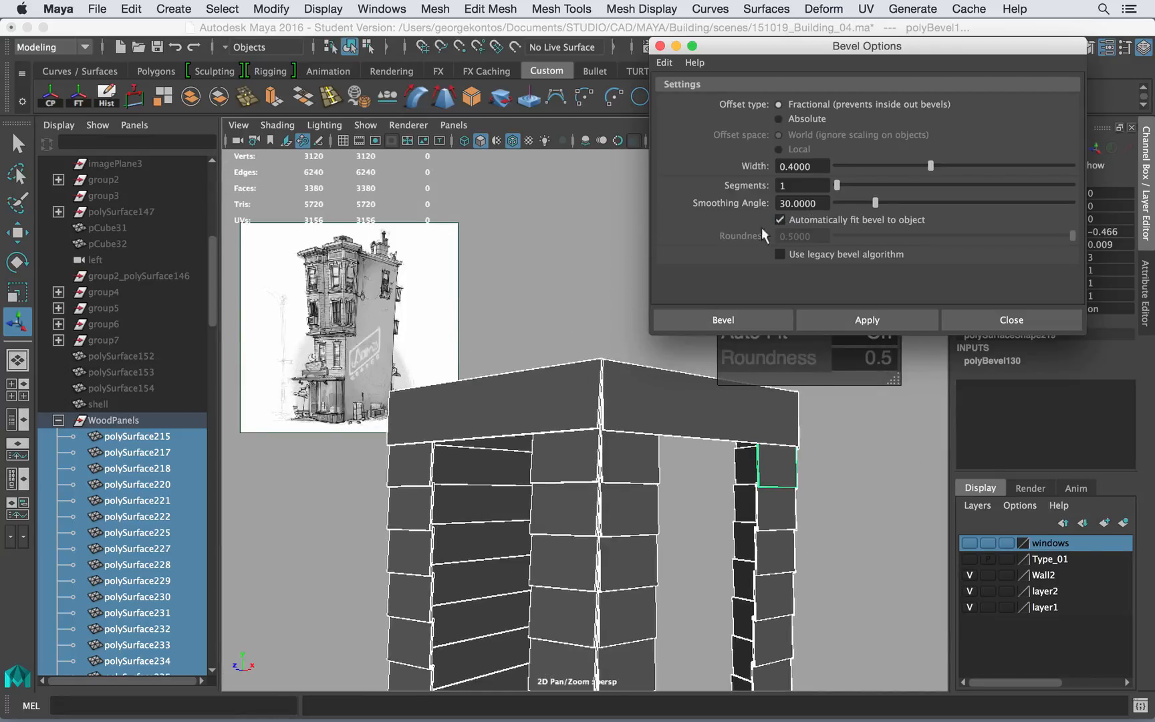
pyautogui.click(530, 302)
pyautogui.keyDown('alt'); pyautogui.moveTo(527, 302); pyautogui.dragTo(649, 445); pyautogui.keyUp('alt')
pyautogui.click(660, 46)
# Step: Turn off the wireframe overlay on the shaded model and inspect the beveled panels from several angles
pyautogui.keyDown('alt'); pyautogui.moveTo(636, 301); pyautogui.dragTo(564, 267); pyautogui.keyUp('alt')
pyautogui.keyDown('alt'); pyautogui.moveTo(565, 267); pyautogui.dragTo(702, 312, button='right'); pyautogui.keyUp('alt')
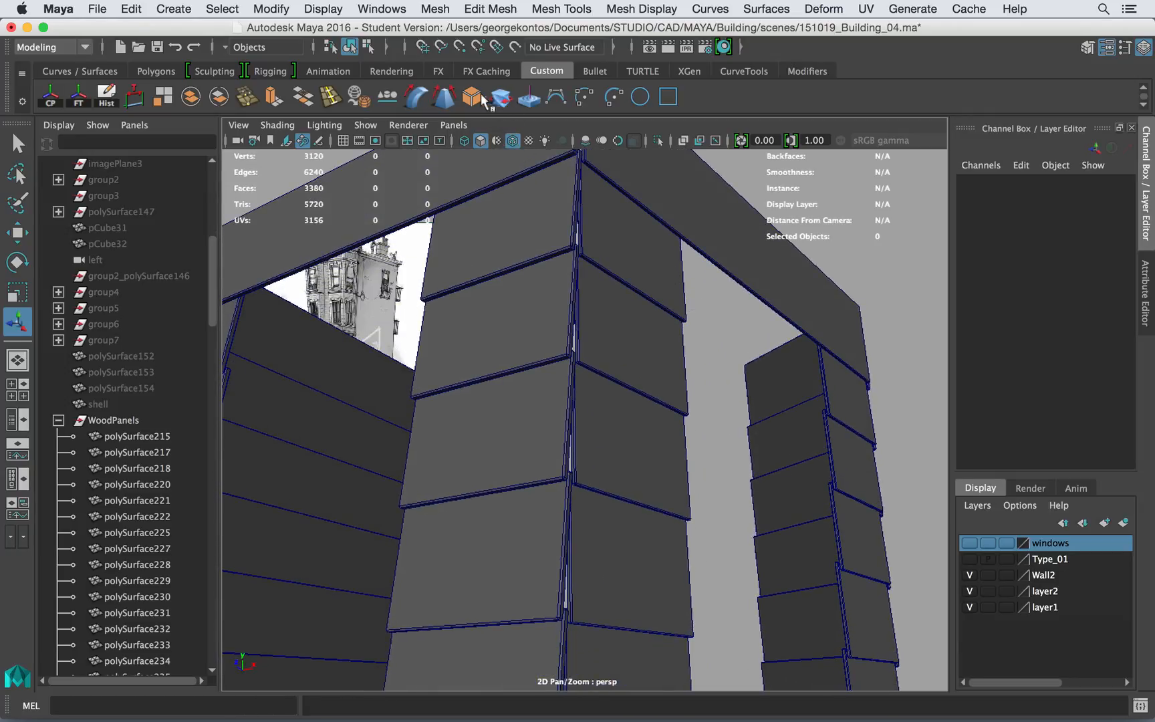
pyautogui.click(512, 143)
pyautogui.keyDown('alt'); pyautogui.moveTo(591, 234); pyautogui.dragTo(601, 335, button='middle'); pyautogui.keyUp('alt')
pyautogui.moveTo(601, 335)
pyautogui.keyDown('alt'); pyautogui.mouseDown(button='right')
pyautogui.moveTo(699, 359)
pyautogui.moveTo(587, 355)
pyautogui.mouseUp(button='right'); pyautogui.keyUp('alt')
pyautogui.keyDown('alt'); pyautogui.moveTo(587, 355); pyautogui.dragTo(655, 330); pyautogui.keyUp('alt')
pyautogui.keyDown('alt'); pyautogui.moveTo(655, 331); pyautogui.dragTo(461, 320, button='right'); pyautogui.keyUp('alt')
pyautogui.keyDown('alt'); pyautogui.moveTo(461, 321); pyautogui.dragTo(602, 247); pyautogui.keyUp('alt')
pyautogui.keyDown('alt'); pyautogui.moveTo(647, 288); pyautogui.dragTo(650, 330, button='middle'); pyautogui.keyUp('alt')
pyautogui.keyDown('alt'); pyautogui.moveTo(649, 330); pyautogui.dragTo(706, 348, button='right'); pyautogui.keyUp('alt')
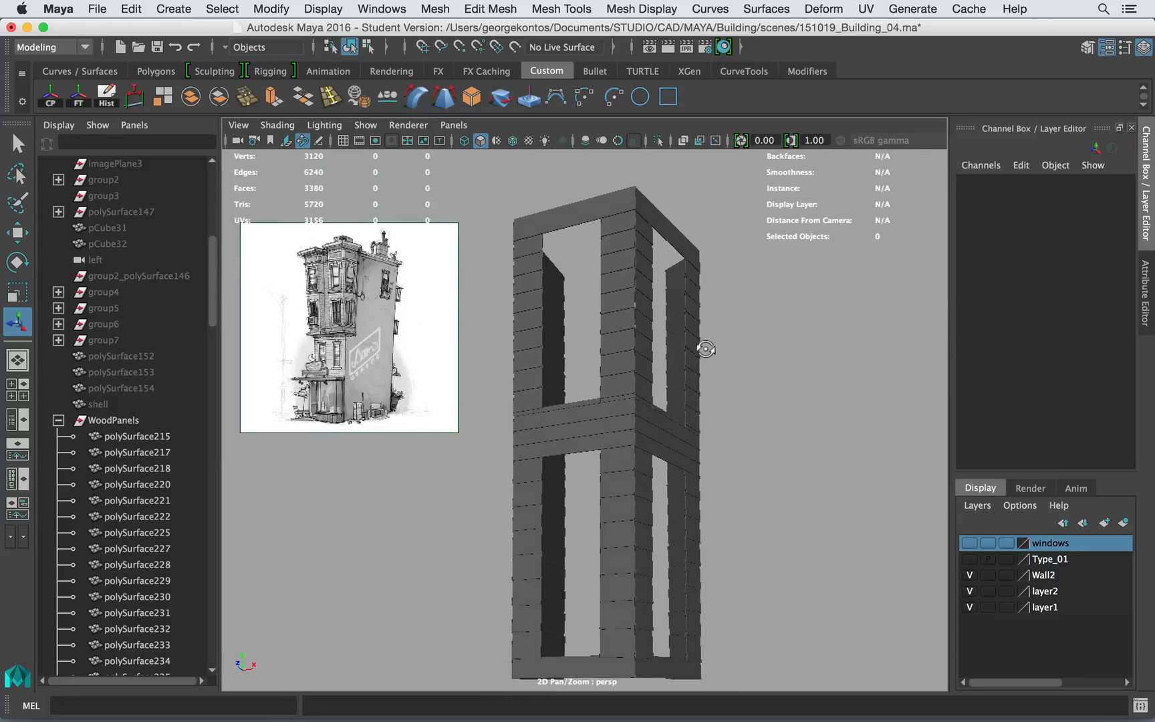
pyautogui.keyDown('alt'); pyautogui.moveTo(706, 349); pyautogui.dragTo(704, 325, button='middle'); pyautogui.keyUp('alt')
pyautogui.keyDown('alt'); pyautogui.moveTo(704, 325); pyautogui.dragTo(662, 329, button='right'); pyautogui.keyUp('alt')
pyautogui.keyDown('alt'); pyautogui.moveTo(662, 329); pyautogui.dragTo(657, 332, button='middle'); pyautogui.keyUp('alt')
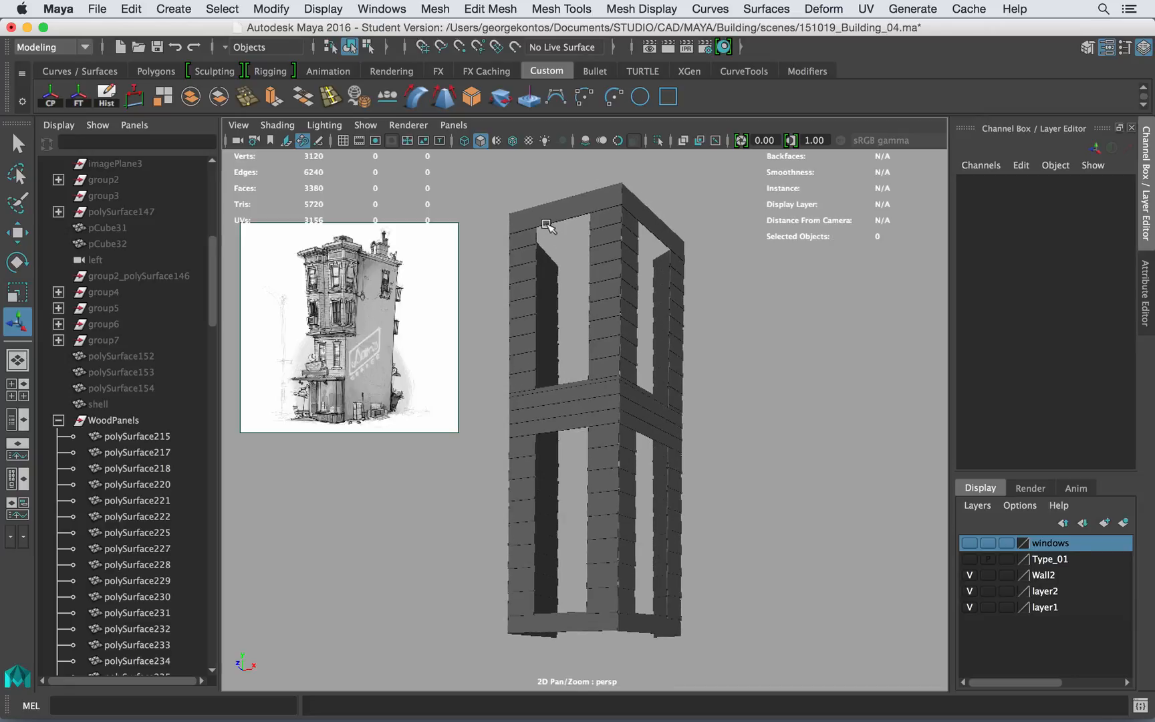
# Step: Show the hidden parts of the building around the wood panels
pyautogui.hotkey('ctrl', 'shift', 'h')
pyautogui.moveTo(733, 239)
pyautogui.keyDown('alt'); pyautogui.mouseDown()
pyautogui.moveTo(628, 260)
pyautogui.moveTo(743, 244)
pyautogui.mouseUp(); pyautogui.keyUp('alt')
pyautogui.keyDown('alt'); pyautogui.moveTo(744, 244); pyautogui.dragTo(802, 288, button='right'); pyautogui.keyUp('alt')
pyautogui.keyDown('alt'); pyautogui.moveTo(802, 289); pyautogui.dragTo(802, 361, button='middle'); pyautogui.keyUp('alt')
pyautogui.keyDown('alt'); pyautogui.moveTo(802, 360); pyautogui.dragTo(734, 336); pyautogui.keyUp('alt')
pyautogui.keyDown('alt'); pyautogui.moveTo(734, 336); pyautogui.dragTo(707, 336, button='right'); pyautogui.keyUp('alt')
# Step: Examine how the window sills, ledges and beveled wood panels fit together around the building
pyautogui.click(616, 392)
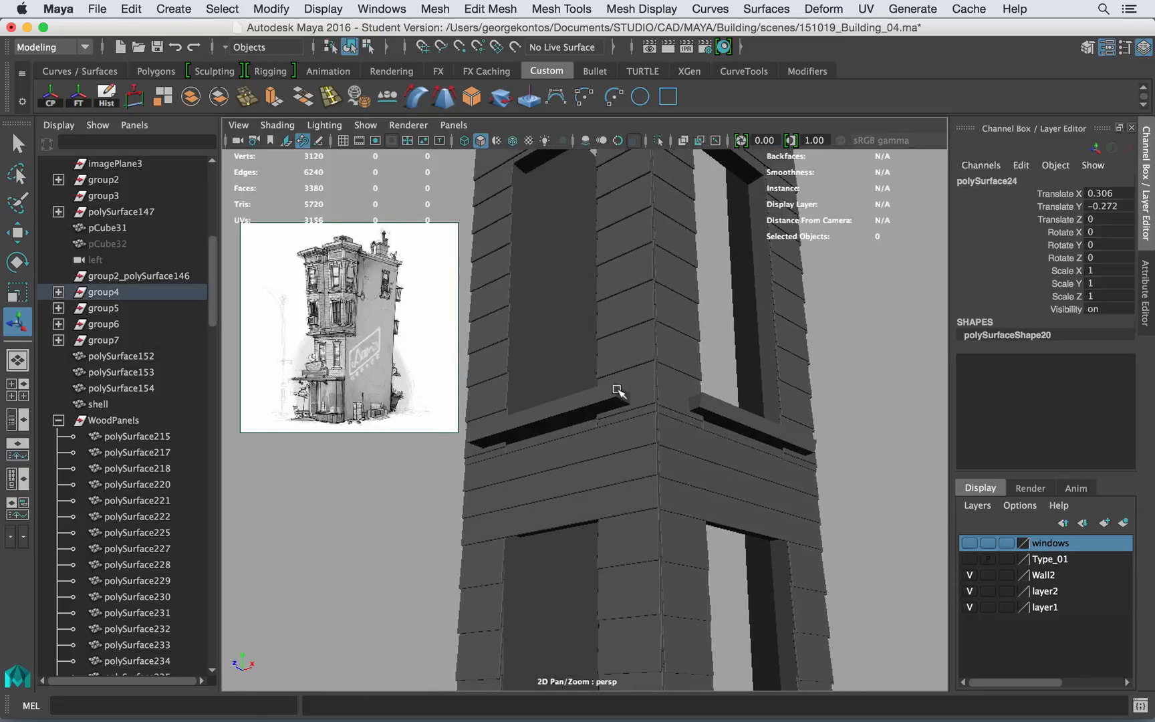
pyautogui.click(737, 406)
pyautogui.keyDown('alt'); pyautogui.moveTo(798, 377); pyautogui.dragTo(718, 366, button='right'); pyautogui.keyUp('alt')
pyautogui.keyDown('alt'); pyautogui.moveTo(718, 367); pyautogui.dragTo(825, 338); pyautogui.keyUp('alt')
pyautogui.keyDown('alt'); pyautogui.moveTo(673, 335); pyautogui.dragTo(812, 374, button='right'); pyautogui.keyUp('alt')
pyautogui.keyDown('alt'); pyautogui.moveTo(812, 375); pyautogui.dragTo(615, 376); pyautogui.keyUp('alt')
pyautogui.keyDown('alt'); pyautogui.moveTo(615, 375); pyautogui.dragTo(544, 369, button='right'); pyautogui.keyUp('alt')
pyautogui.keyDown('alt'); pyautogui.moveTo(629, 384); pyautogui.dragTo(631, 299, button='middle'); pyautogui.keyUp('alt')
pyautogui.keyDown('alt'); pyautogui.moveTo(632, 299); pyautogui.dragTo(665, 291); pyautogui.keyUp('alt')
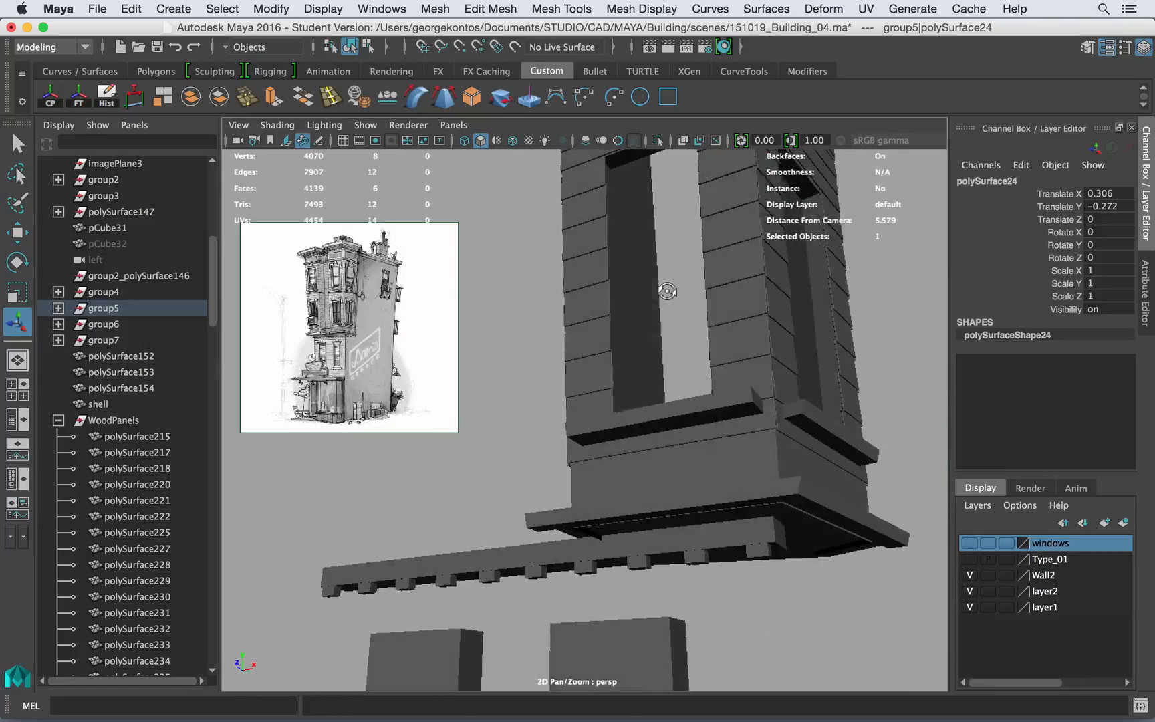
pyautogui.keyDown('alt'); pyautogui.moveTo(665, 292); pyautogui.dragTo(693, 351, button='middle'); pyautogui.keyUp('alt')
pyautogui.keyDown('alt'); pyautogui.moveTo(693, 351); pyautogui.dragTo(542, 322, button='right'); pyautogui.keyUp('alt')
pyautogui.keyDown('alt'); pyautogui.moveTo(611, 315); pyautogui.dragTo(593, 340, button='right'); pyautogui.keyUp('alt')
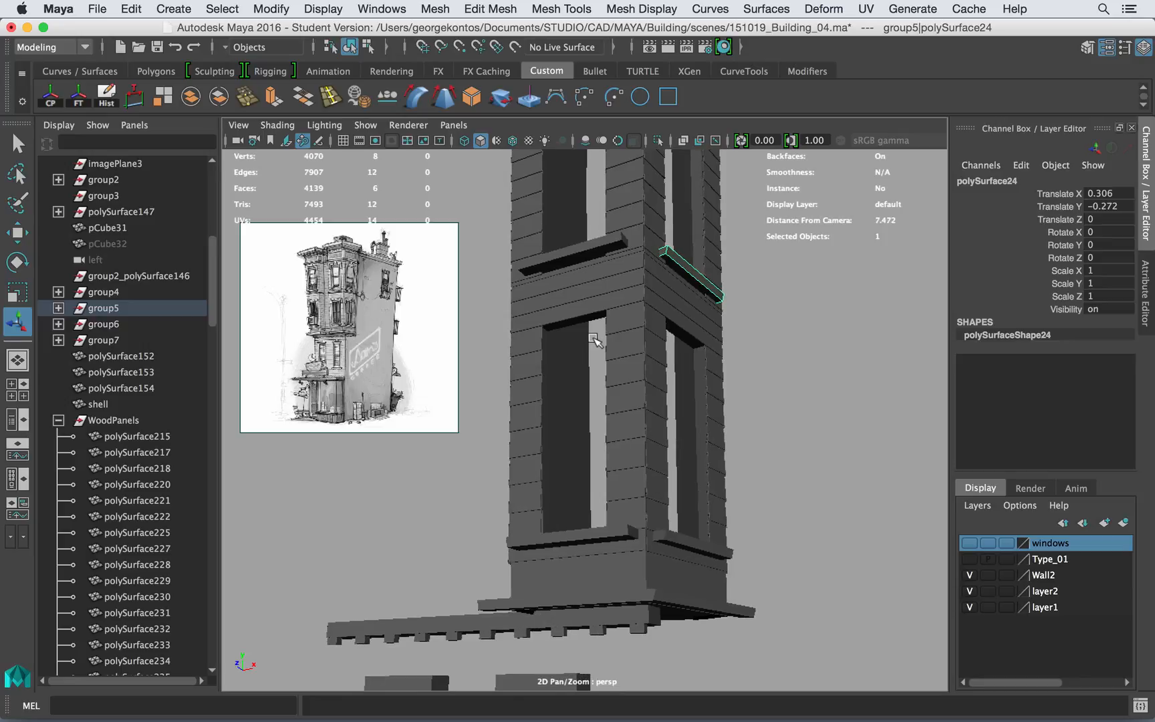
pyautogui.keyDown('alt'); pyautogui.moveTo(692, 294); pyautogui.dragTo(639, 363, button='middle'); pyautogui.keyUp('alt')
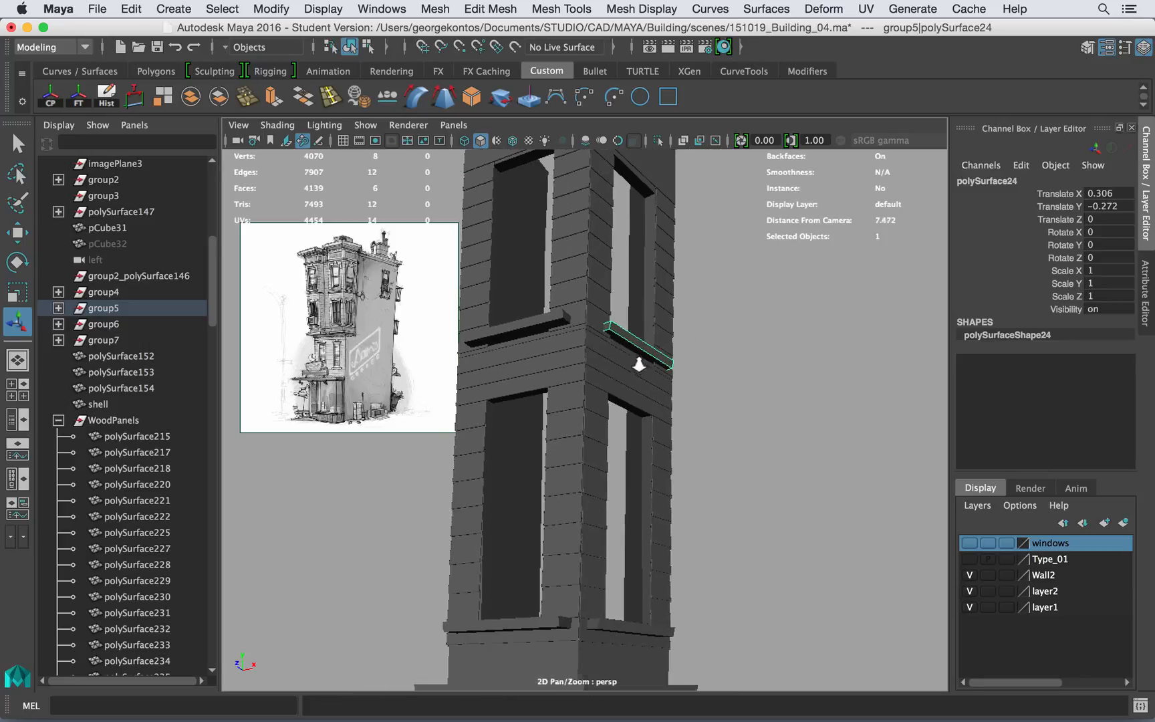
pyautogui.keyDown('alt'); pyautogui.moveTo(639, 364); pyautogui.dragTo(533, 337, button='right'); pyautogui.keyUp('alt')
pyautogui.keyDown('alt'); pyautogui.moveTo(532, 337); pyautogui.dragTo(537, 351, button='middle'); pyautogui.keyUp('alt')
# Step: Save the scene, accepting the student version notice
pyautogui.press('q')
pyautogui.press('super+s')
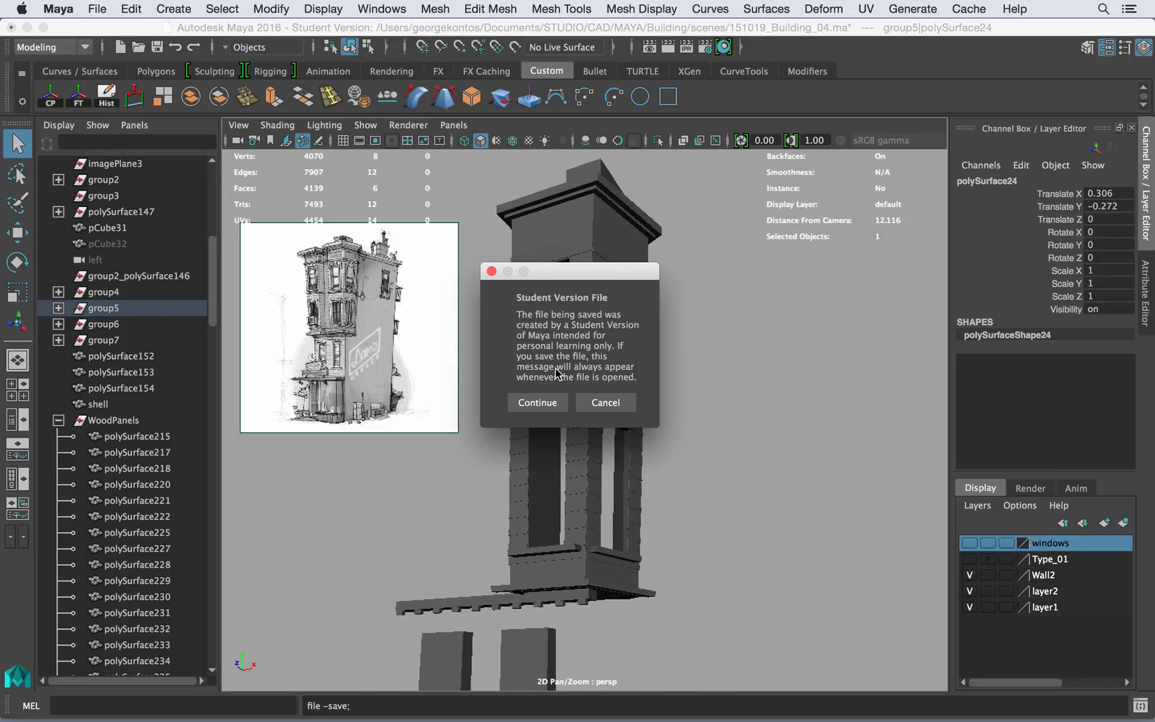
pyautogui.click(548, 403)
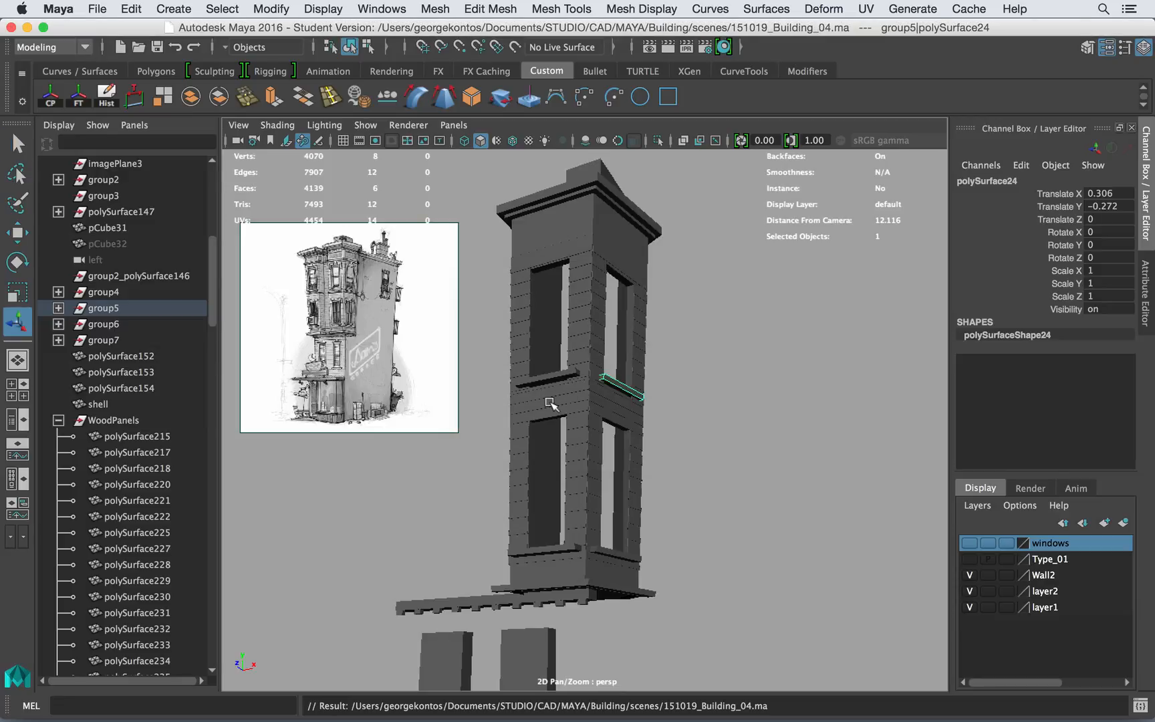